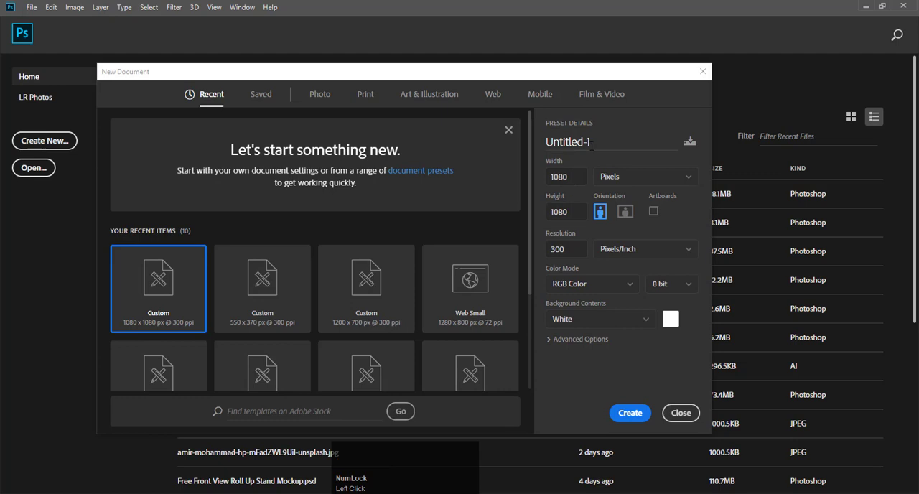
Step: Create a new document named "Burger Post" at 1080 x 1080 pixels and 300 pixels/inch in RGB Color with a white background
left_click_drag(593, 142, 524, 140)
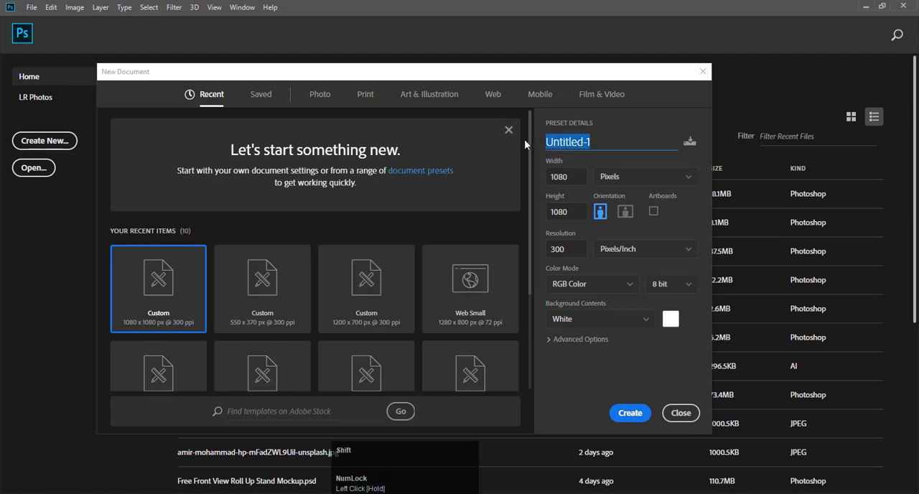
type("Bur")
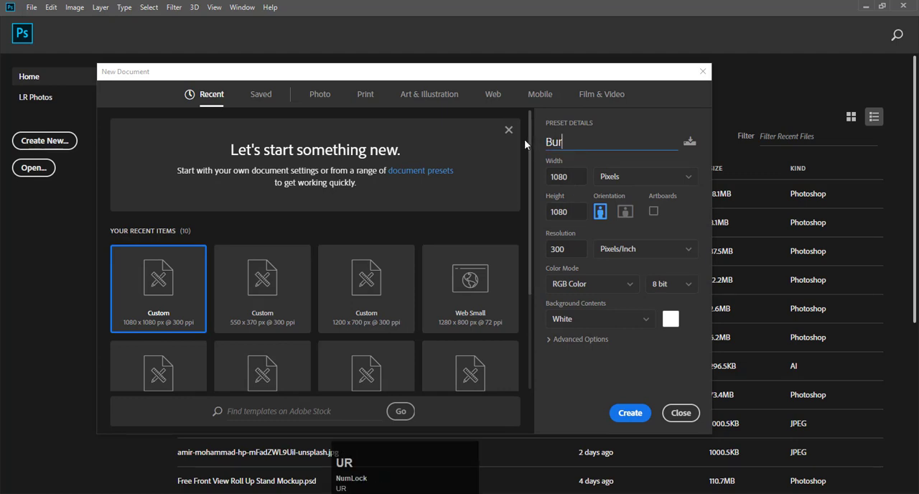
type("ger Post")
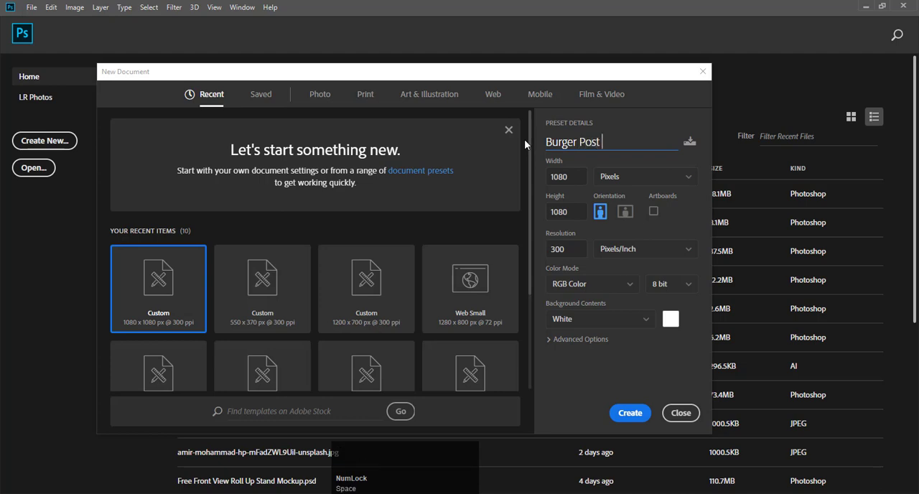
left_click(572, 177)
left_click(571, 212)
left_click(574, 249)
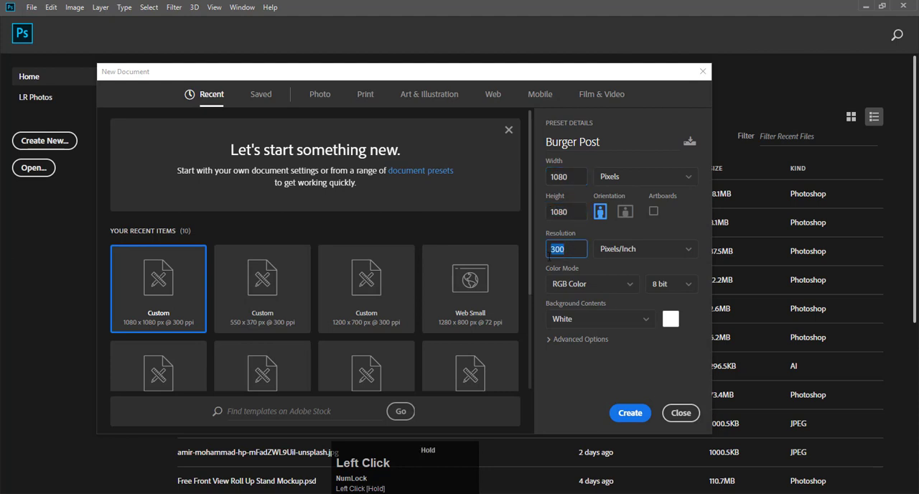
left_click(642, 176)
left_click(639, 198)
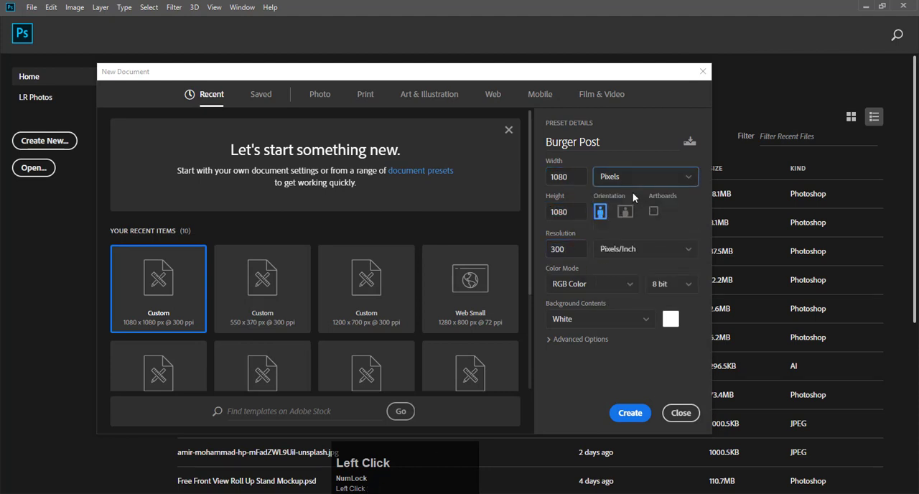
left_click(628, 413)
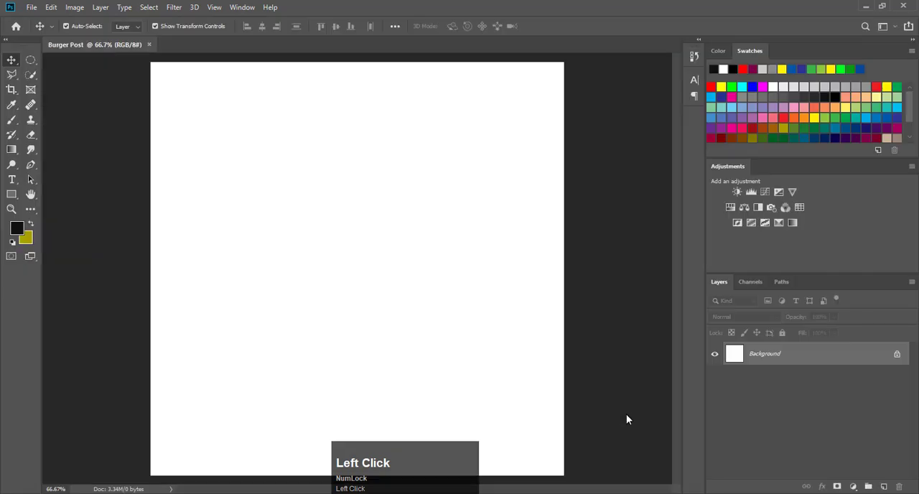
Step: Fill the Background layer with pure black (#000000)
left_click(716, 69)
key("alt+BackSpace")
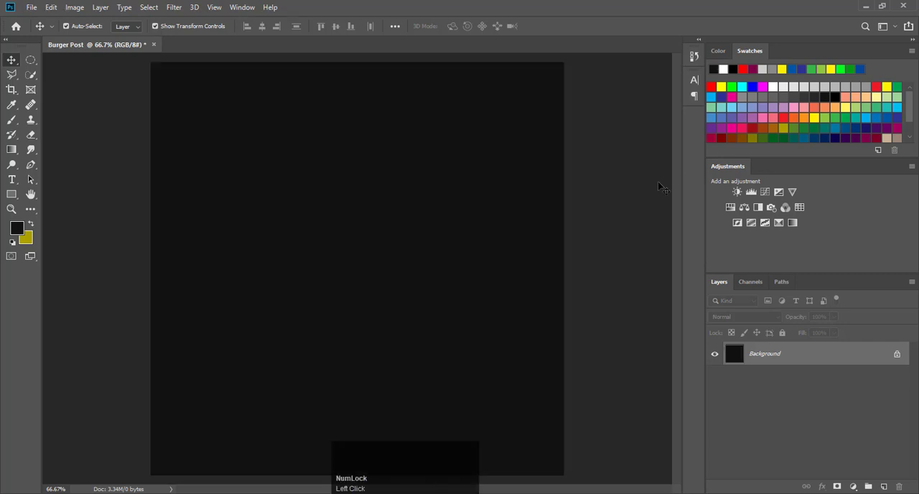
left_click(16, 227)
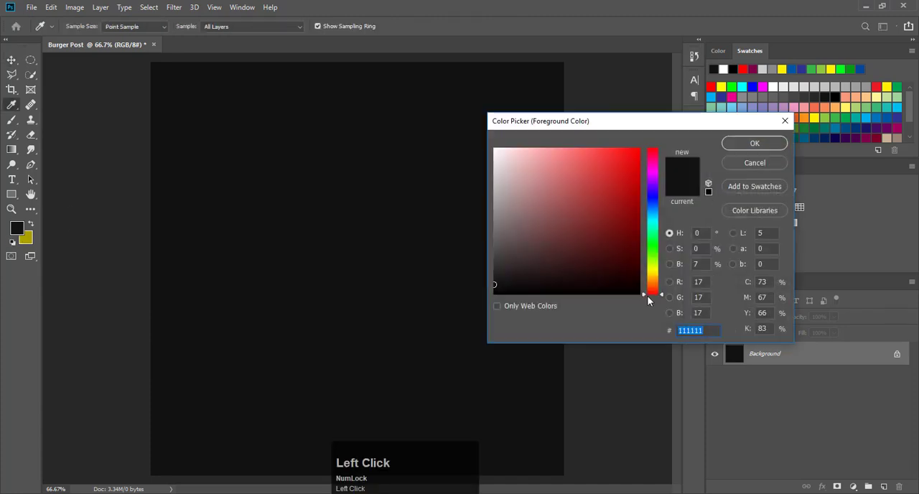
left_click(645, 295)
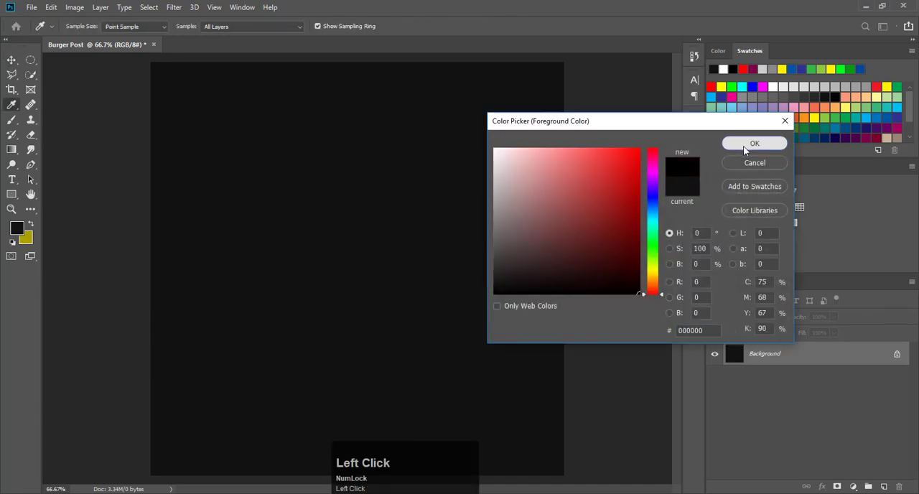
left_click(743, 145)
key("alt+BackSpace")
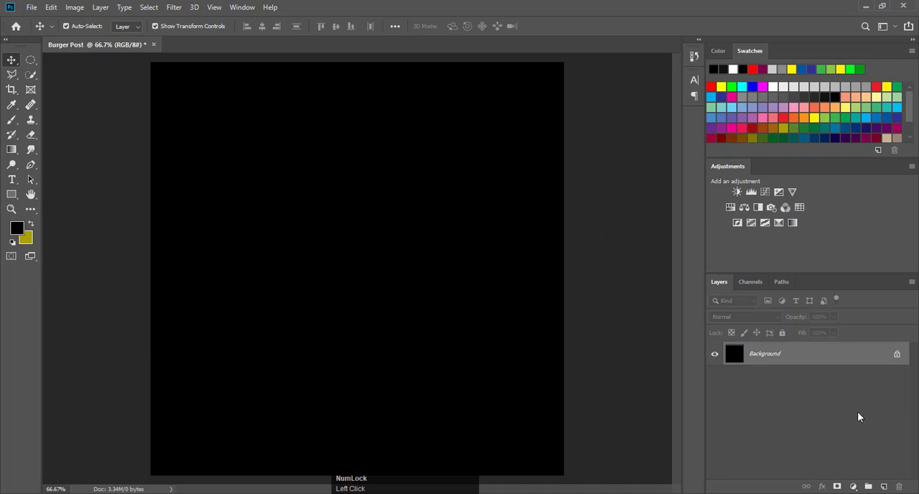
Step: Paint a soft white glow at the centre of a new layer with a 700 px, 40% opacity brush, and set the layer's opacity to 83%
left_click(884, 487)
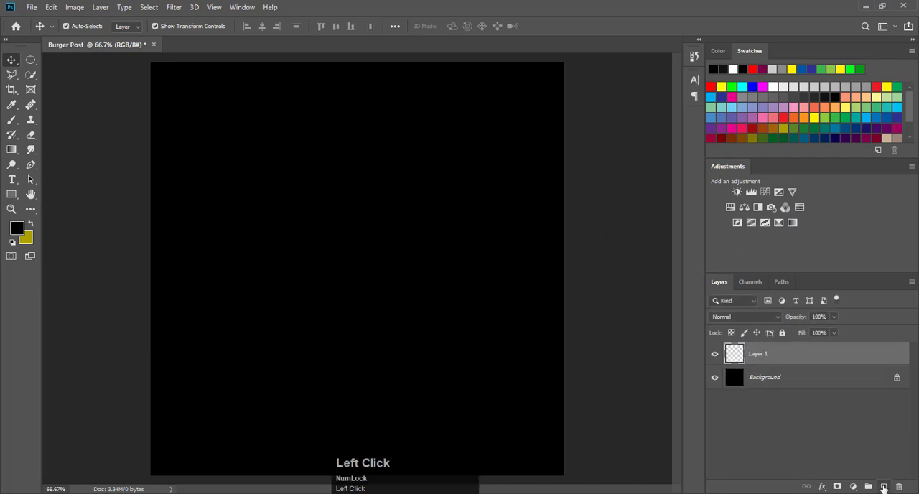
left_click(12, 120)
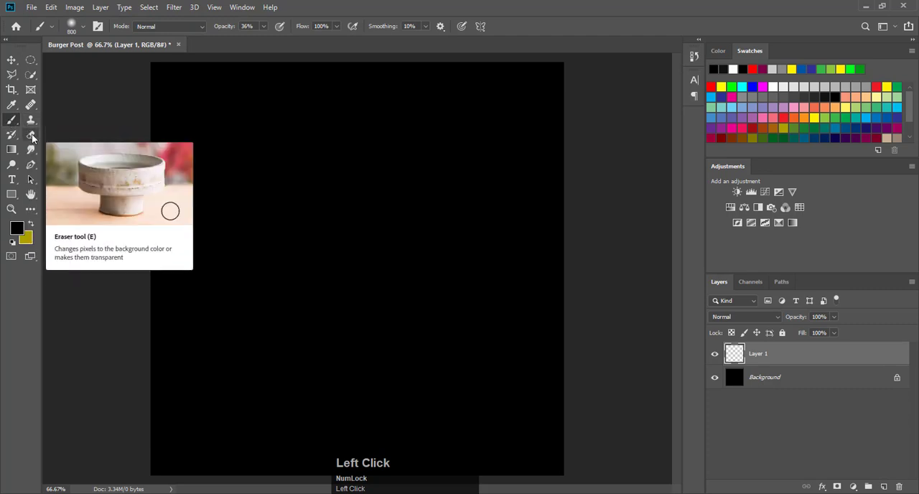
left_click(238, 26)
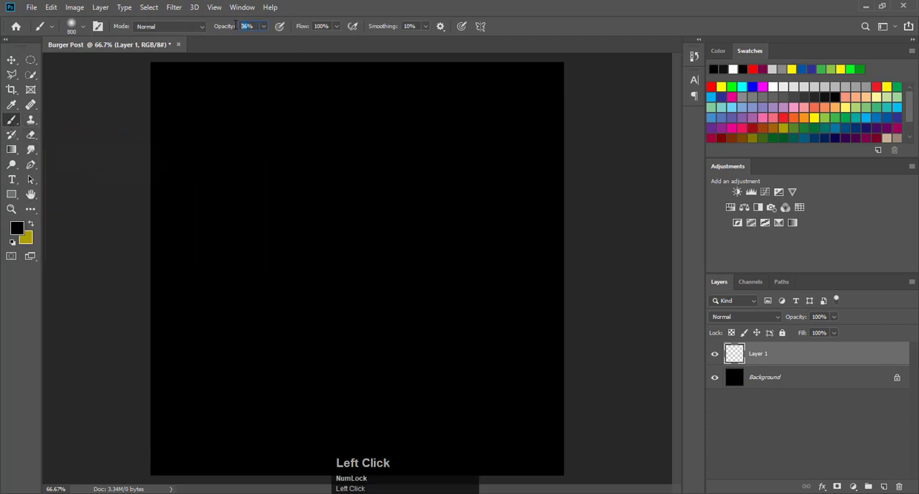
type("40")
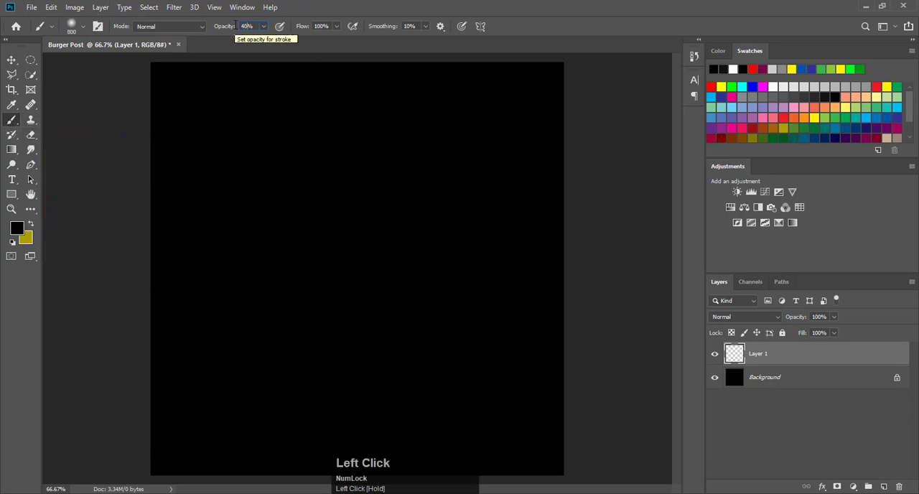
left_click(736, 67)
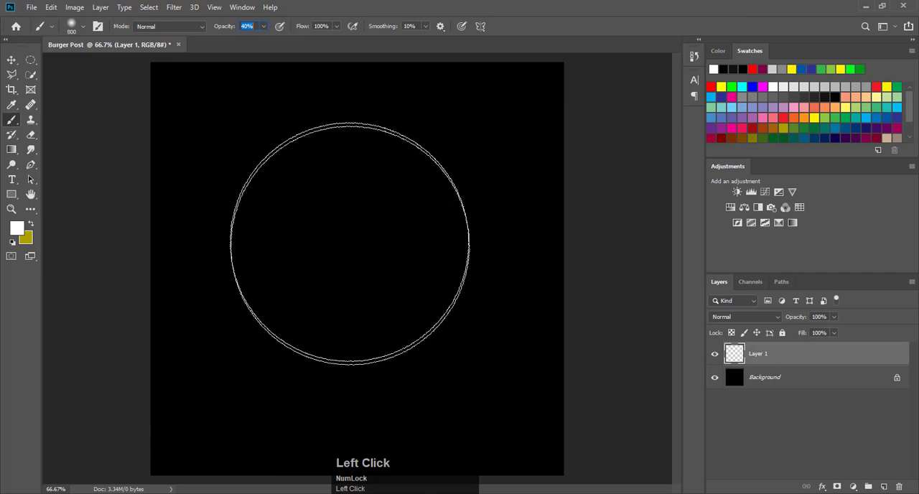
key("bracketleft")
key("bracketleft")
key("bracketright")
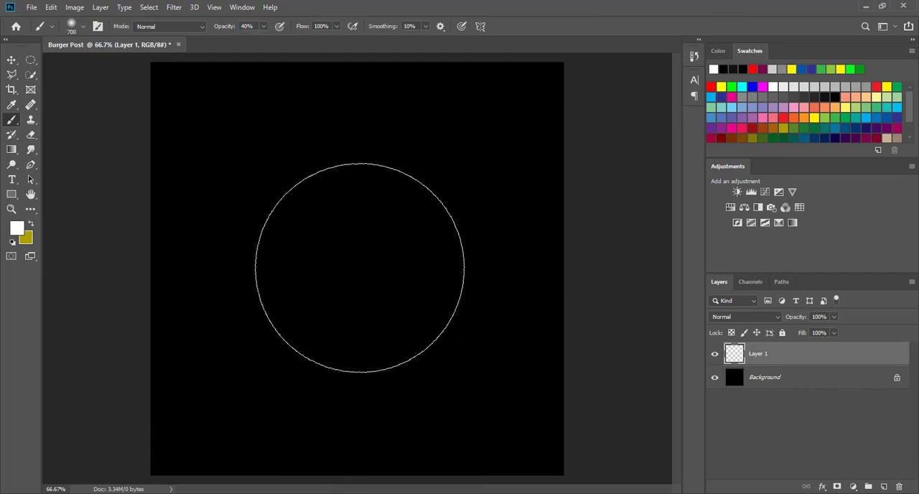
left_click(359, 268)
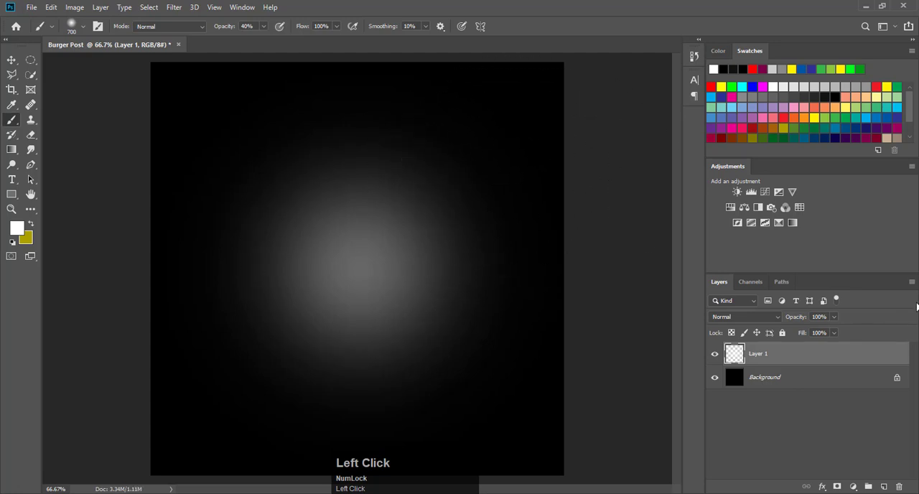
left_click_drag(799, 321, 789, 320)
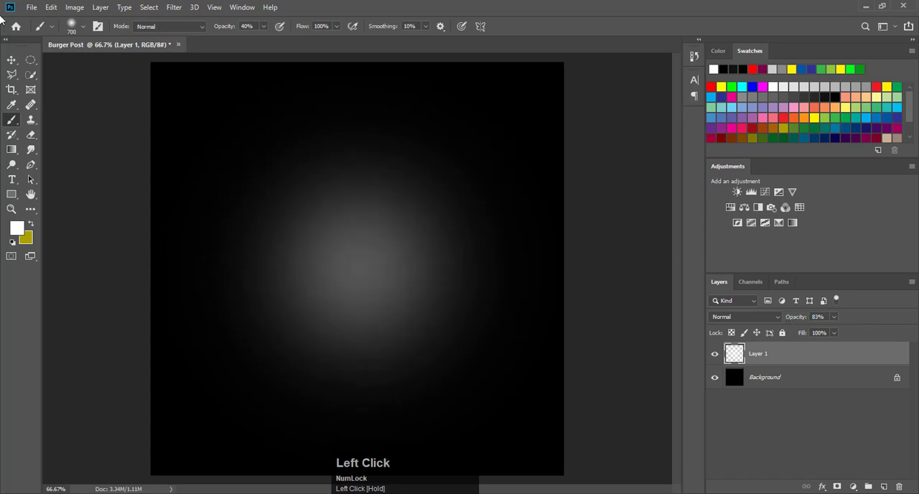
Step: Place the hamburger-bacon-sushi-pizza-cheeseburger image from Downloads as an embedded object in the document
left_click(10, 62)
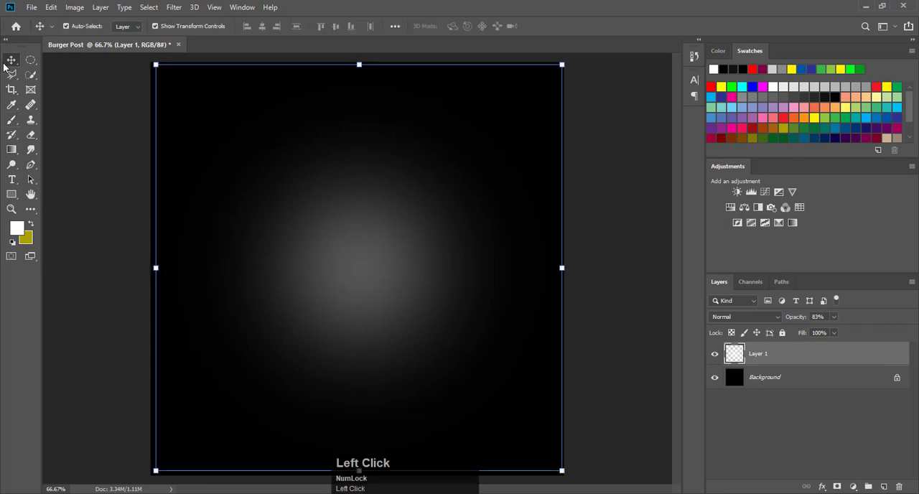
left_click(31, 7)
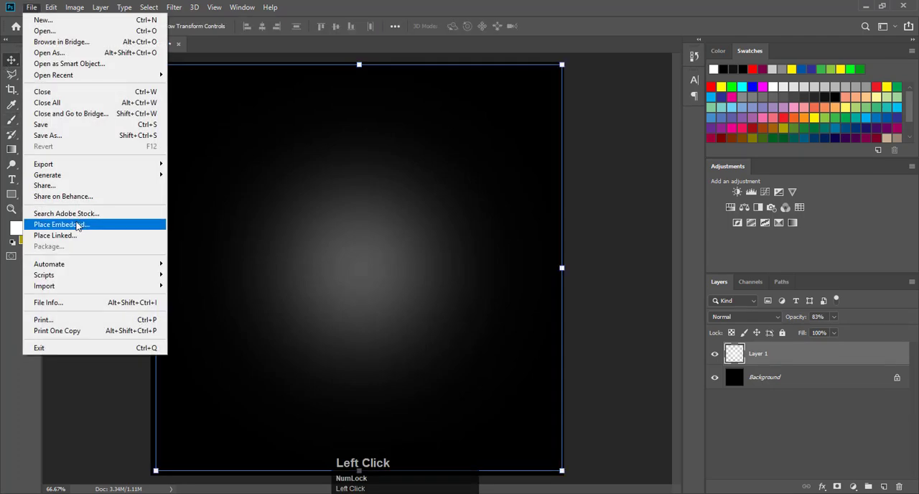
left_click(77, 224)
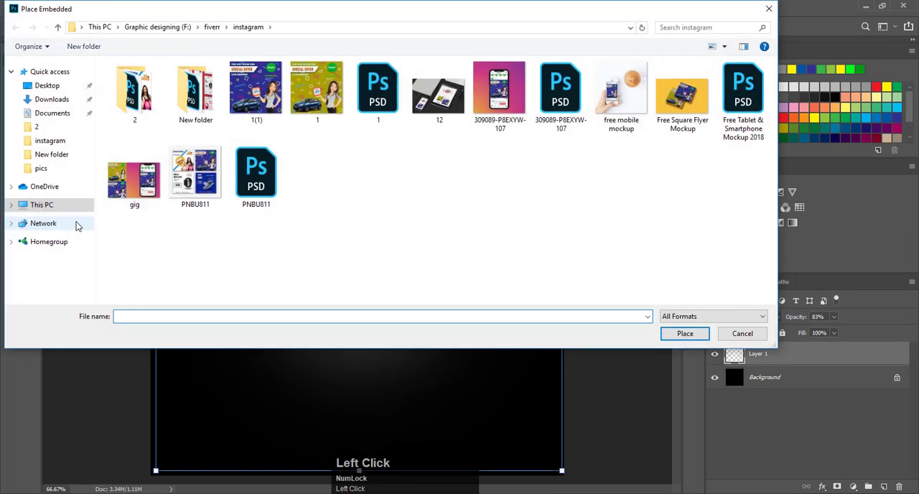
left_click(51, 99)
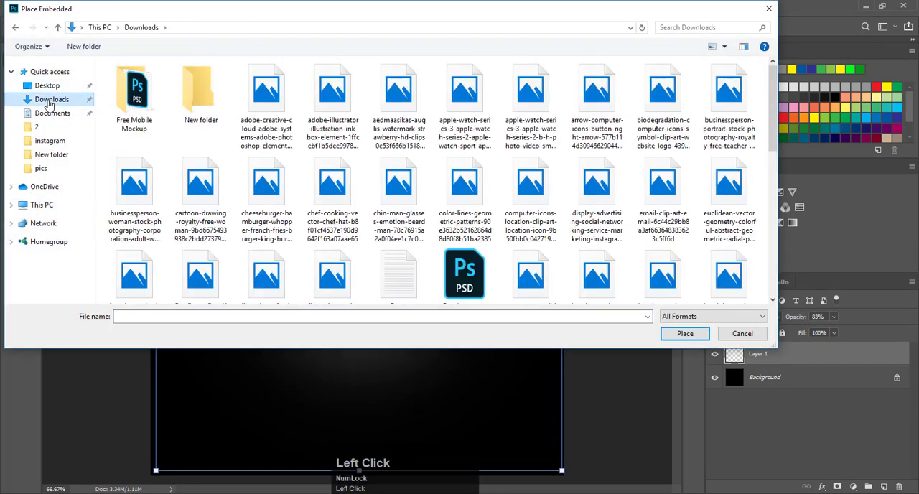
scroll(203, 213, "down", 2)
scroll(689, 165, "down", 1)
left_click(597, 158)
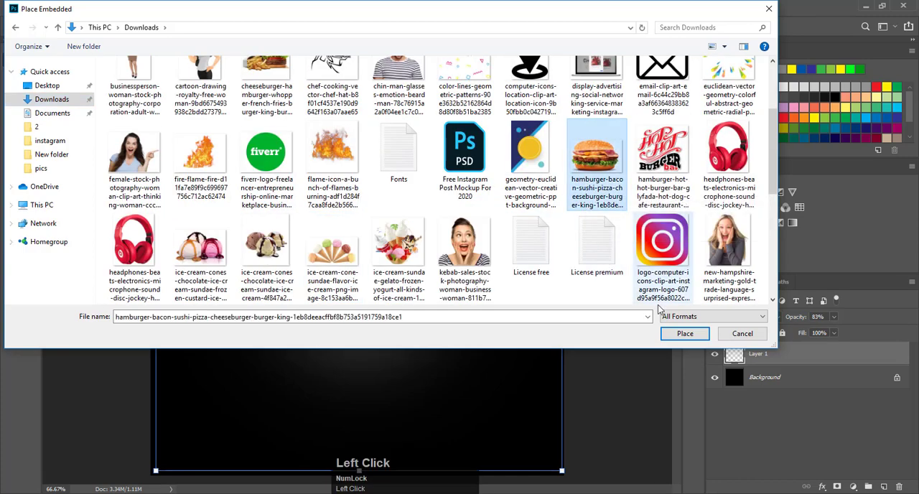
left_click(671, 333)
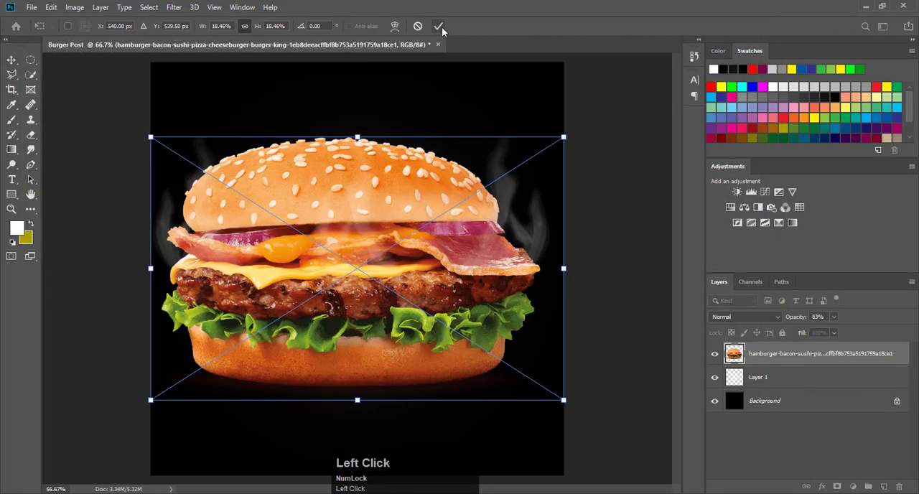
left_click(438, 26)
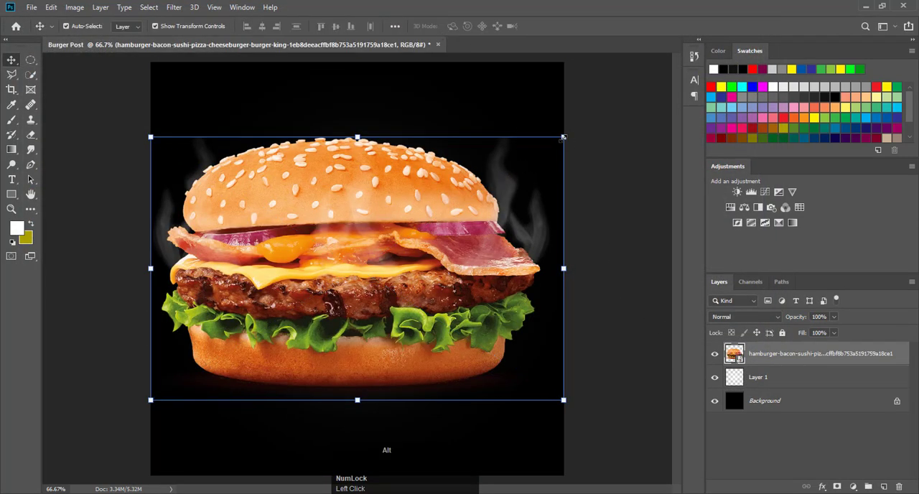
Step: Scale the hamburger proportionally to about 11.14% and position it over the glow at about X 564 px, Y 572.5 px
left_click_drag(563, 136, 481, 190)
left_click_drag(372, 246, 374, 253)
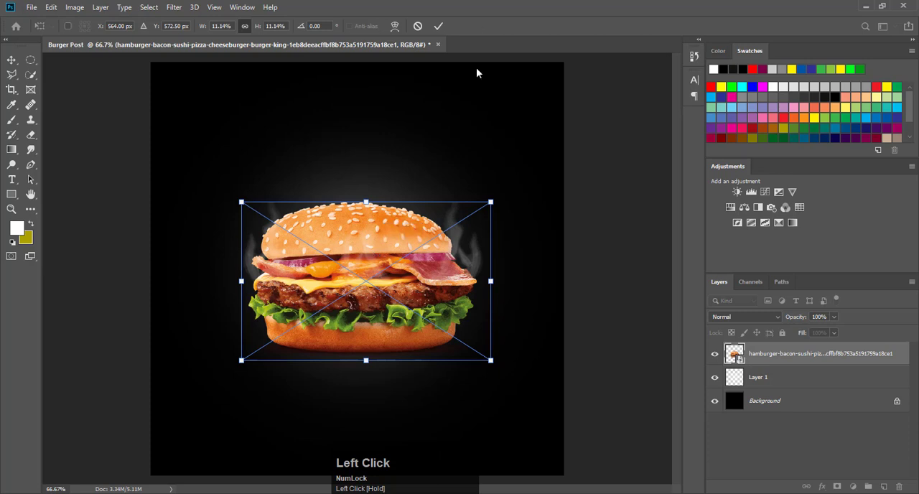
left_click(438, 26)
left_click(592, 142)
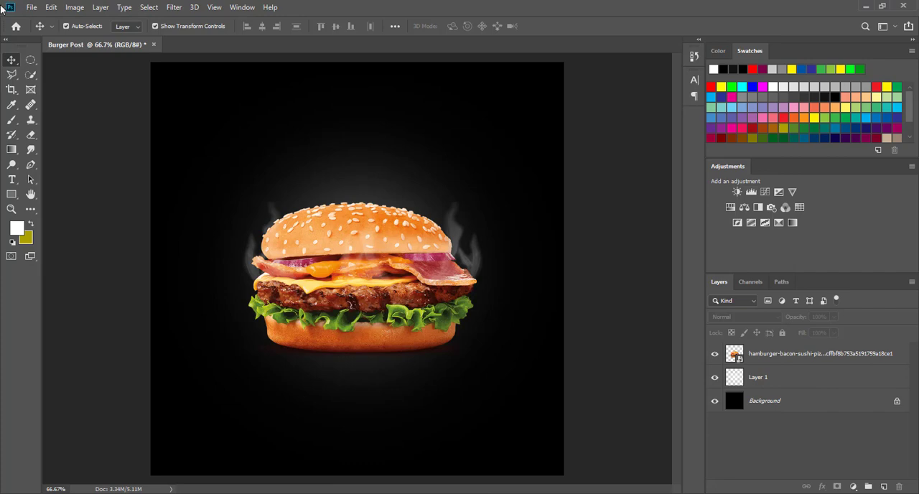
Step: Place the flame-icon-a-bunch-of-flames-burning image from Downloads as an embedded object and move its layer below the hamburger layer
left_click(32, 7)
left_click(81, 230)
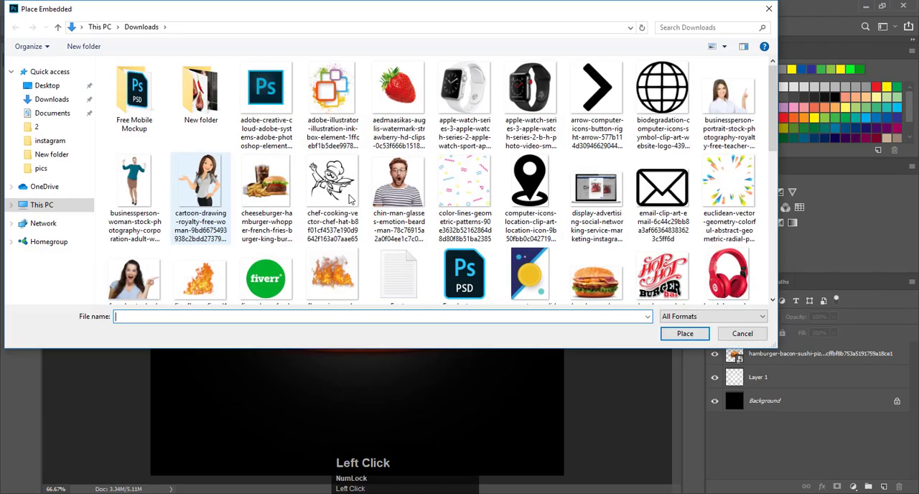
scroll(350, 199, "down", 2)
double_click(332, 90)
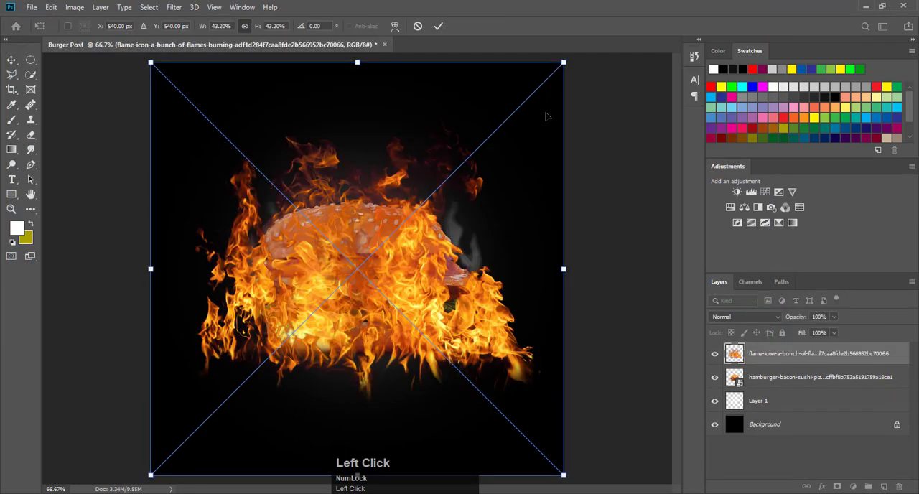
left_click(438, 32)
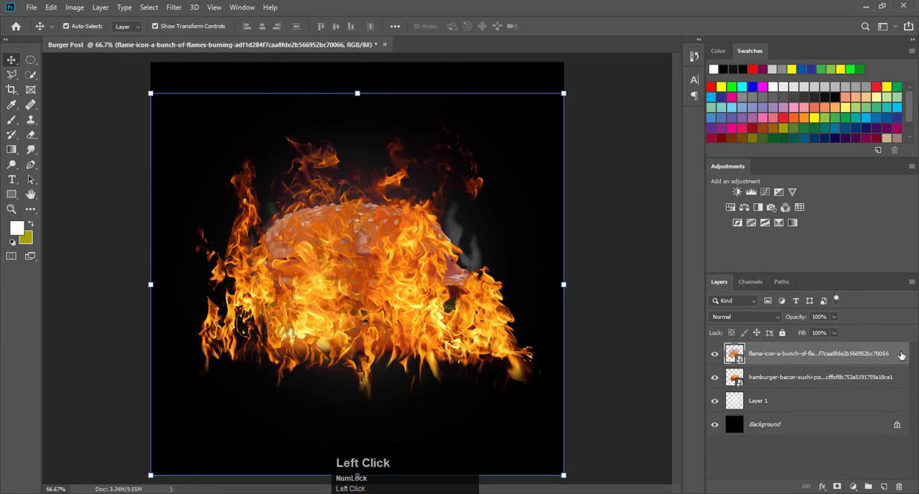
left_click_drag(899, 353, 896, 380)
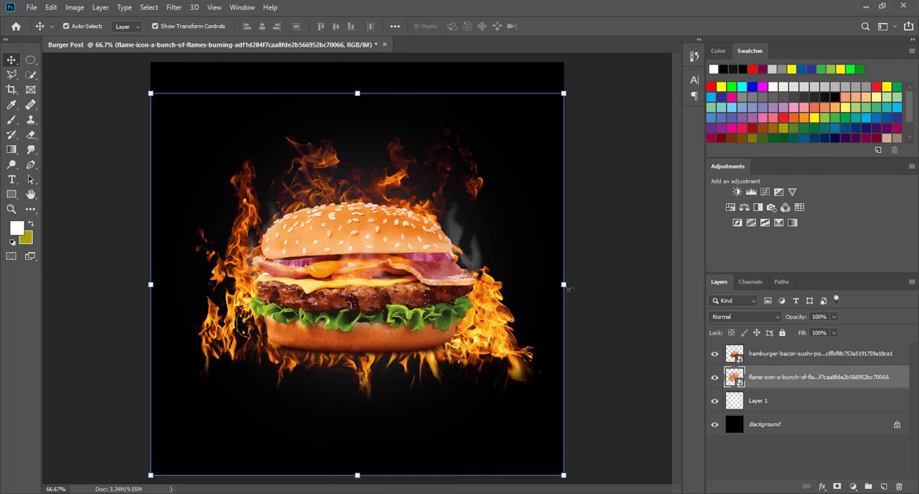
Step: Scale the flames proportionally to about 28% and move them up so they rise from behind the top bun
left_click_drag(565, 287, 499, 287)
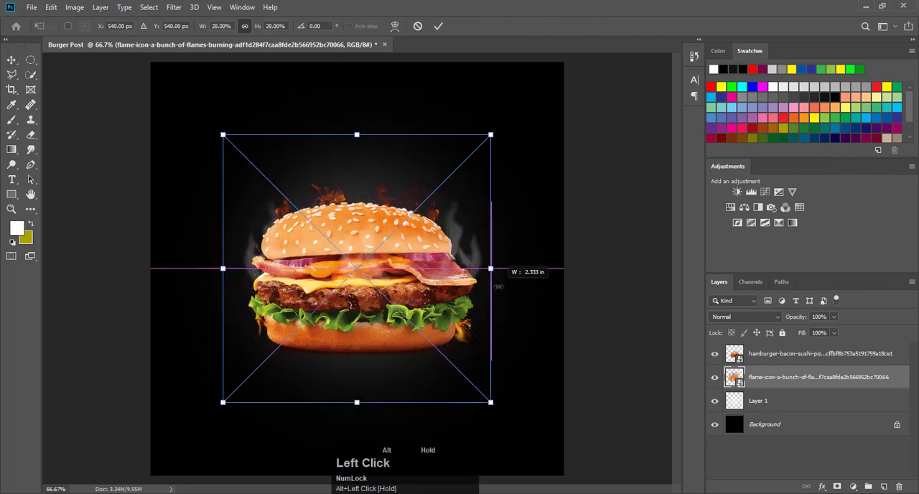
left_click_drag(395, 207, 393, 160)
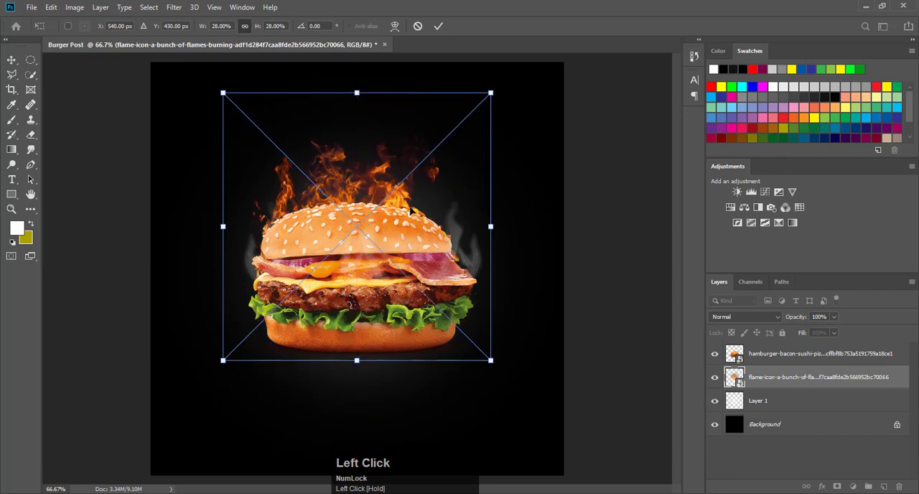
left_click_drag(399, 195, 398, 183)
left_click(438, 26)
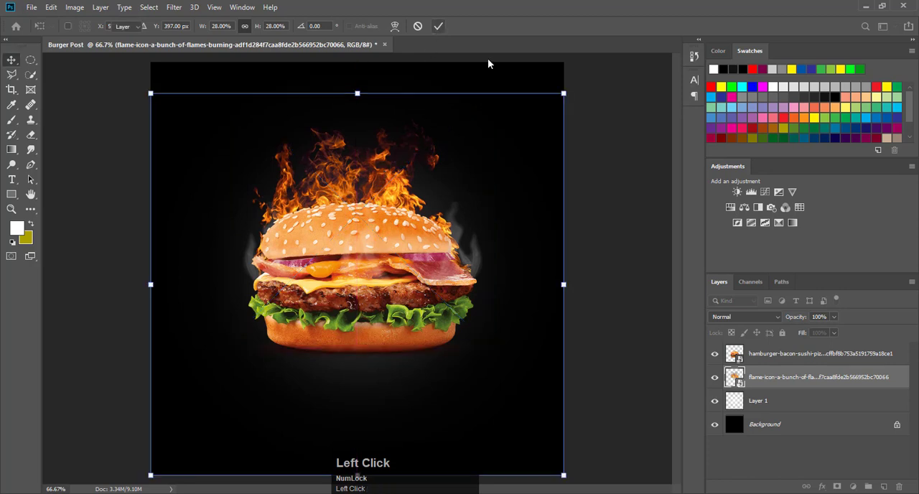
Step: Select the hamburger and flame layers together and move them straight down to sit lower on the canvas
left_click(800, 357, "shift")
key("Down")
key("Down")
key("Down")
key("Down")
key("Down")
key("Down")
key("Down")
key("Down")
key("Down")
key("Down")
key("Down")
key("Down")
key("Down")
key("Down")
key("Down")
key("Down")
key("Down")
key("Down")
key("Down")
key("Down")
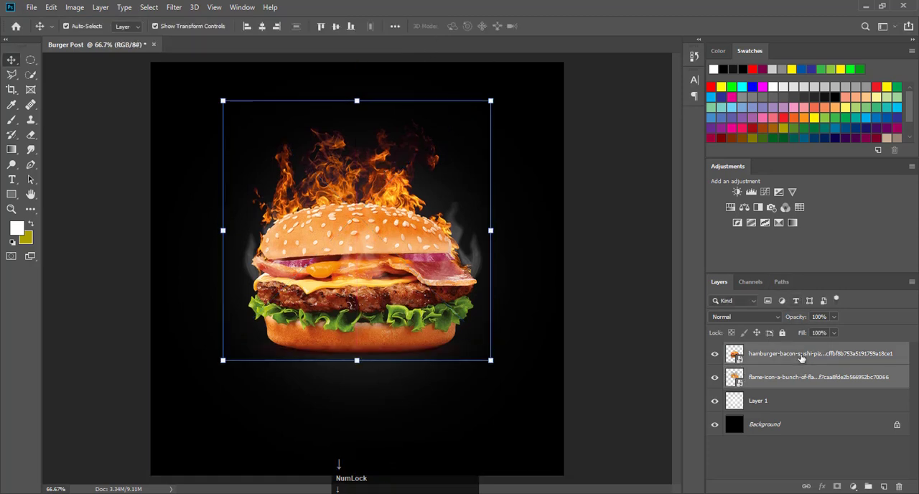
key("Down")
key("Down")
key("Down")
key("Down")
key("Down")
key("Down")
key("Down")
key("Down")
key("Down")
key("Down")
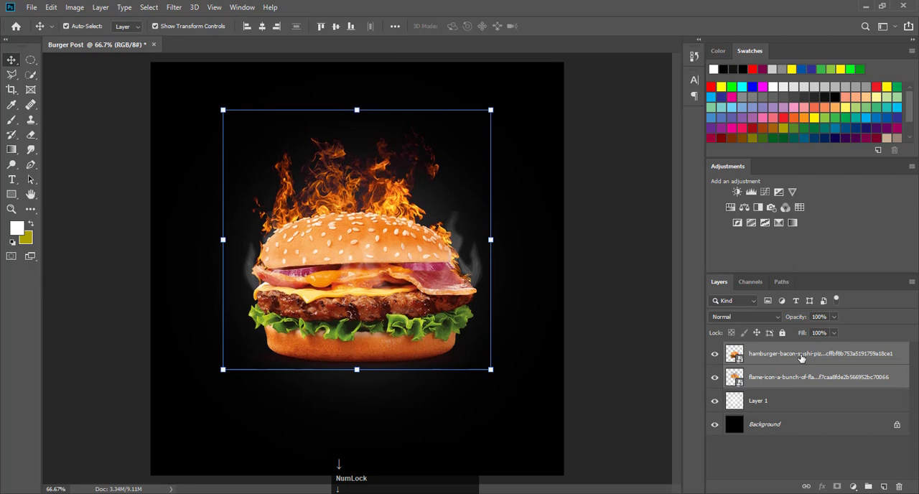
key("Down")
key("Down")
key("Down")
key("Down")
key("Down")
key("Down")
key("Down")
key("Down")
key("Down")
key("Down")
key("Down")
key("Down")
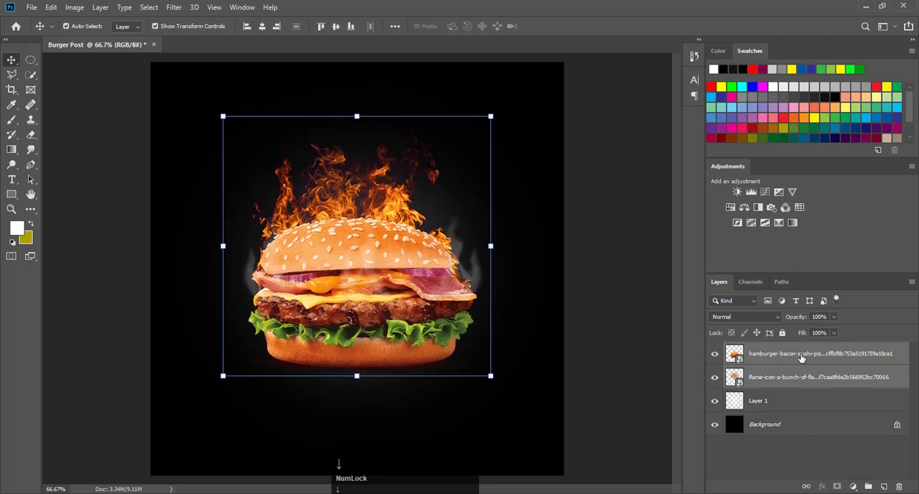
key("Down")
key("Down")
key("Down")
key("Down")
key("Down")
key("Down")
key("Down")
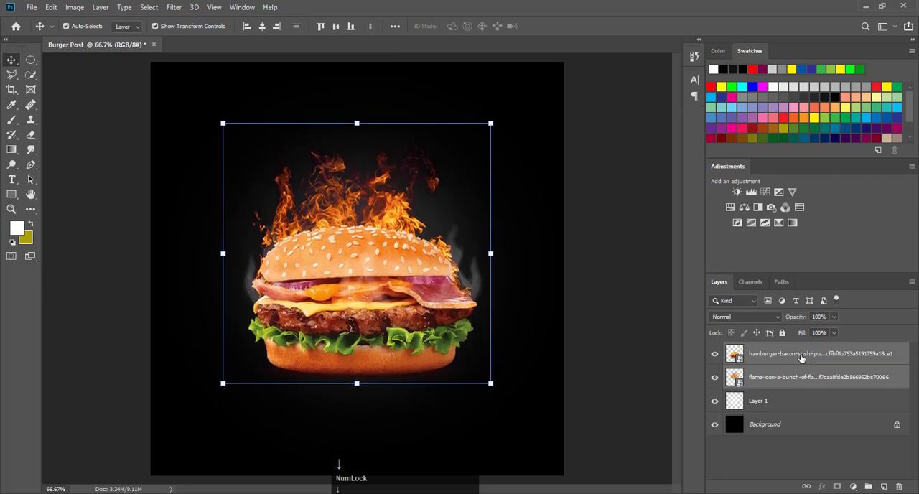
Step: Move the glow on Layer 1 straight down to sit behind the lowered hamburger
left_click(780, 402)
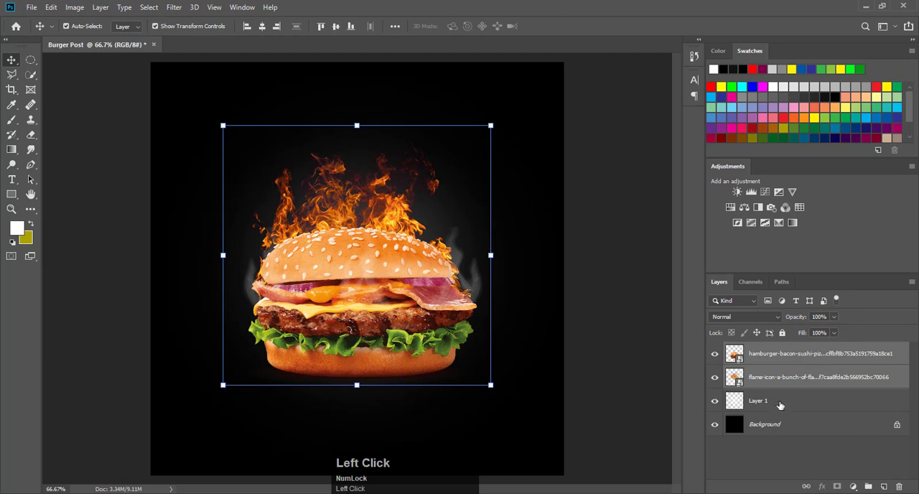
key("Down")
key("Down")
key("Down")
key("Down")
key("Down")
key("Down")
key("Down")
key("Down")
key("Down")
key("Down")
key("Down")
key("Down")
key("Down")
key("Down")
key("Down")
key("Down")
key("Down")
key("Down")
key("Down")
key("Down")
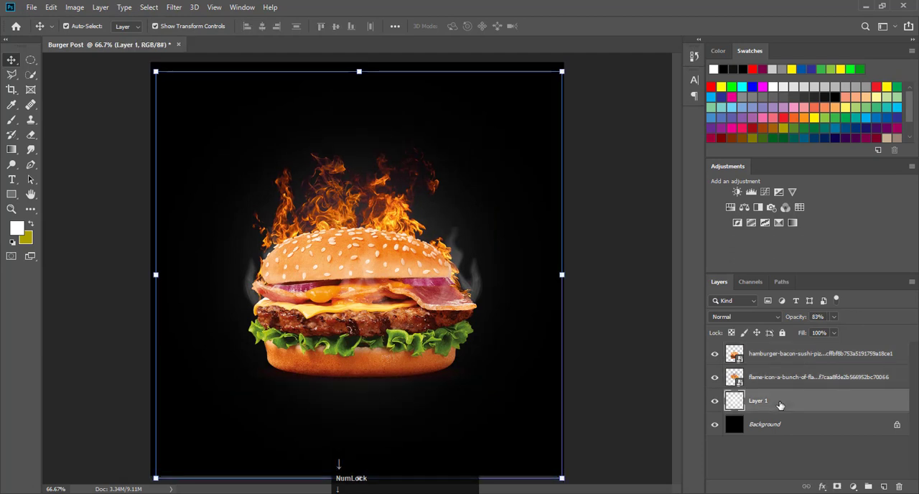
key("Down")
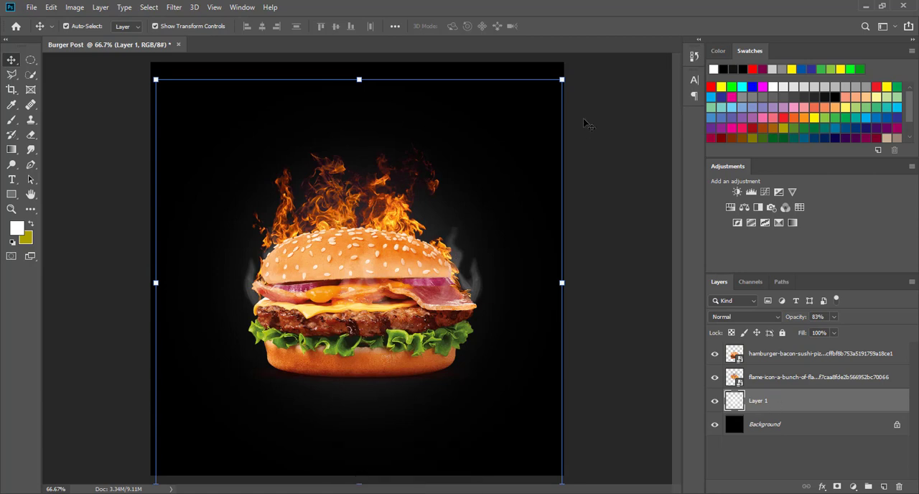
left_click(605, 131)
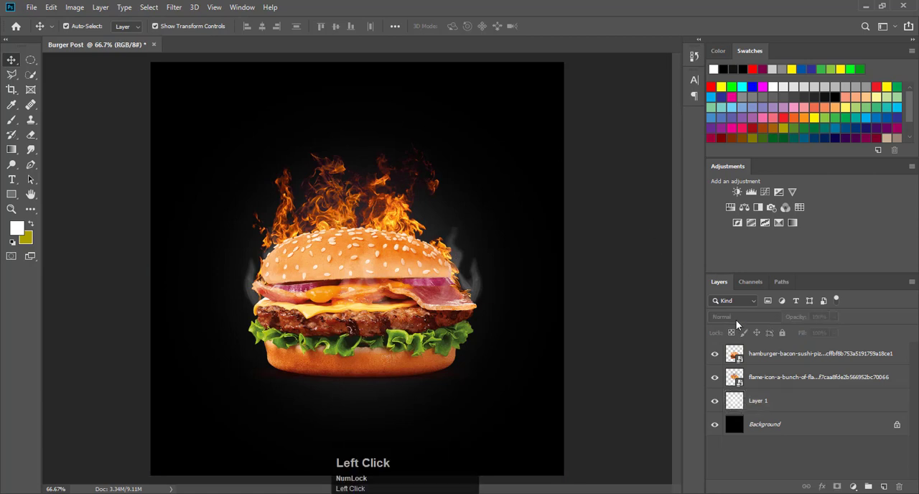
Step: Nudge the hamburger layer alone down by a few pixels
left_click(790, 363)
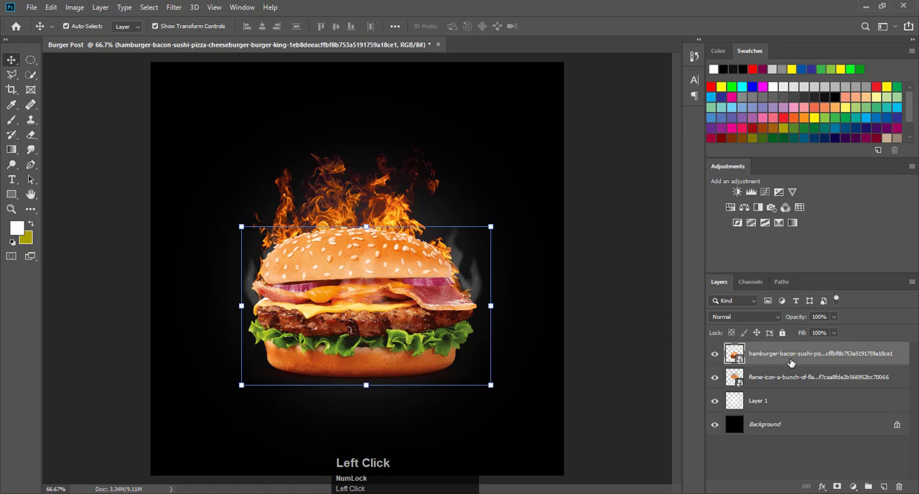
key("Down")
key("Down")
key("Down")
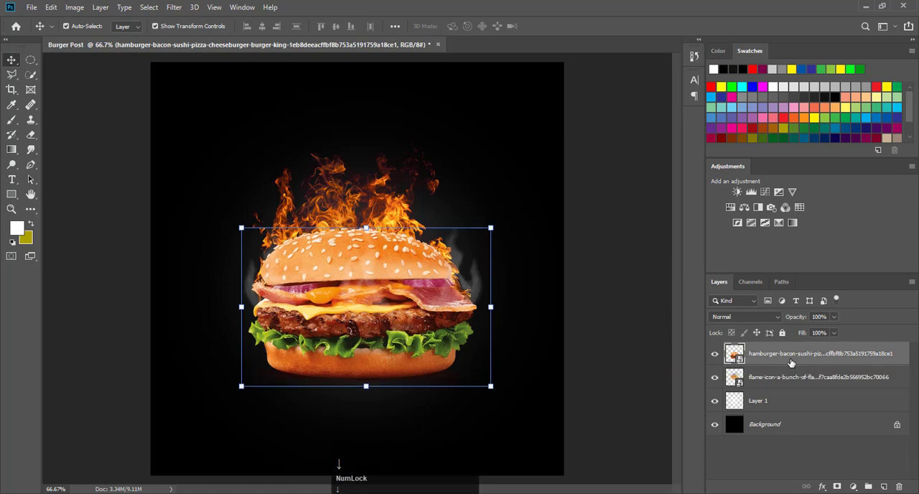
Step: Nudge the flame layer slightly to the right and down behind the top bun
left_click(787, 379)
key("Down")
key("Down")
key("Down")
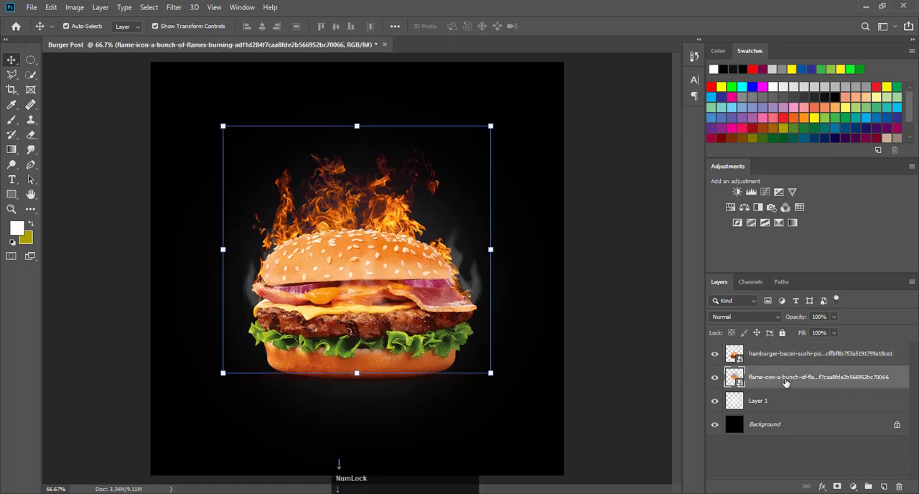
key("Right")
key("Right")
key("Right")
key("Down")
key("Down")
key("Down")
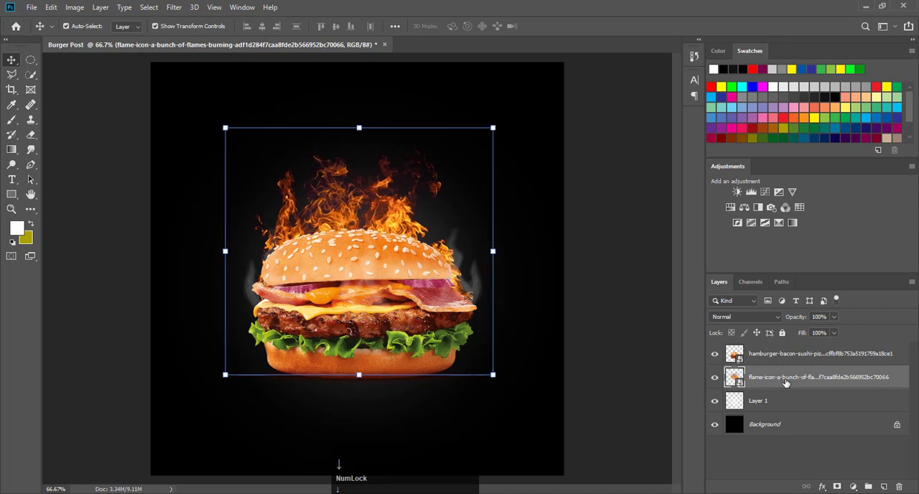
left_click(632, 244)
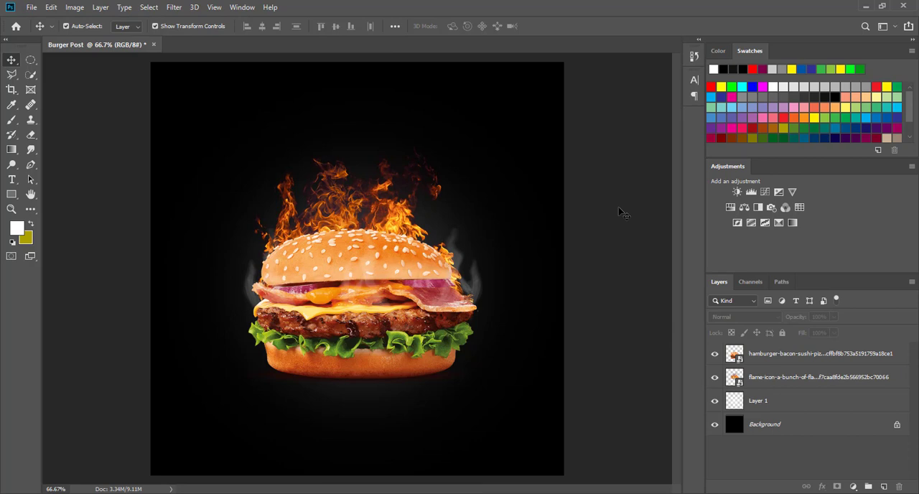
key("F9")
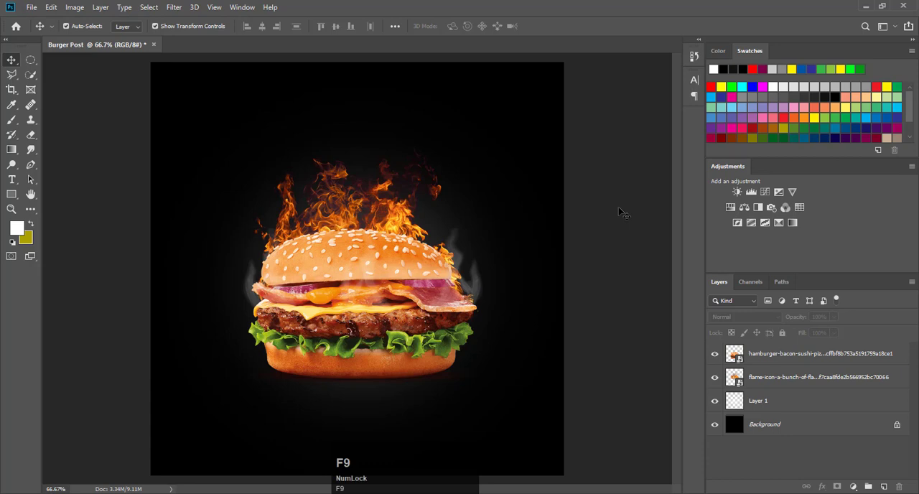
left_click(899, 380)
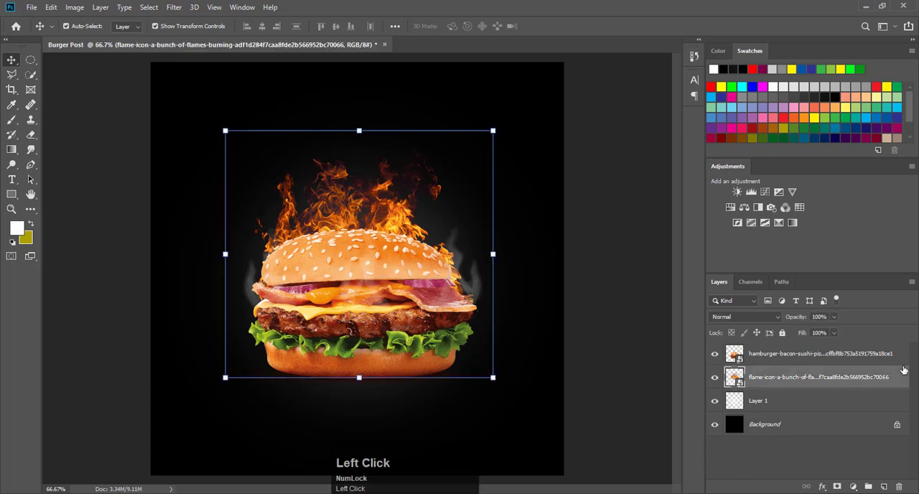
left_click(900, 357)
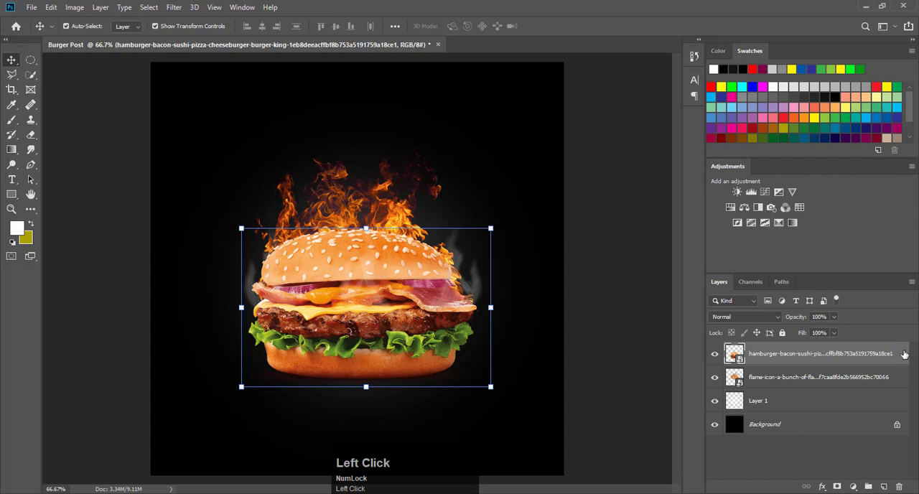
double_click(903, 354)
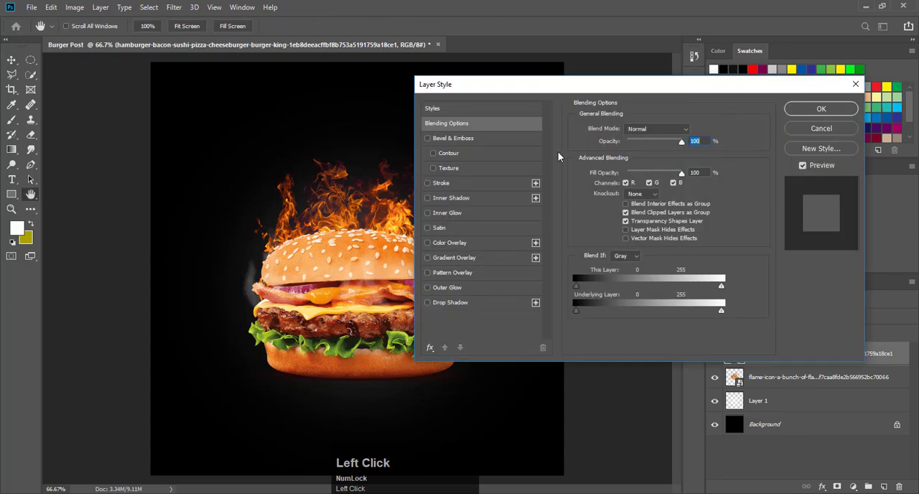
left_click(809, 128)
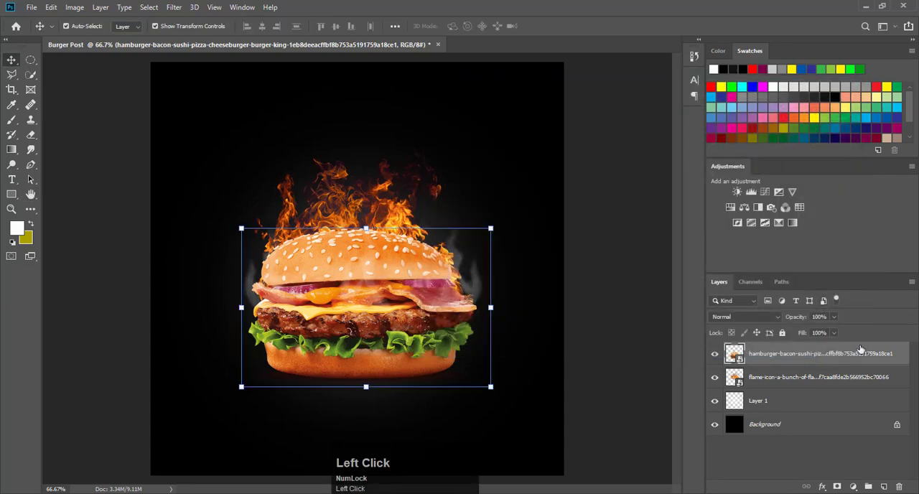
right_click(899, 354)
Step: Add a Brightness/Contrast adjustment layer above the hamburger with brightness -25 and contrast 28
left_click(899, 354)
left_click(852, 486)
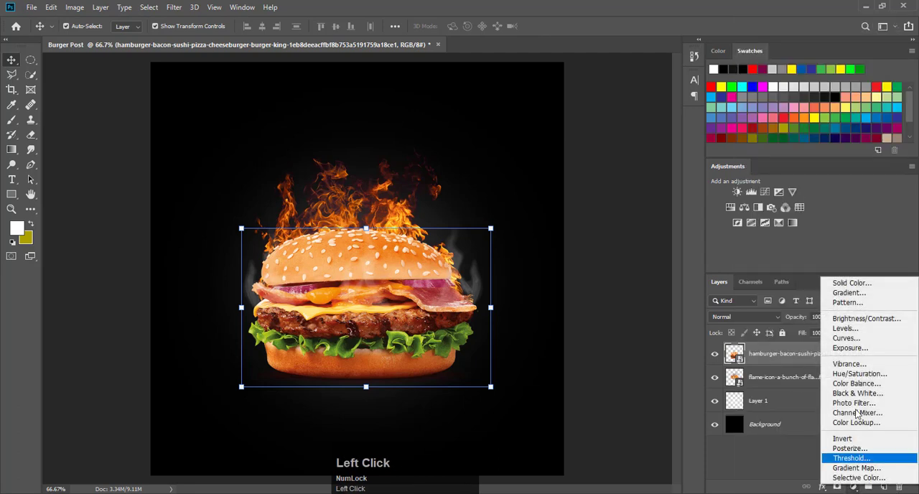
left_click(865, 318)
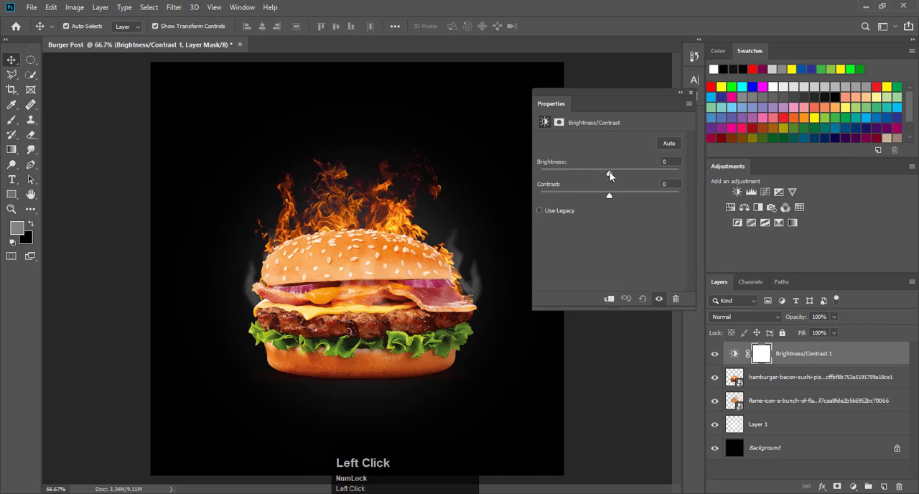
left_click_drag(609, 172, 599, 172)
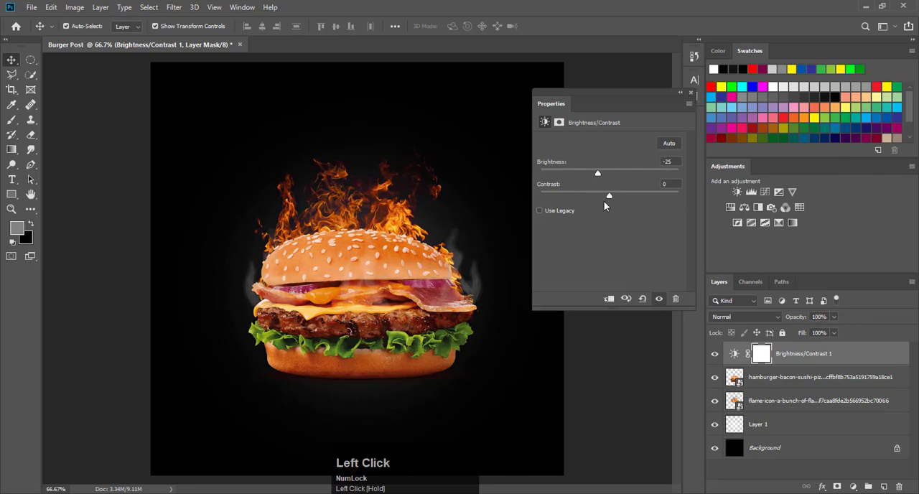
left_click_drag(610, 195, 630, 197)
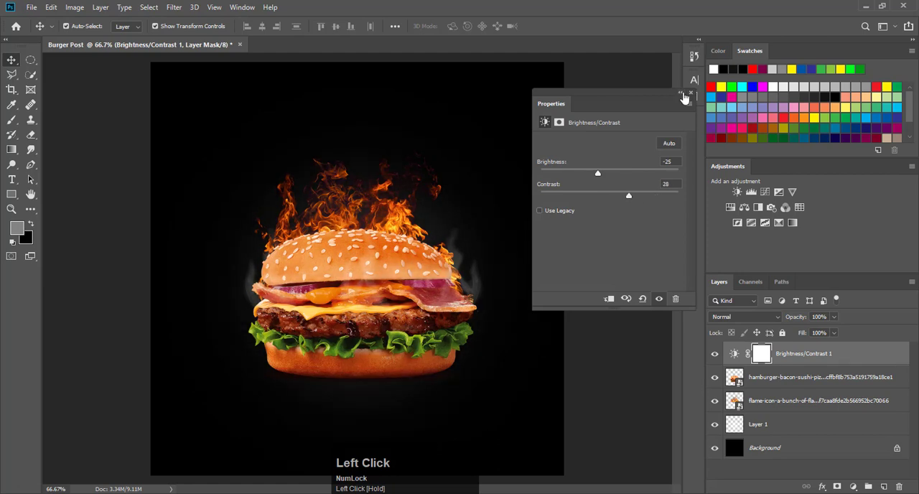
left_click(691, 93)
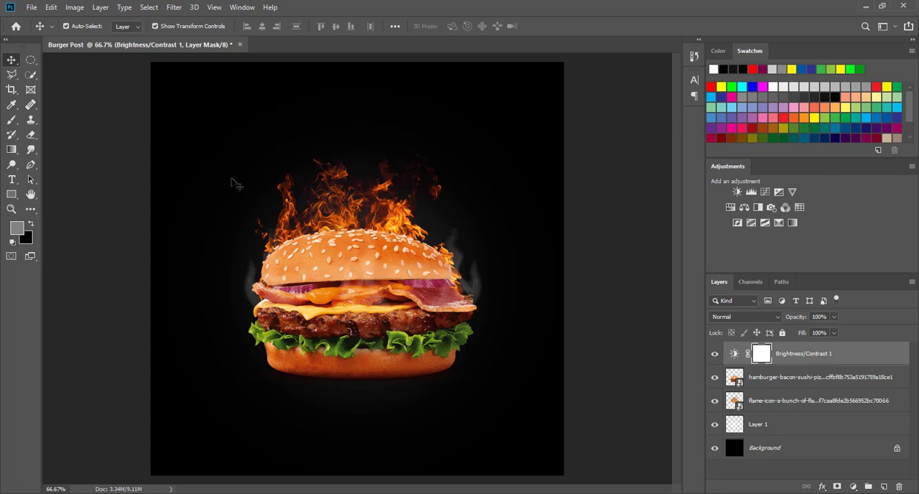
key("F9")
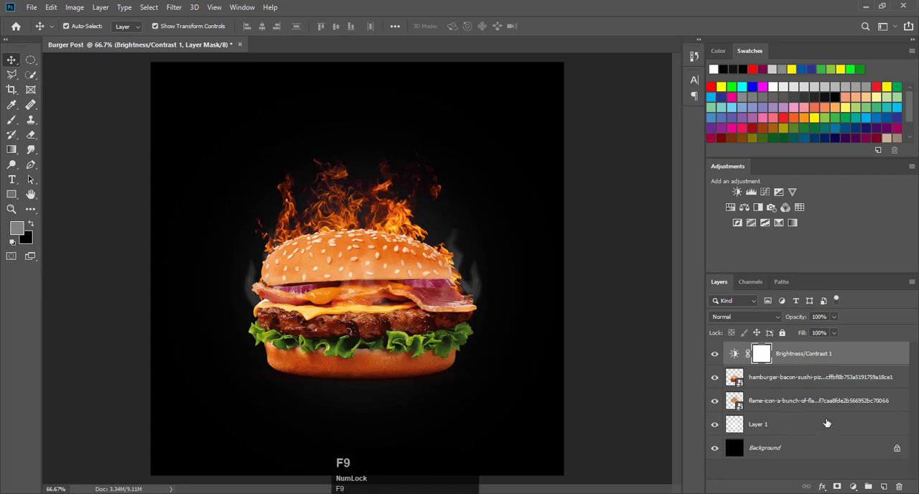
Step: Add a new layer above the adjustment and choose brush 9 from the Free Smoke Photoshop Brushes 1 set
left_click(883, 487)
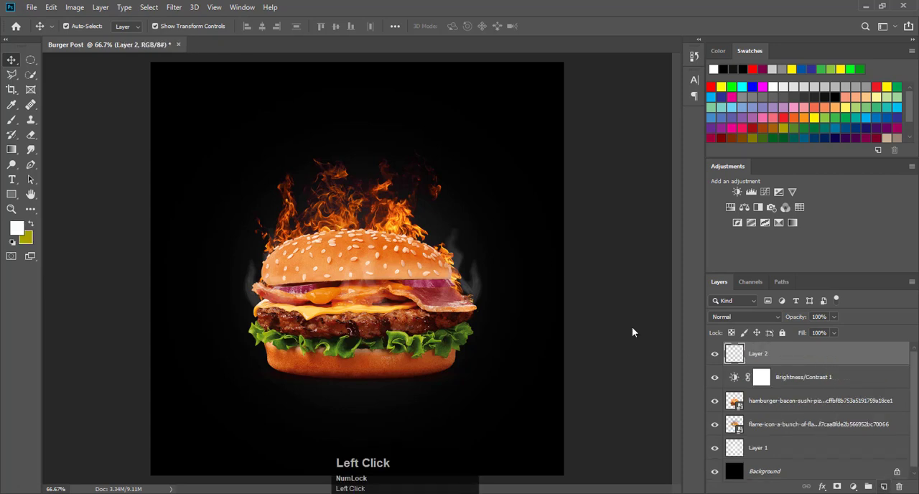
left_click(12, 119)
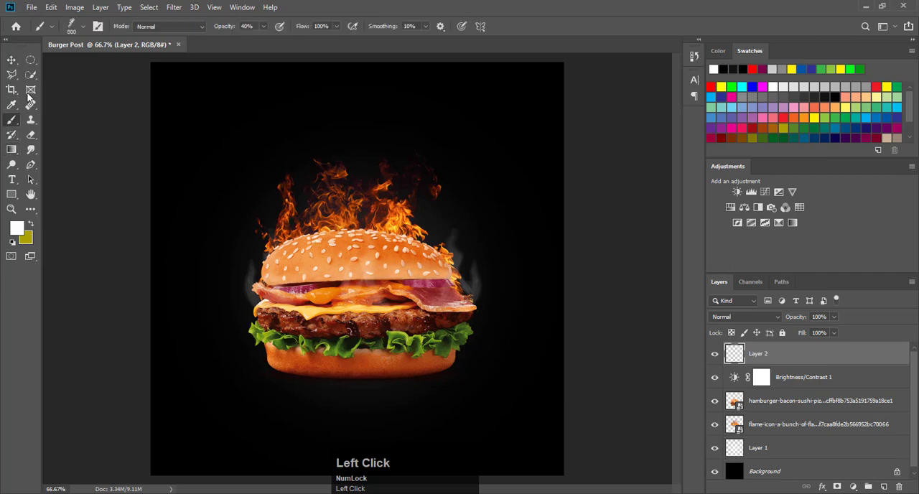
left_click(84, 27)
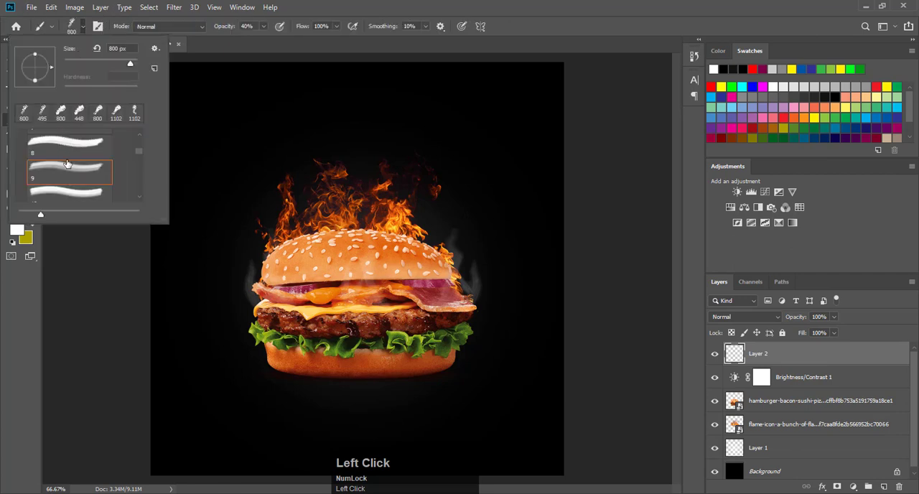
scroll(64, 164, "up", 6)
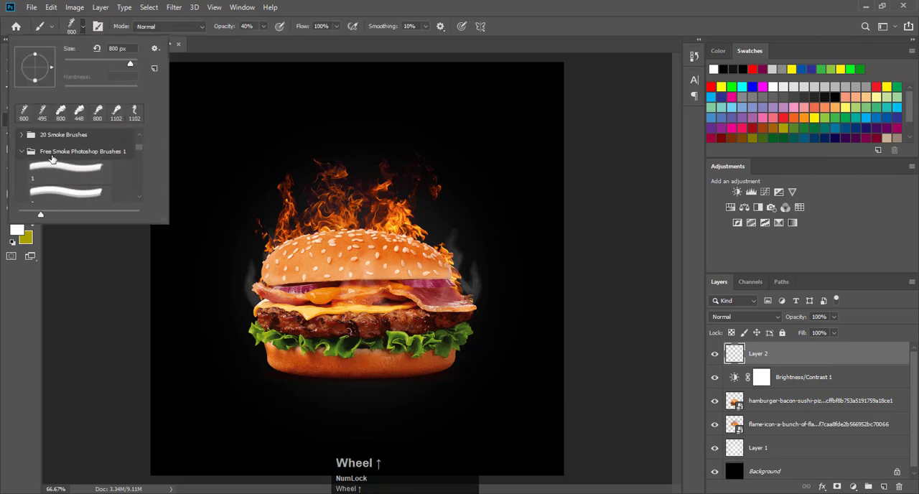
scroll(85, 157, "down", 4)
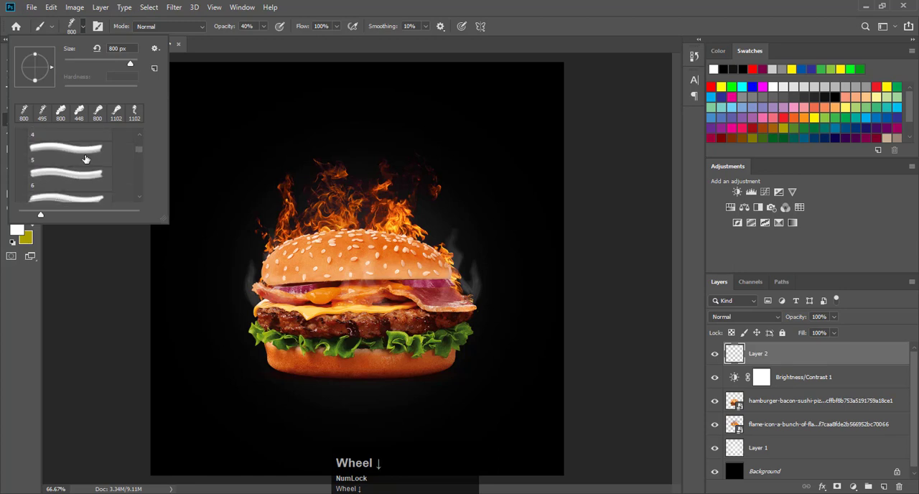
scroll(85, 158, "down", 2)
left_click(72, 188)
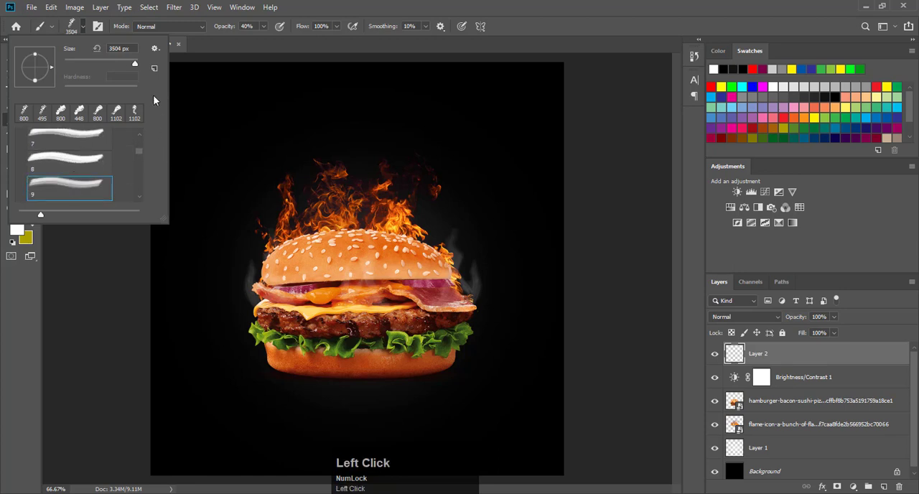
Step: Set the smoke brush size to 800 px and stamp white smoke once across the burger and flames
left_click_drag(134, 63, 128, 64)
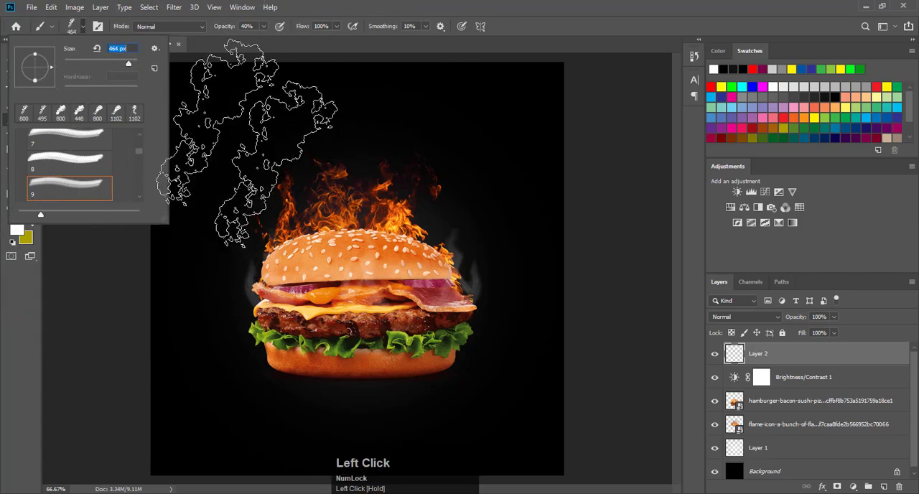
left_click(84, 27)
key("bracketright")
key("bracketright")
key("bracketright")
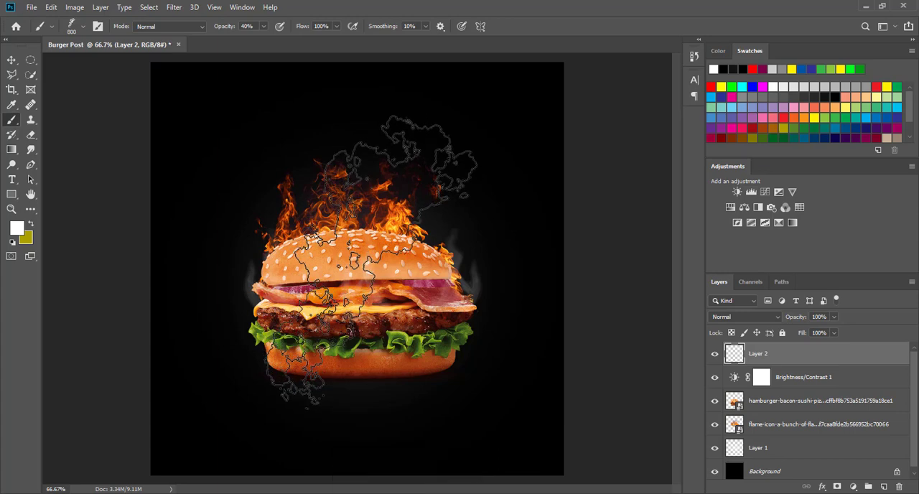
left_click(368, 261)
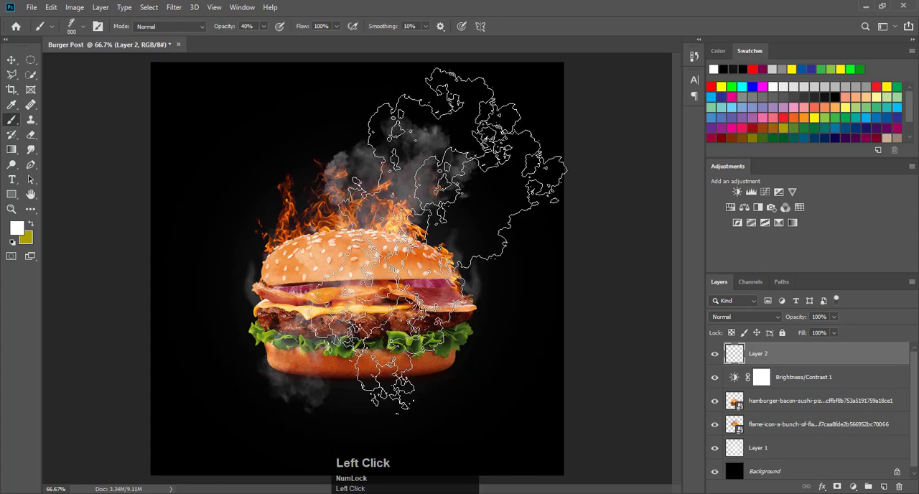
Step: Scale the smoke to about 93.58%, rotate it about 14.33°, and place it at about X 563.5 px, Y 526.9 px
left_click(12, 60)
left_click(172, 26)
left_click_drag(482, 115, 520, 148)
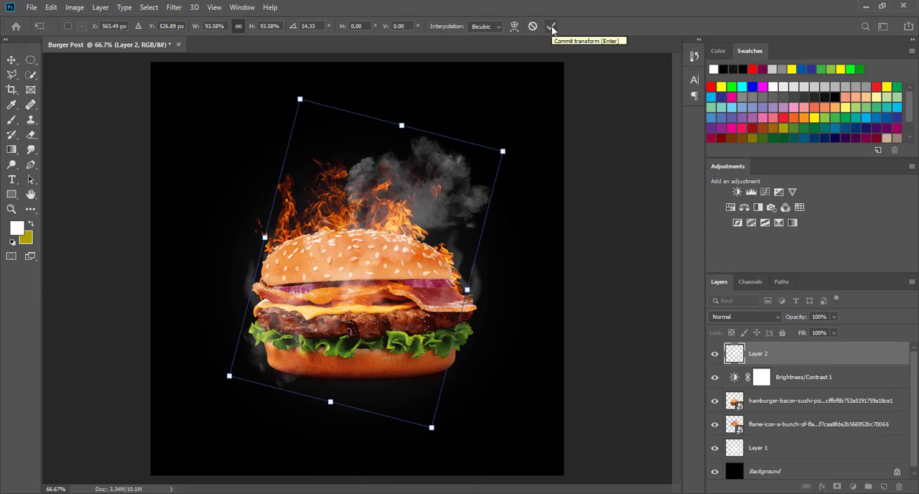
left_click(551, 27)
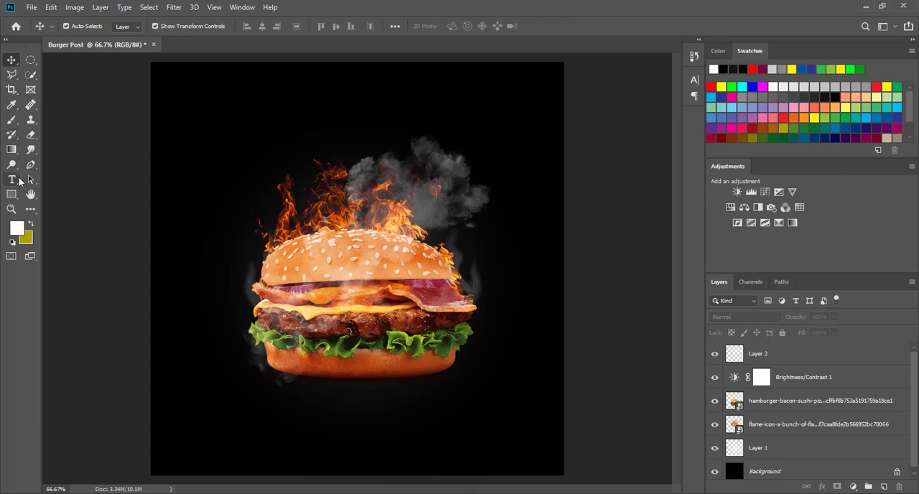
scroll(782, 451, "down", 1)
scroll(783, 450, "up", 1)
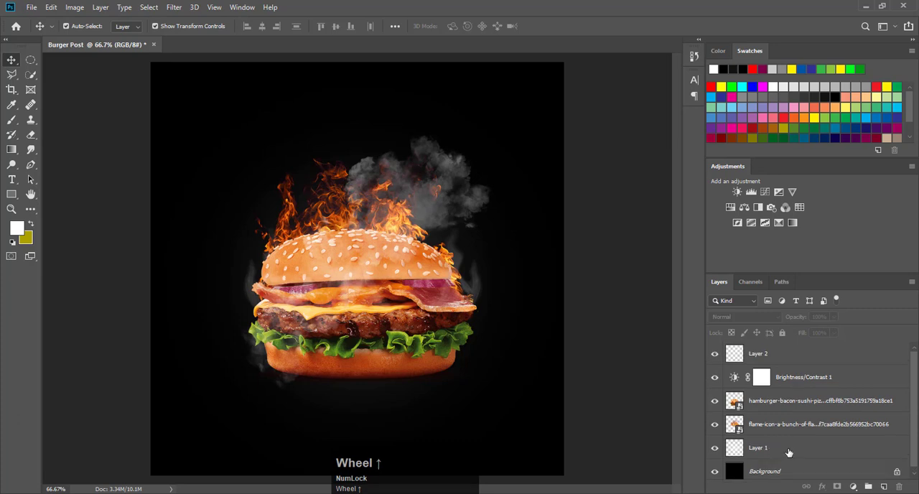
Step: Rename Layer 1, the glow layer just above the background, as "brush"
left_click(789, 452)
double_click(758, 448)
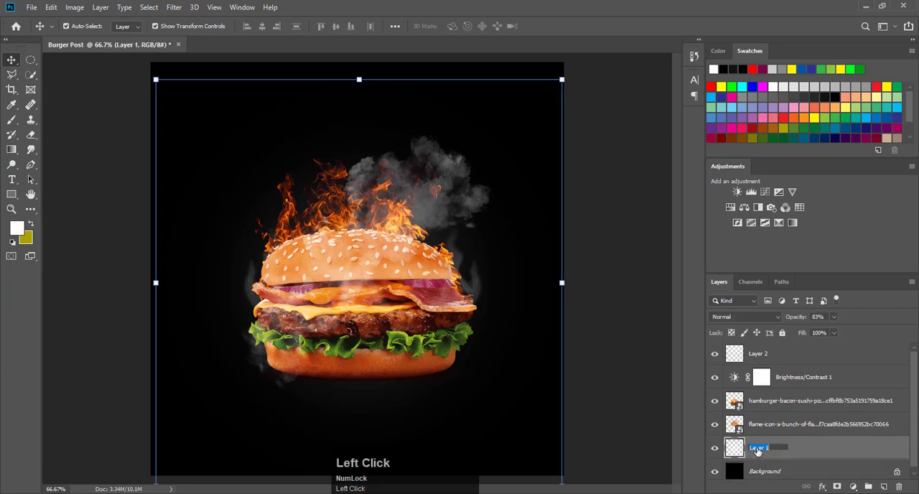
type("brush")
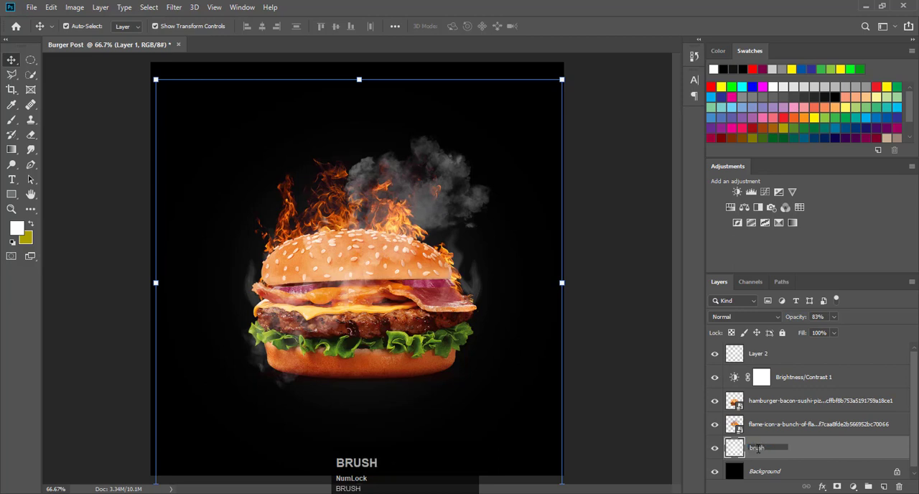
key("Return")
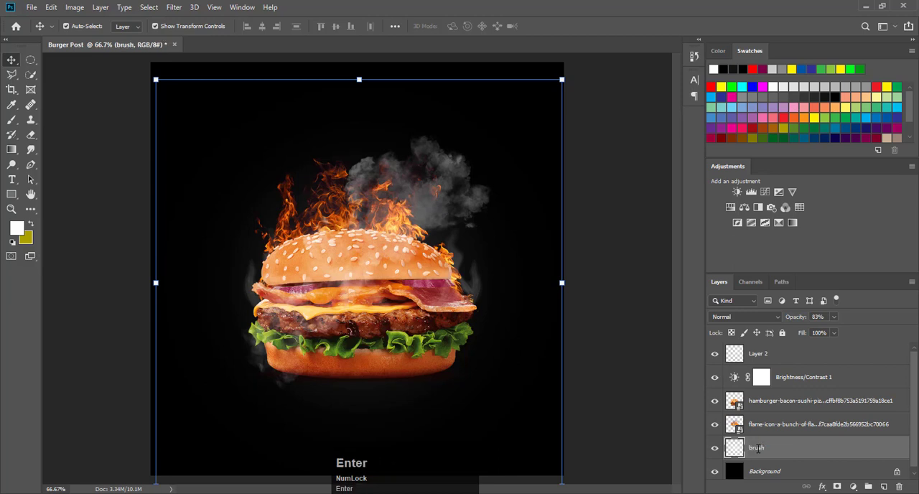
Step: Rename Layer 2, the topmost smoke layer, as "smoke brush"
left_click(759, 353)
double_click(759, 354)
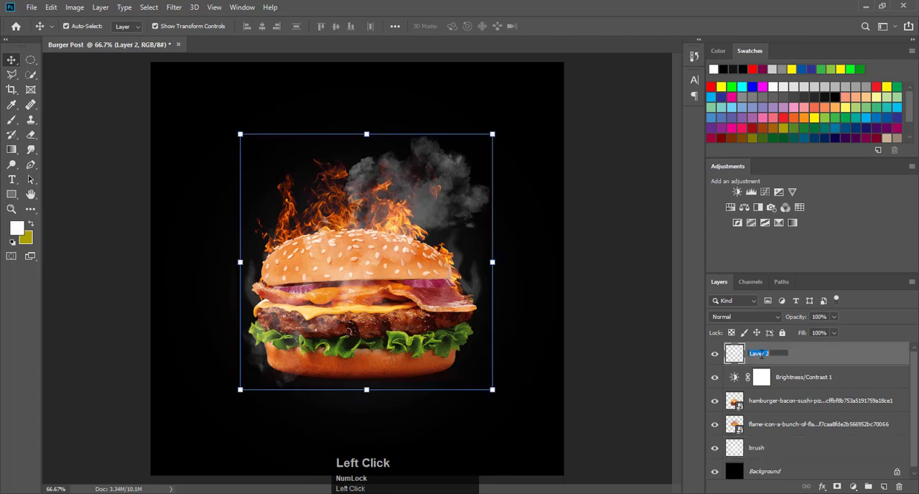
type("sl")
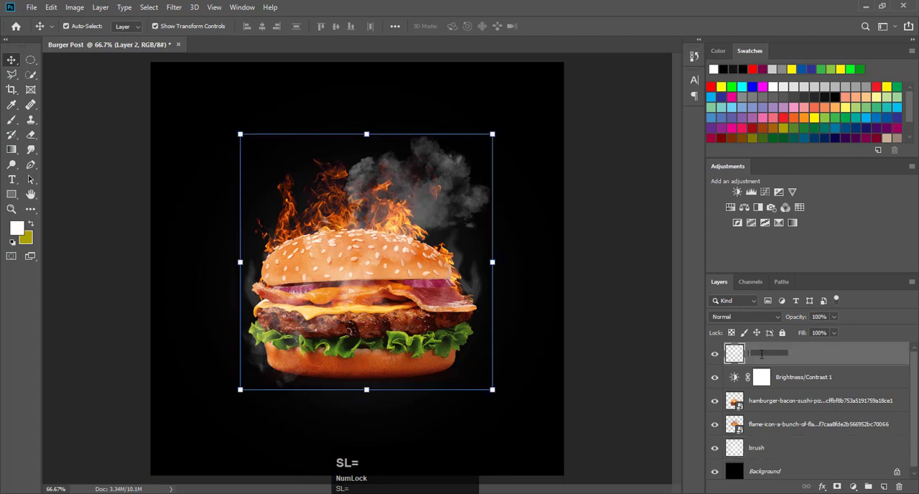
type("smoke ")
type("bri")
type("sh")
key("Return")
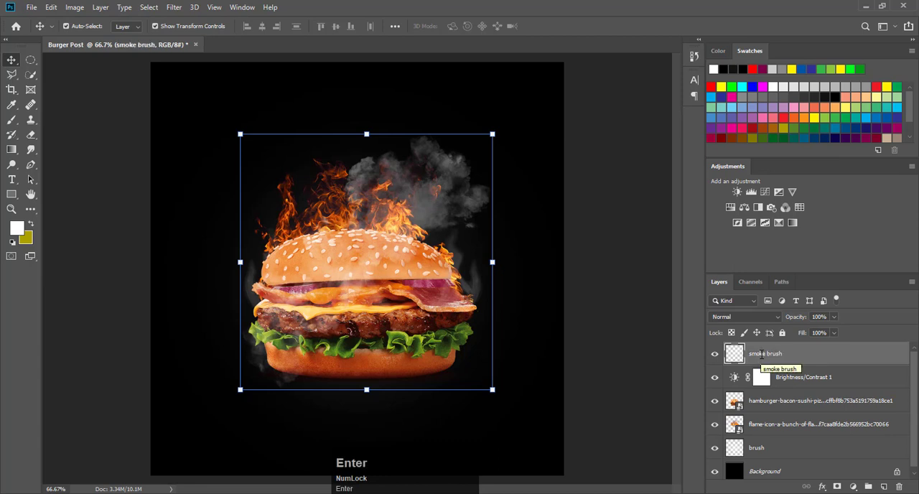
Step: Group the hamburger and flame image layers together and name the group "png pics"
left_click(778, 429)
left_click(781, 413, "shift")
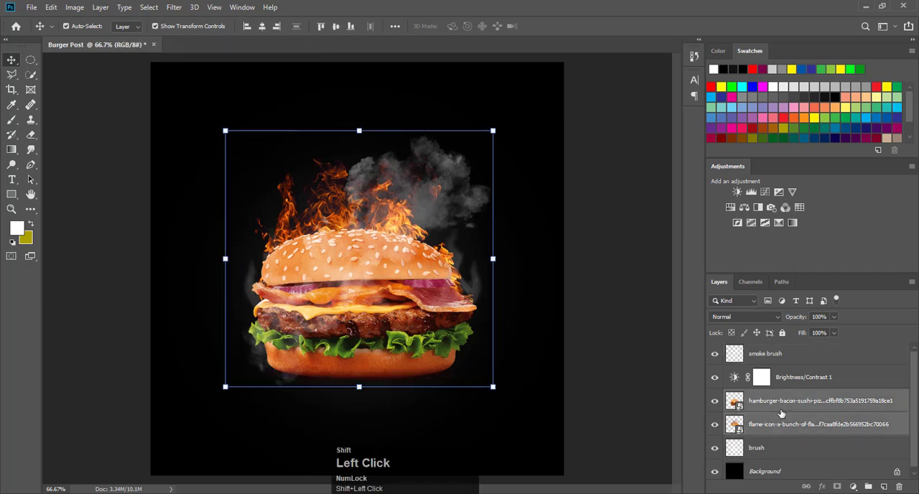
key("ctrl")
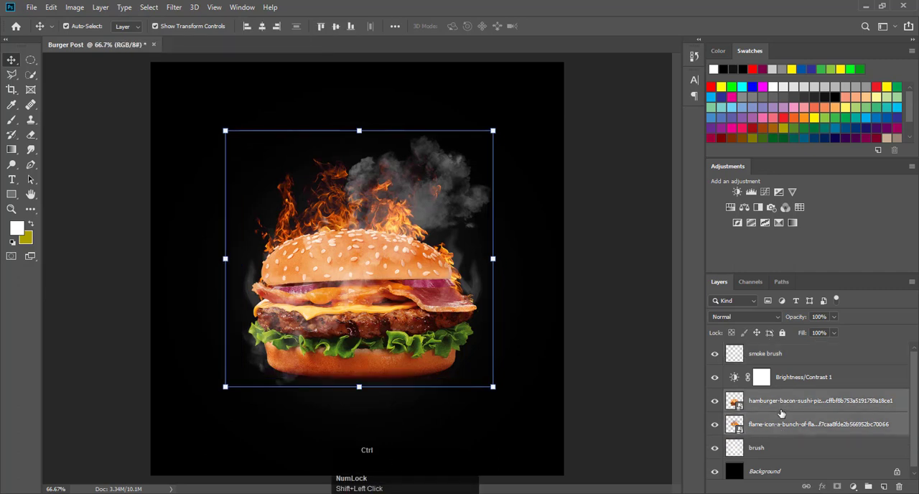
left_click(868, 486)
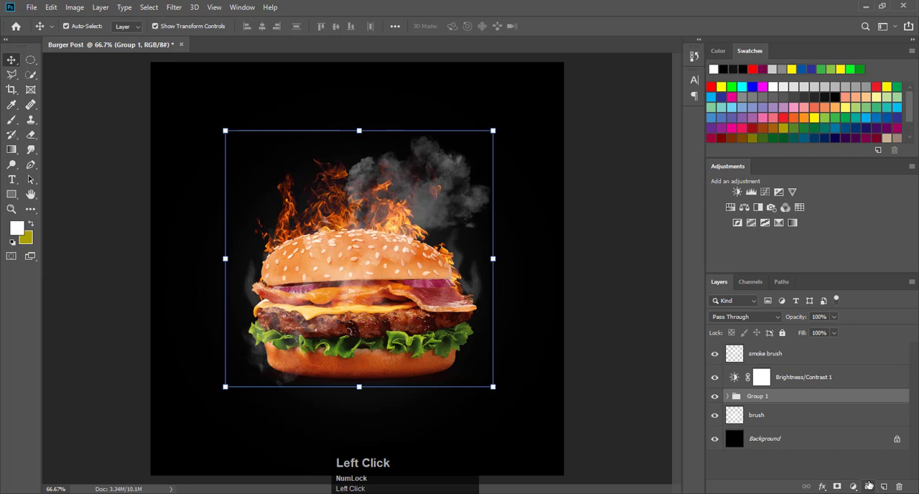
double_click(759, 396)
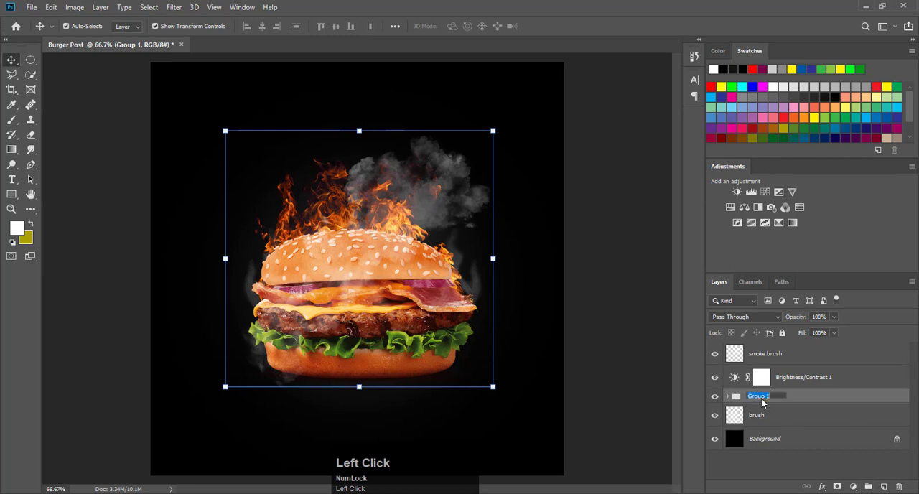
type("png pic")
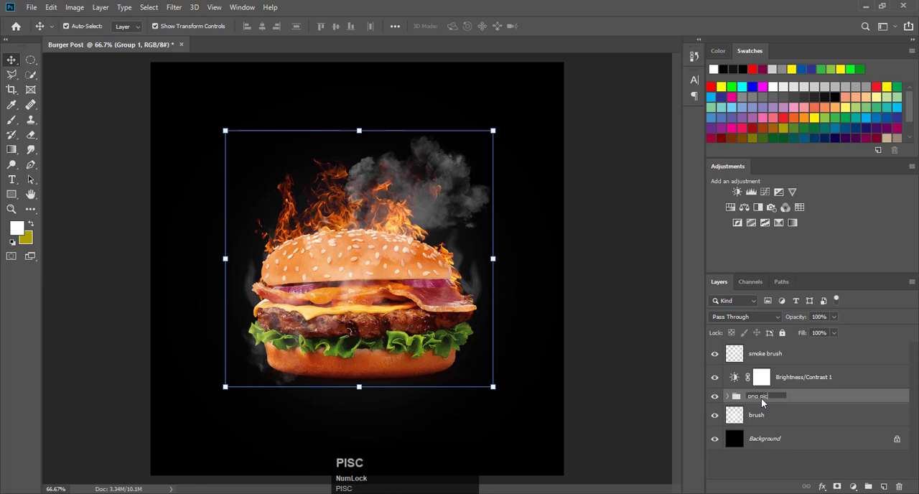
type("s")
key("Return")
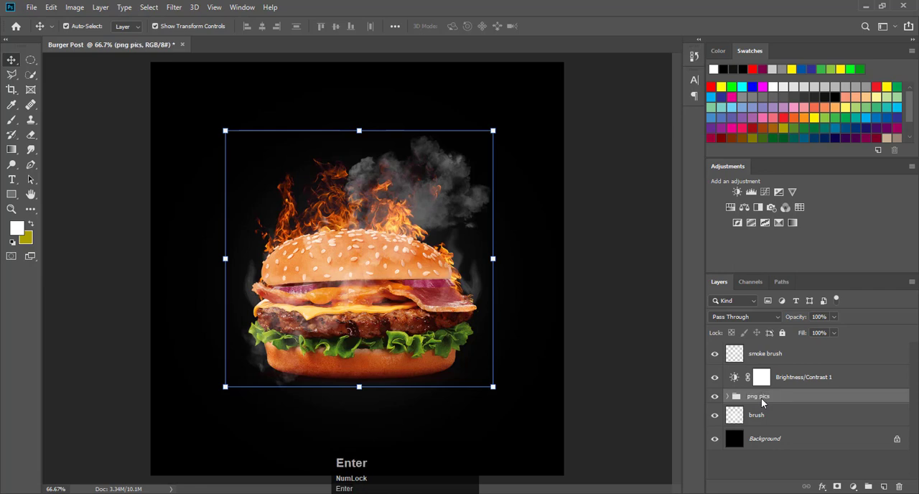
left_click(631, 322)
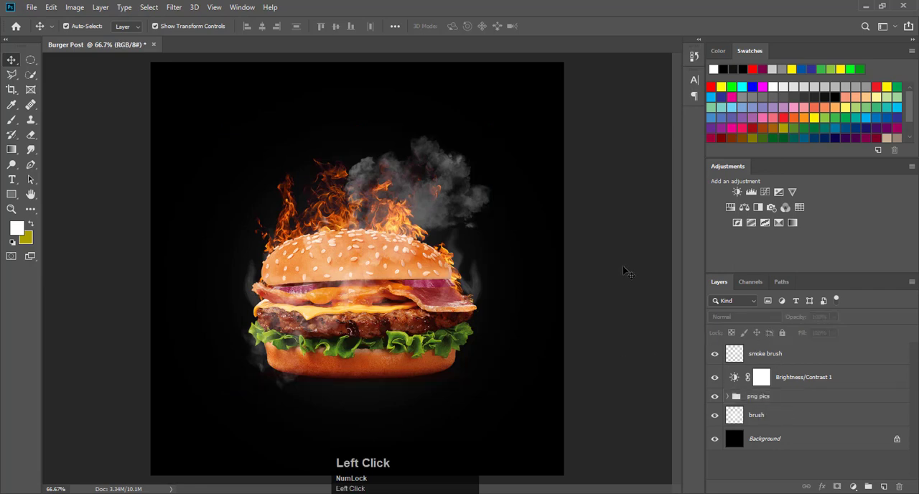
Step: Add the white text "HOT & FRESH" in Montserrat Bold at 21 pt above the burger
left_click(12, 179)
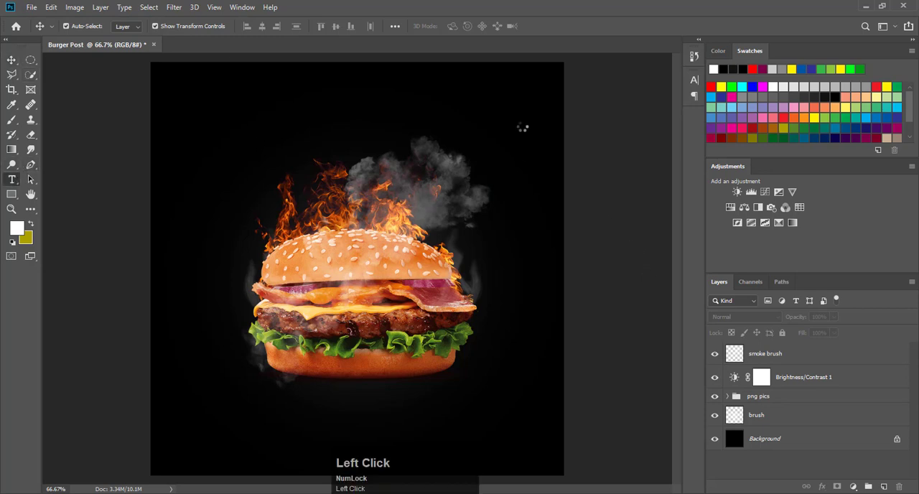
left_click(320, 112)
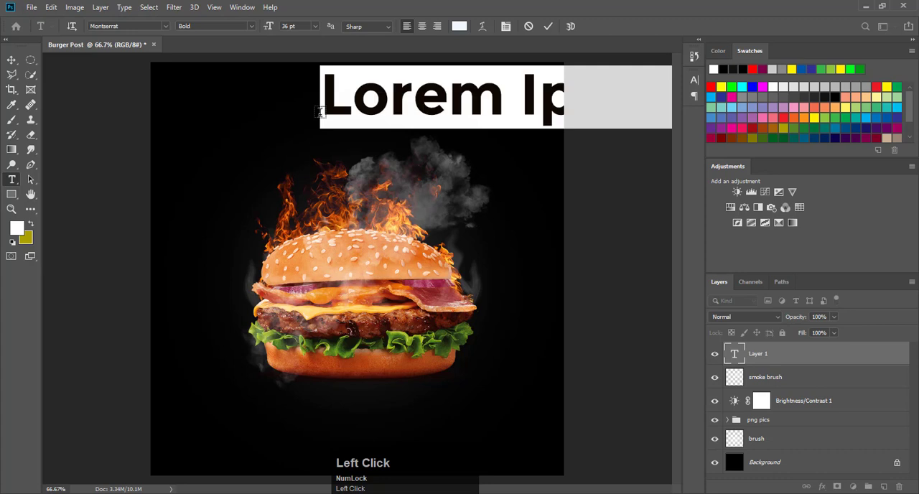
left_click_drag(268, 30, 261, 29)
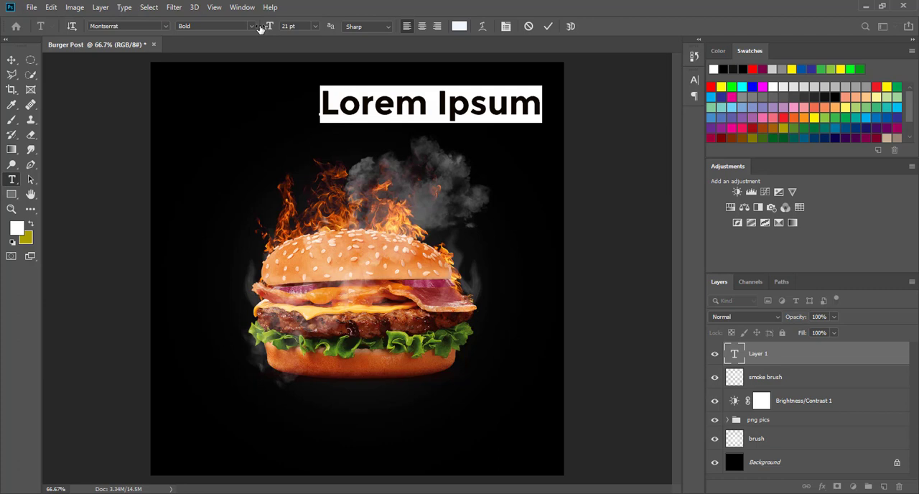
key("Caps_Lock")
type("HOT ")
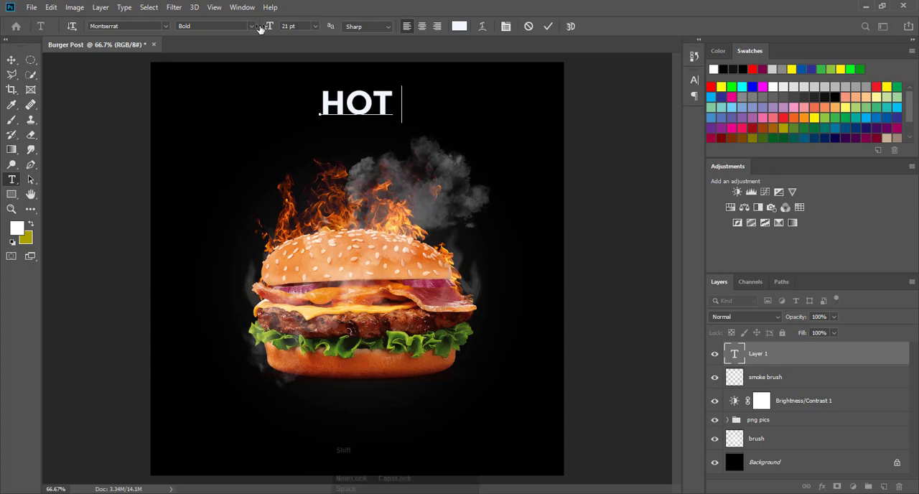
type("& FRESH")
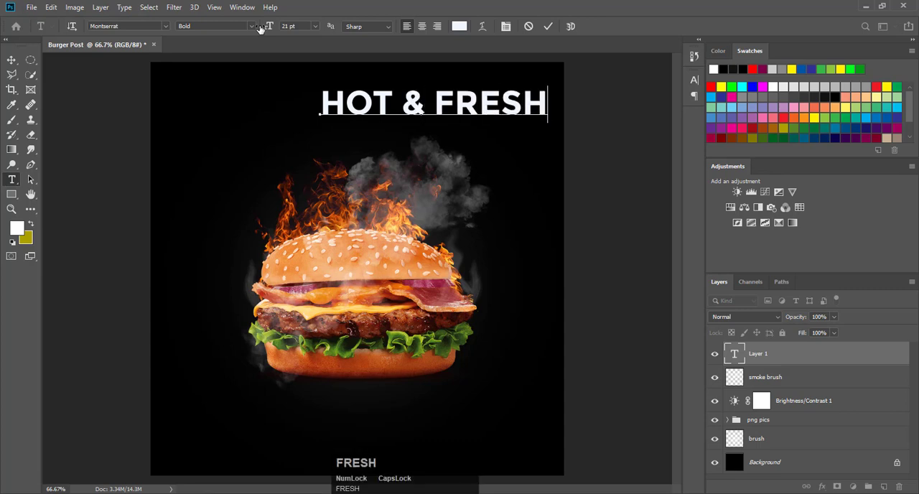
left_click(548, 26)
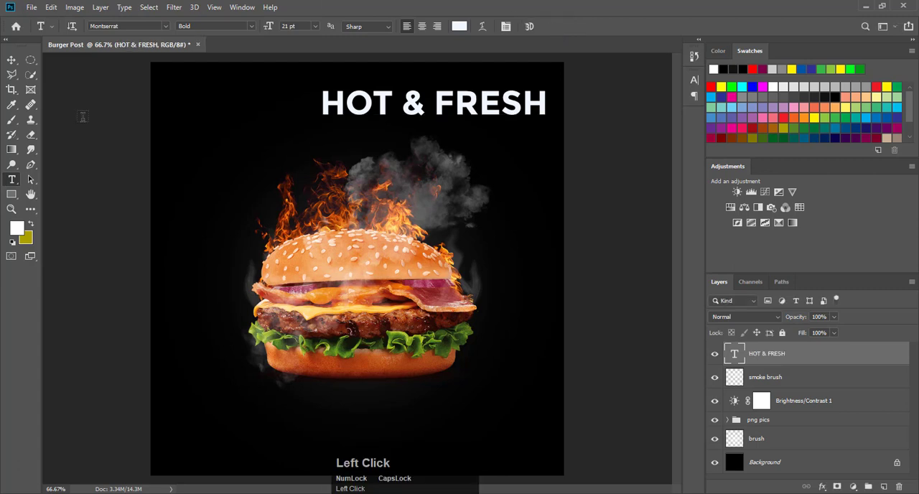
Step: Add a separate text layer reading "BURGER" in Montserrat Bold 21 pt and place it just above the flames
left_click(234, 141)
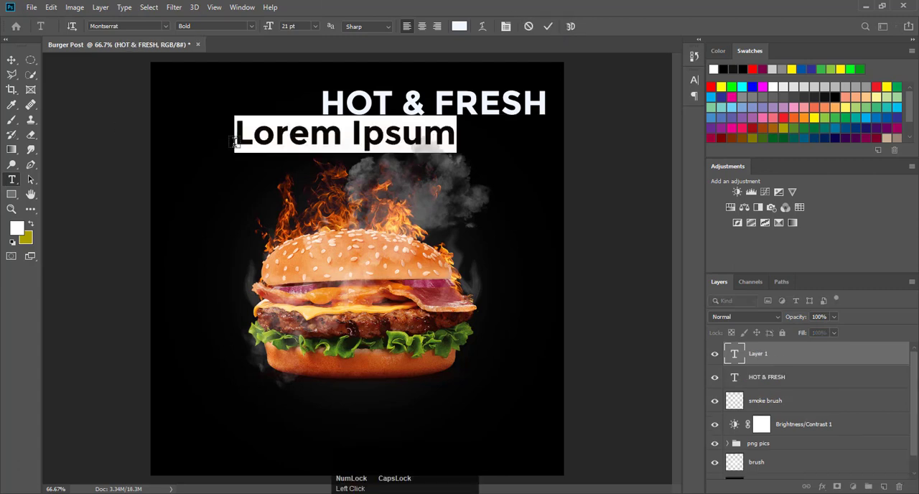
type("BU")
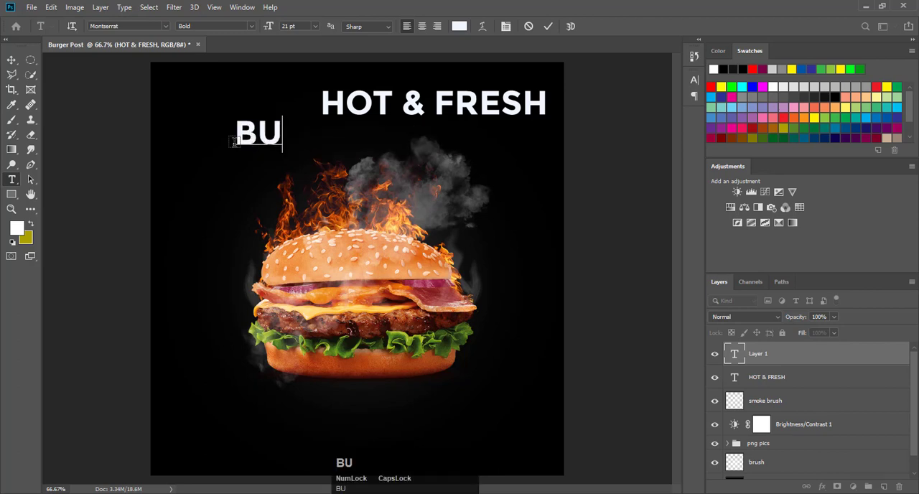
type("RGER")
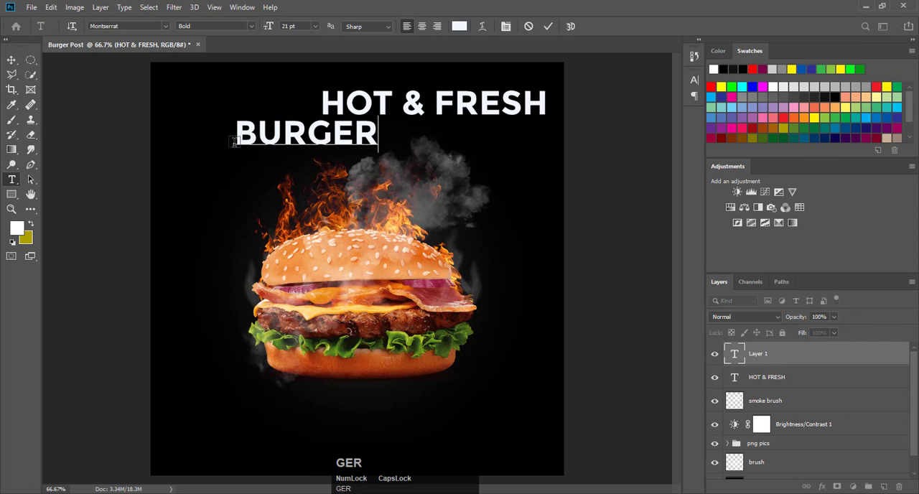
left_click(549, 26)
left_click(12, 62)
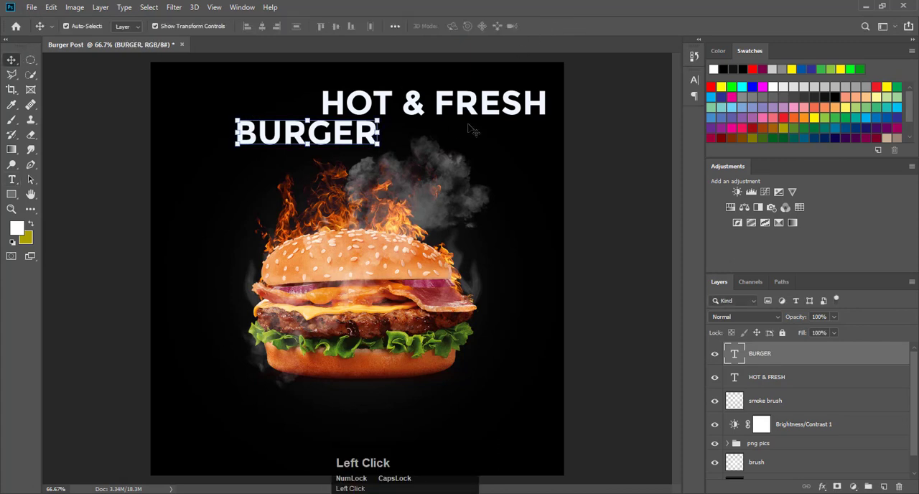
left_click_drag(332, 136, 397, 147)
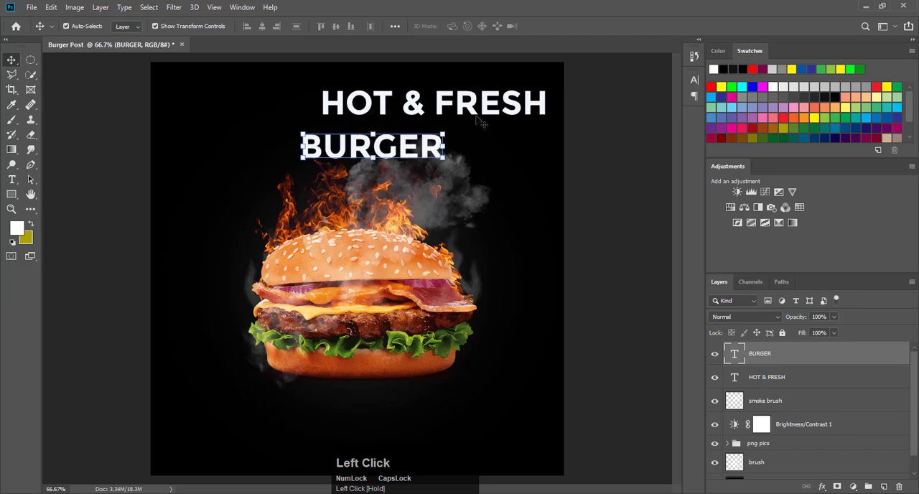
Step: Scale the HOT & FRESH text to about 49.19% and place it above BURGER at about X 546 px, Y 69.66 px
left_click_drag(476, 110, 400, 98)
left_click_drag(463, 108, 327, 72)
left_click_drag(307, 93, 390, 95)
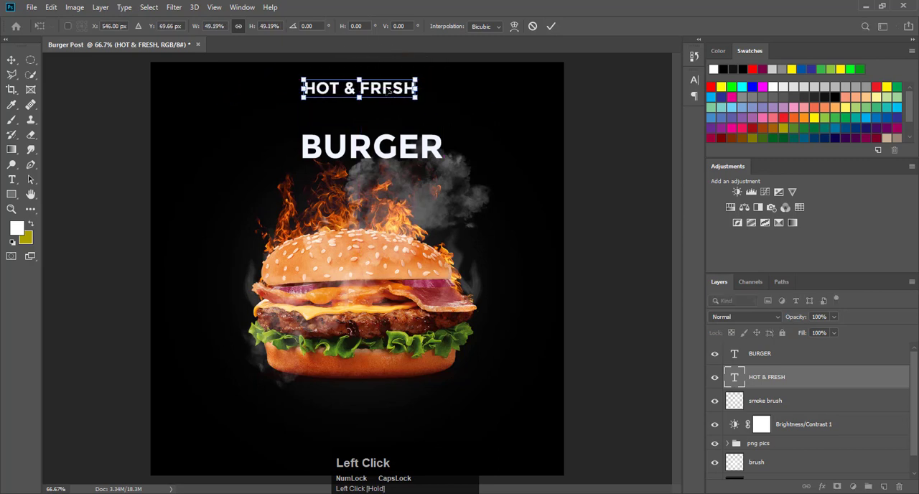
double_click(389, 92)
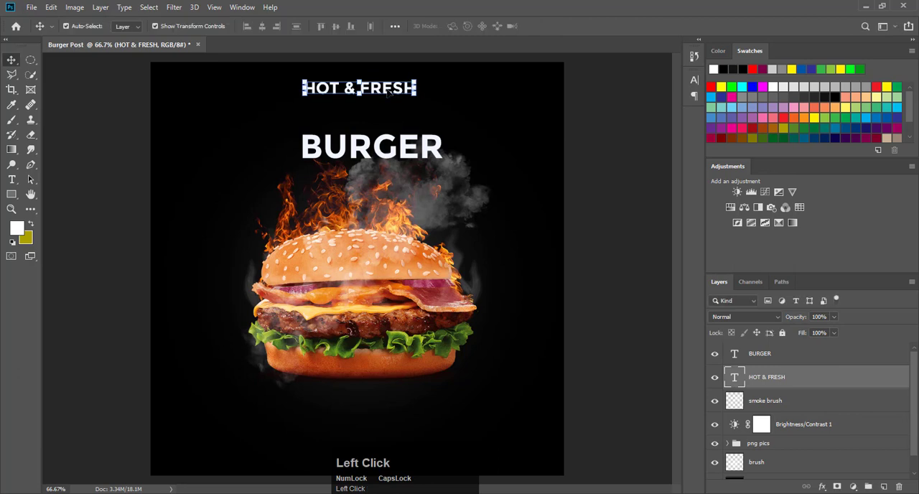
Step: Change the font of the HOT & FRESH text to Calibri, keeping the Bold style
double_click(388, 92)
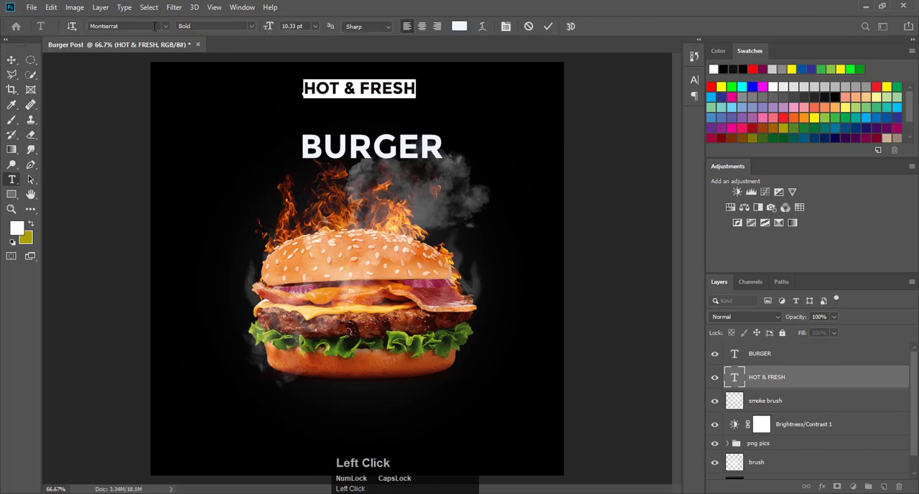
left_click(165, 27)
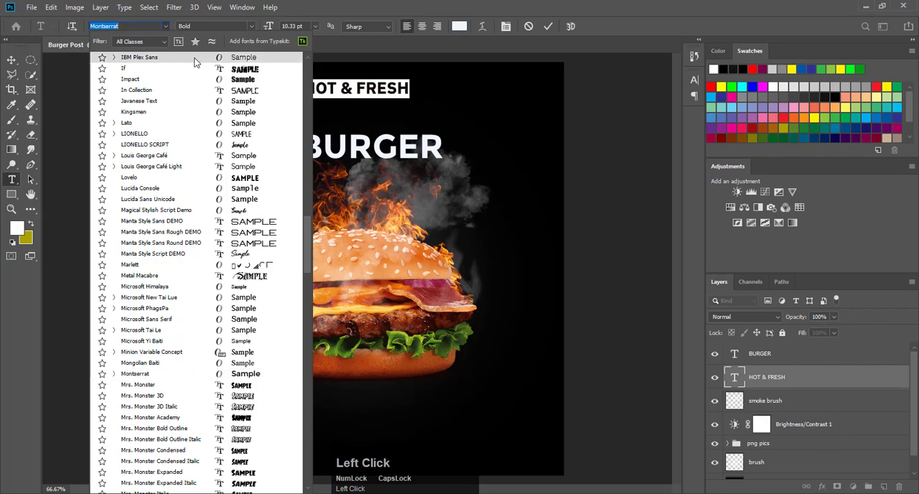
scroll(193, 62, "up", 10)
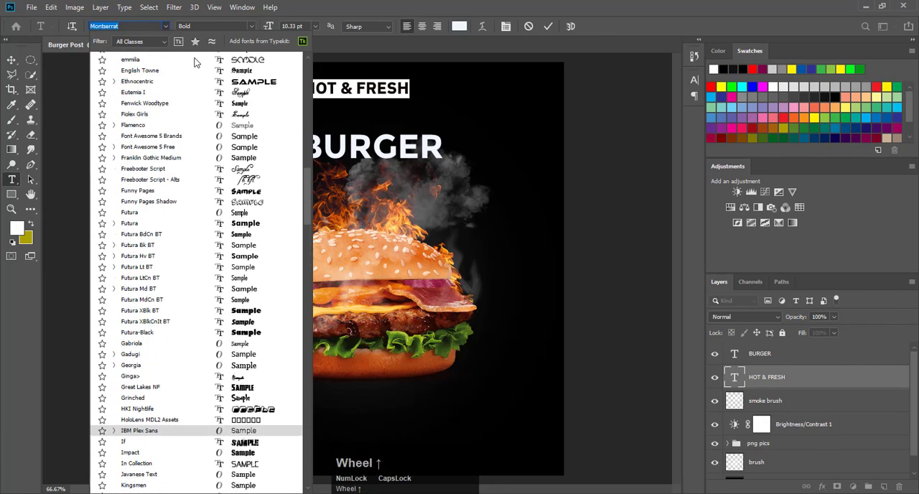
scroll(194, 62, "up", 15)
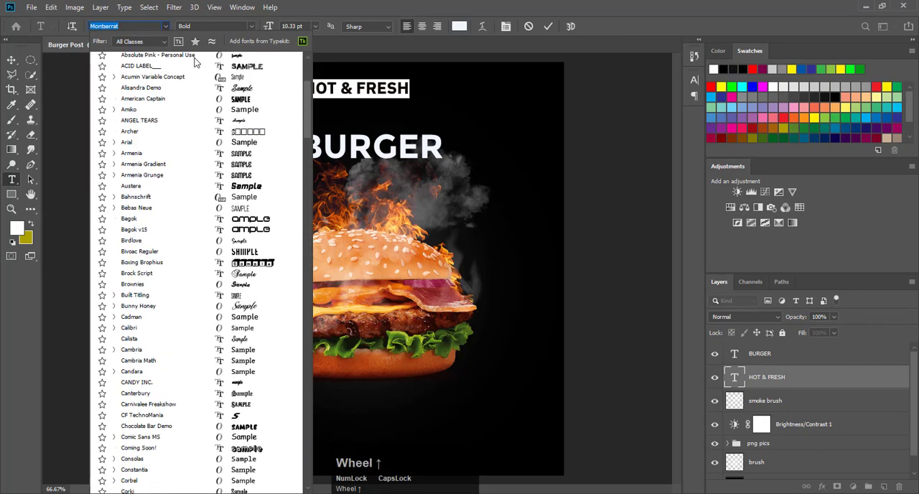
scroll(194, 62, "up", 3)
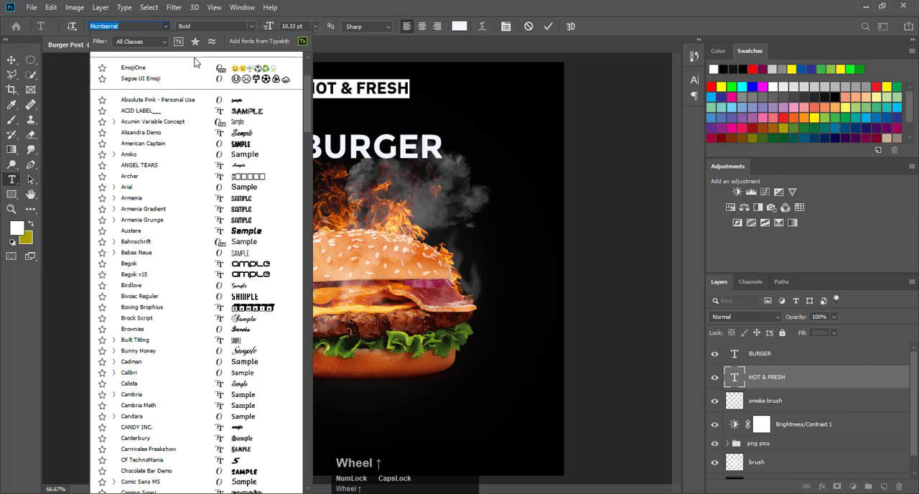
left_click(231, 373)
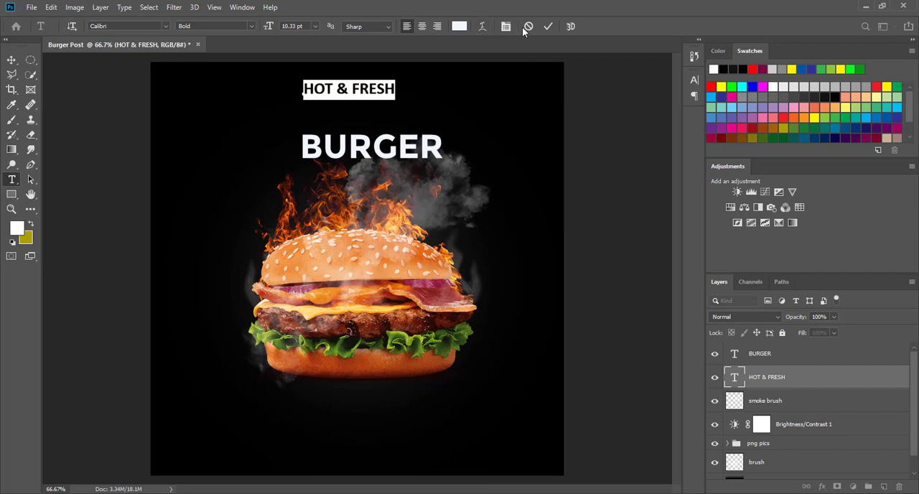
left_click(548, 25)
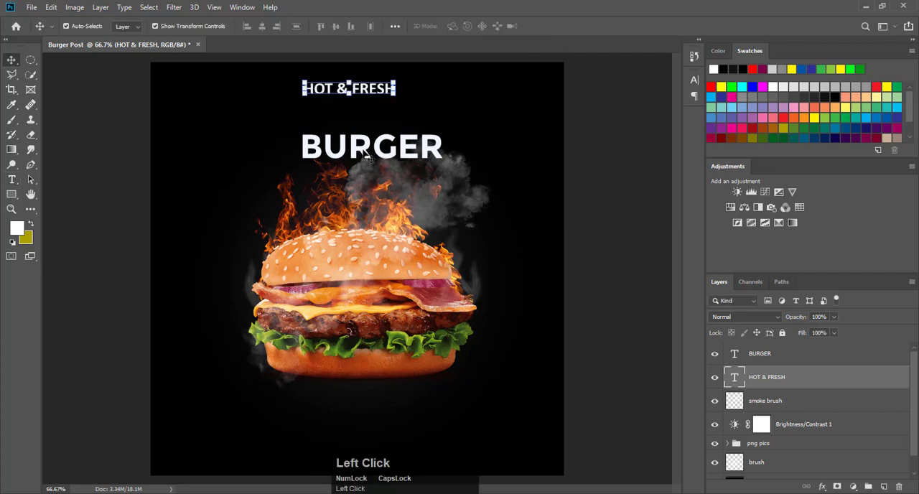
Step: Move BURGER up so it is centered directly beneath HOT & FRESH, and nudge the smoke brush layer down about 6 px
left_click_drag(368, 155, 346, 126)
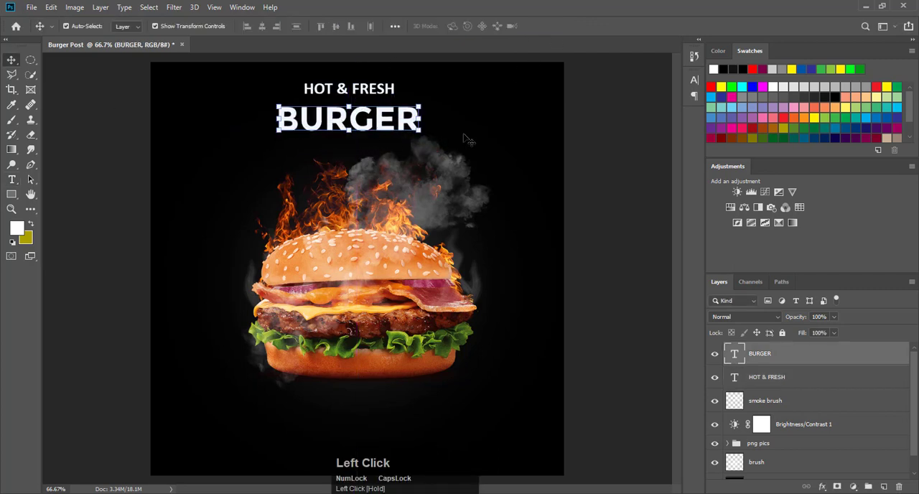
left_click(445, 164)
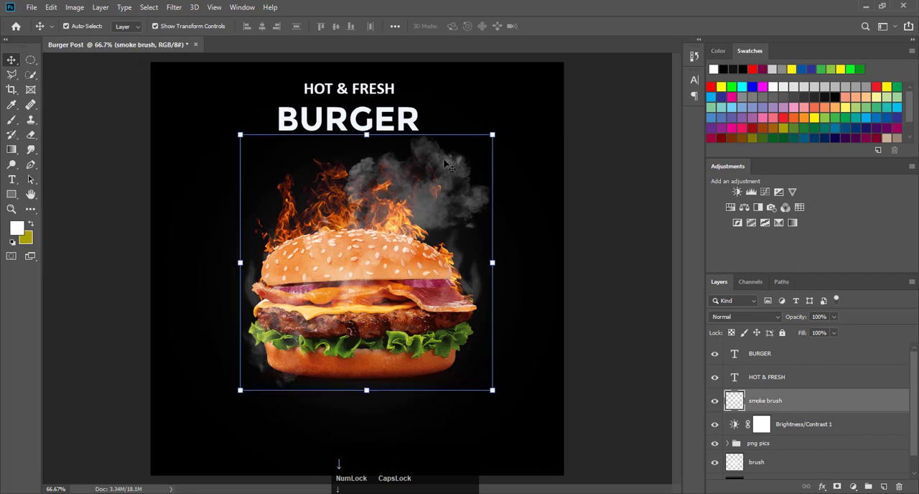
key("Down")
key("Down")
key("Down")
key("Down")
key("Down")
key("Down")
key("Down")
key("Down")
key("Down")
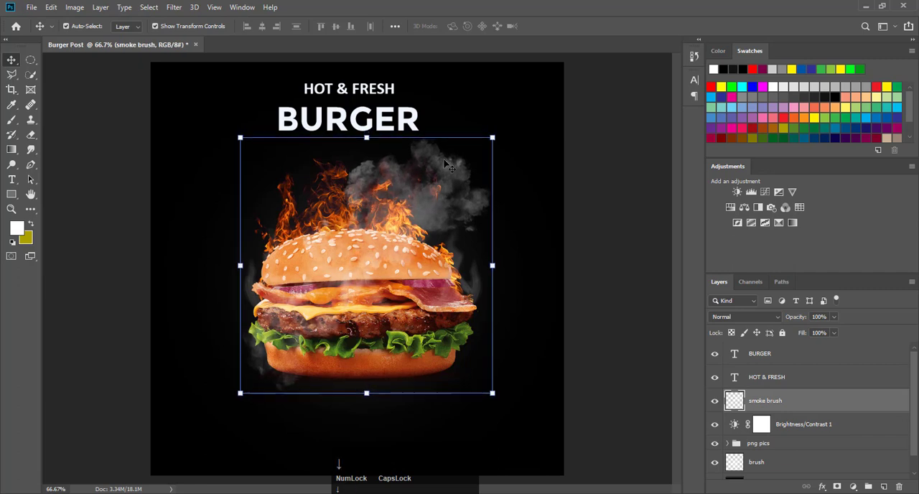
Step: Change the font of the BURGER text to Mrs. Monster Outline Italic
double_click(371, 124)
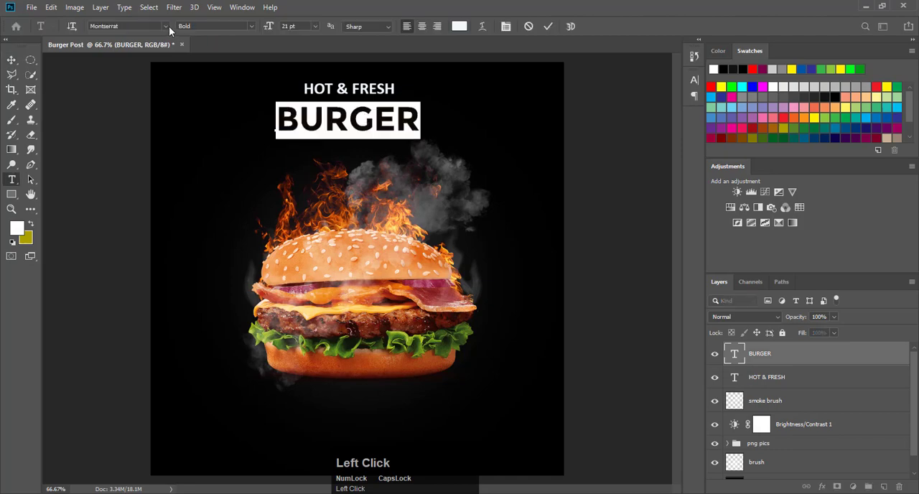
left_click(165, 26)
scroll(175, 79, "up", 15)
left_click(144, 92)
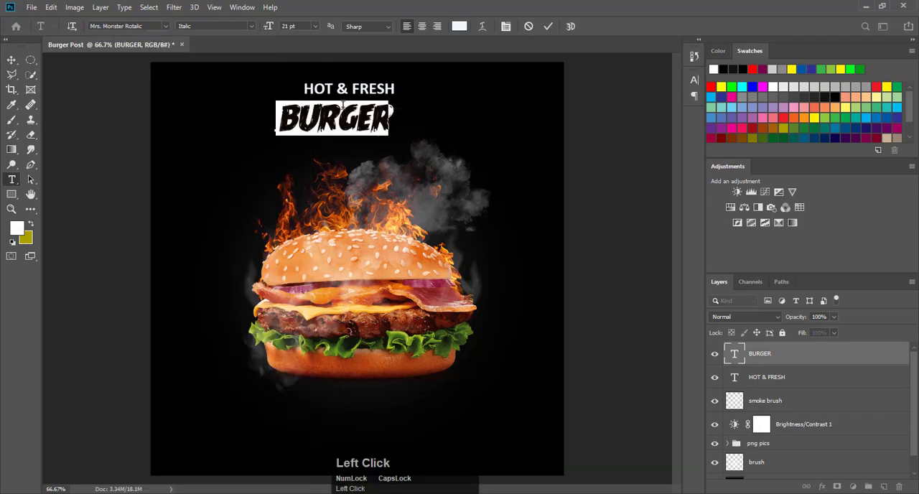
left_click(166, 26)
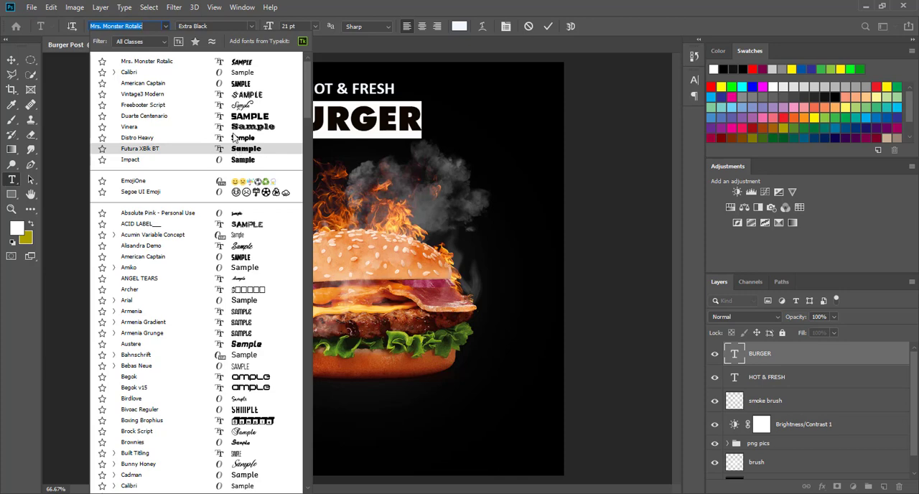
left_click_drag(307, 85, 308, 281)
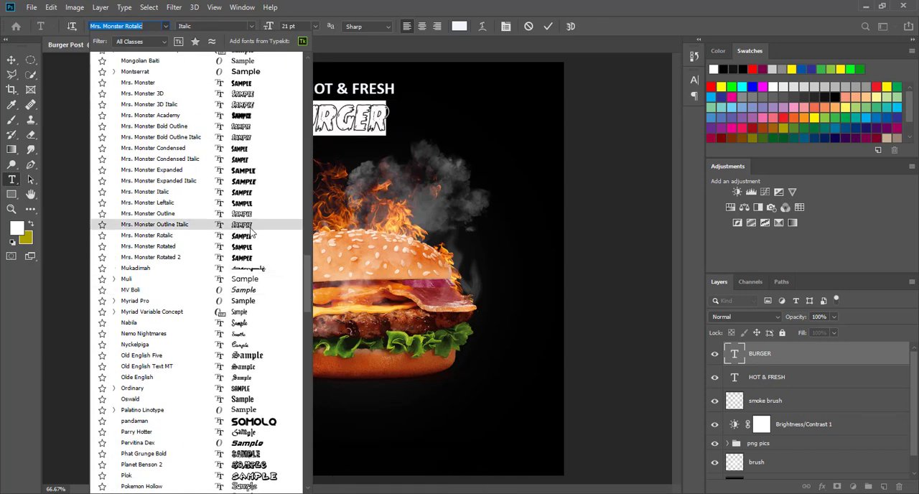
left_click(250, 226)
left_click(547, 26)
key("v")
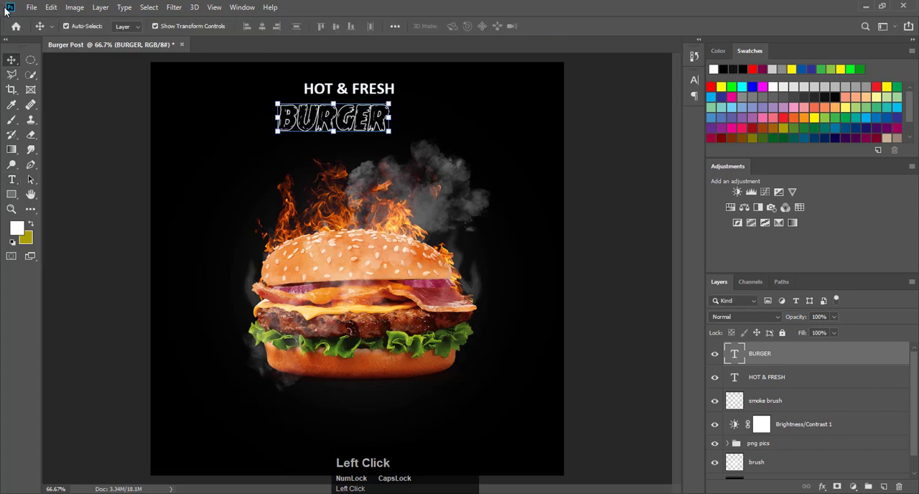
Step: Scale the BURGER text to about 140.08% and place it at about X 540 px, Y 146.76 px
left_click_drag(397, 133, 468, 160)
left_click_drag(437, 134, 416, 119)
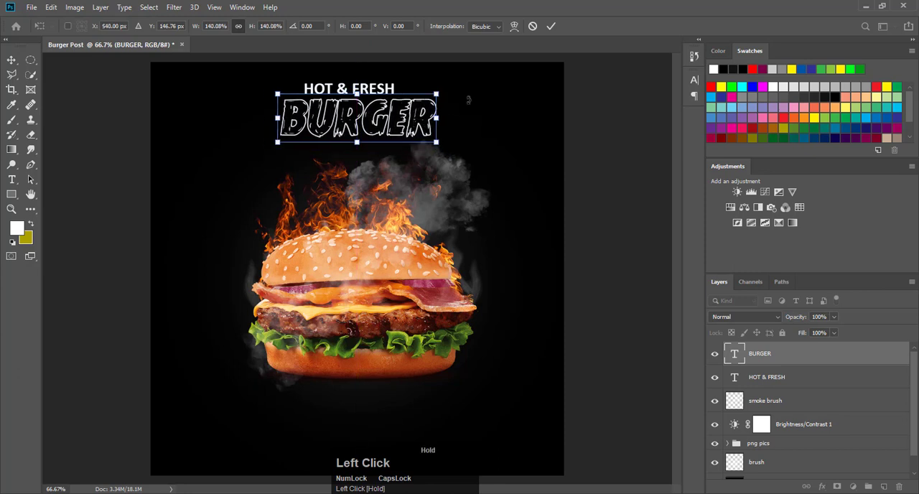
left_click(550, 26)
left_click(590, 120)
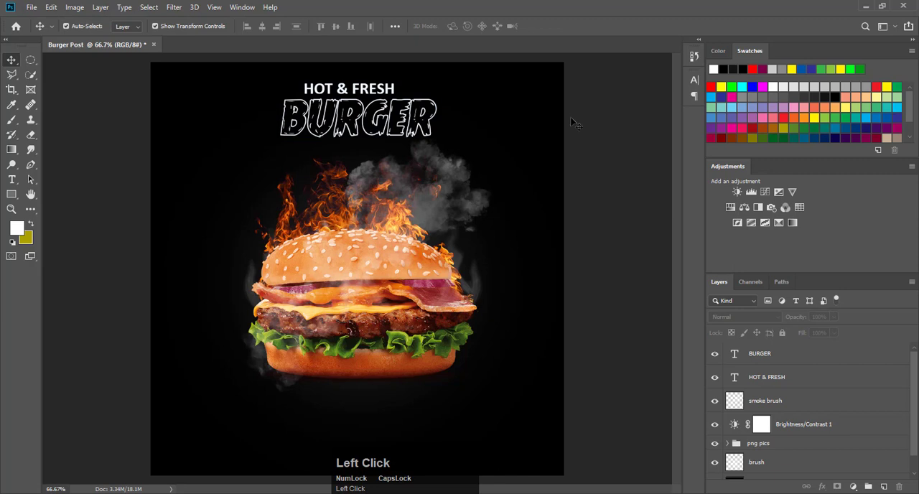
Step: Move HOT & FRESH slightly up and right to sit above BURGER, and shift BURGER slightly left to align them
left_click_drag(368, 88, 385, 85)
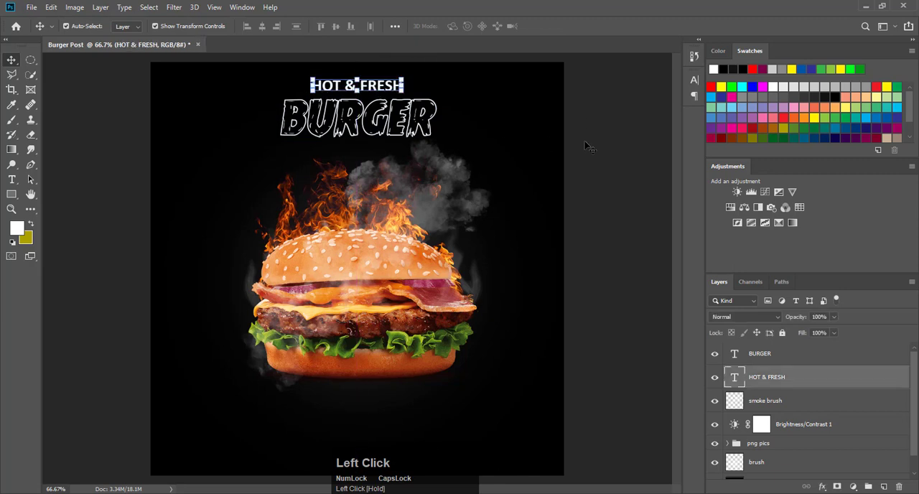
left_click(590, 145)
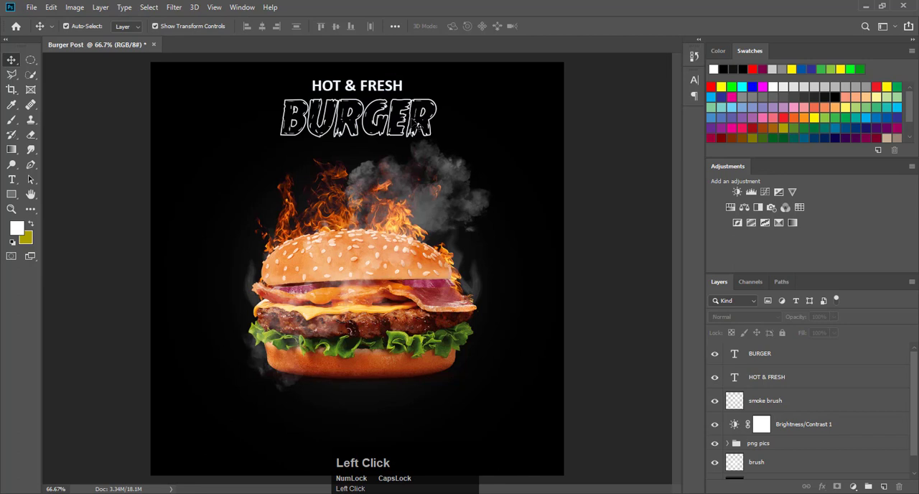
left_click_drag(414, 120, 409, 119)
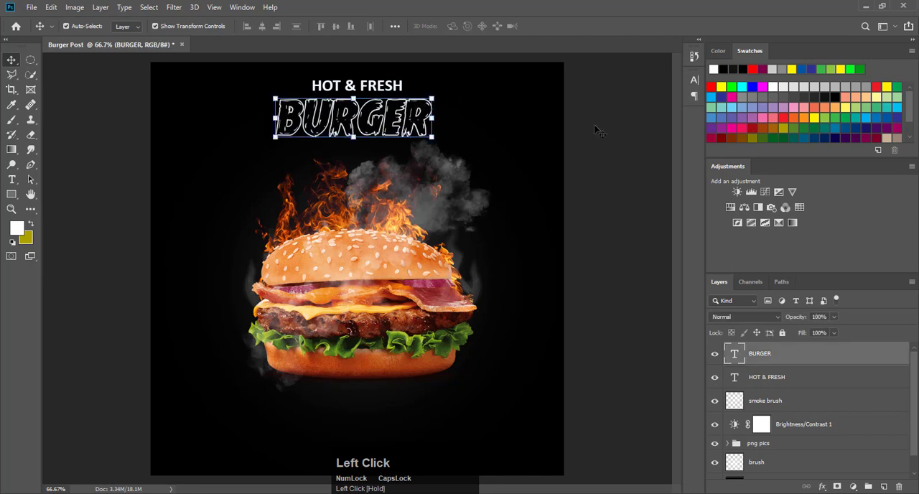
left_click(595, 128)
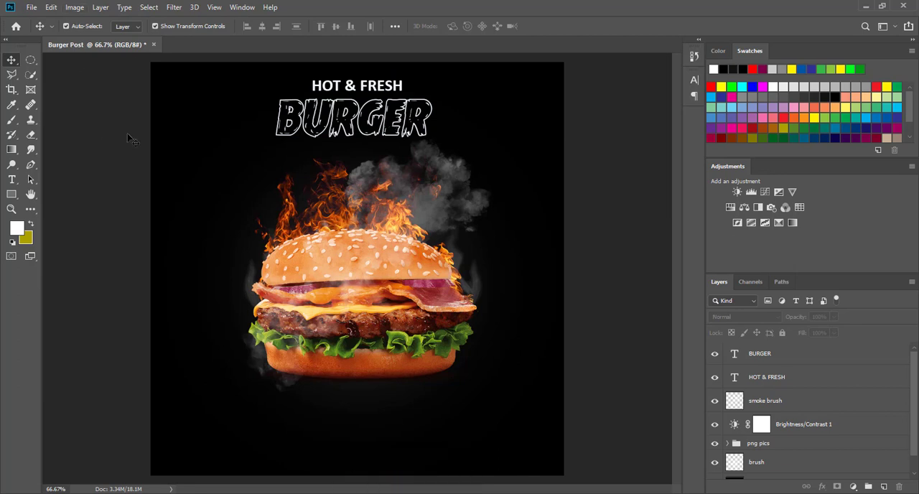
Step: Start a new text layer below the burger and set its font to Calibri Regular
left_click(12, 180)
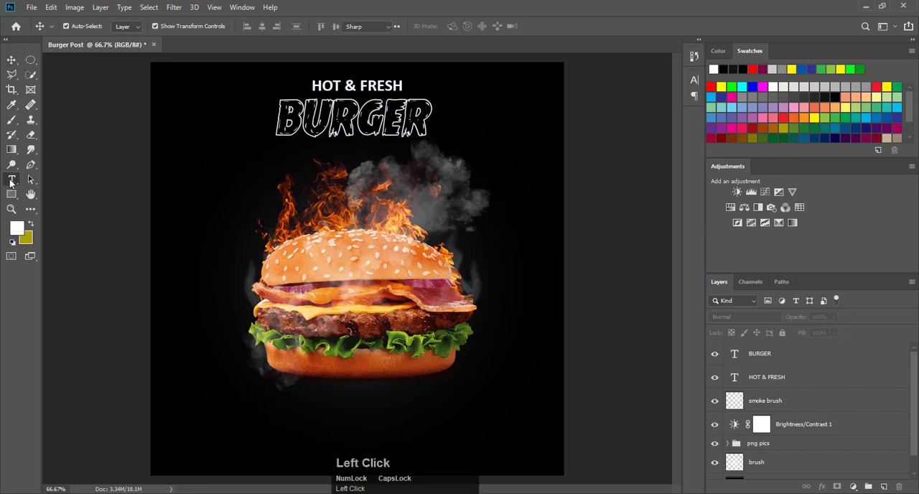
left_click(226, 434)
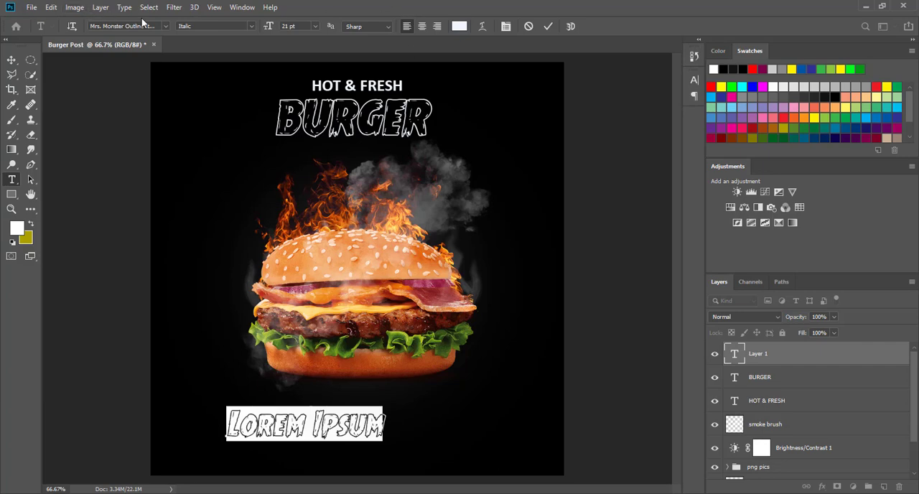
left_click(167, 26)
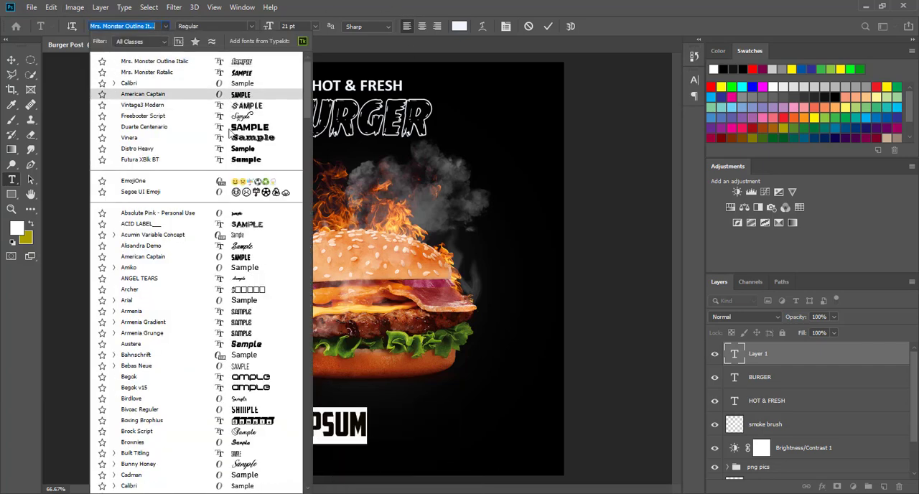
left_click(220, 84)
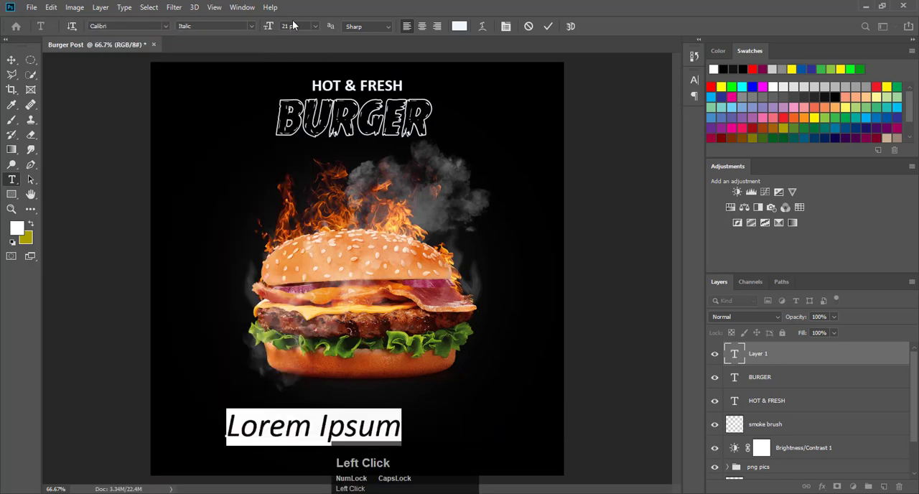
left_click(250, 26)
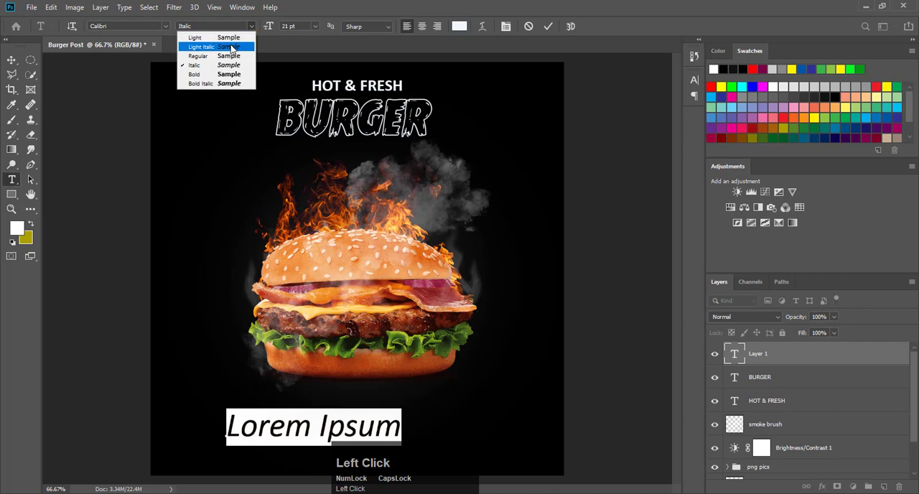
left_click(227, 55)
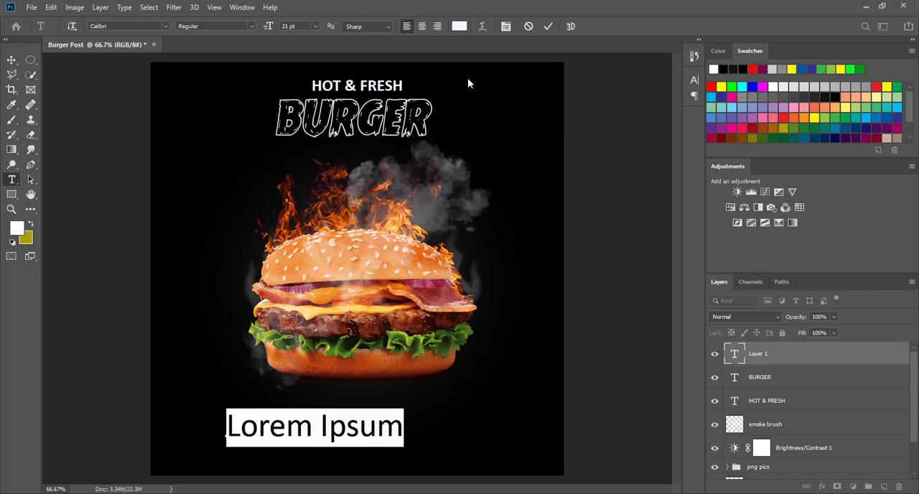
Step: Replace the placeholder text with the contact phone number
key("BackSpace")
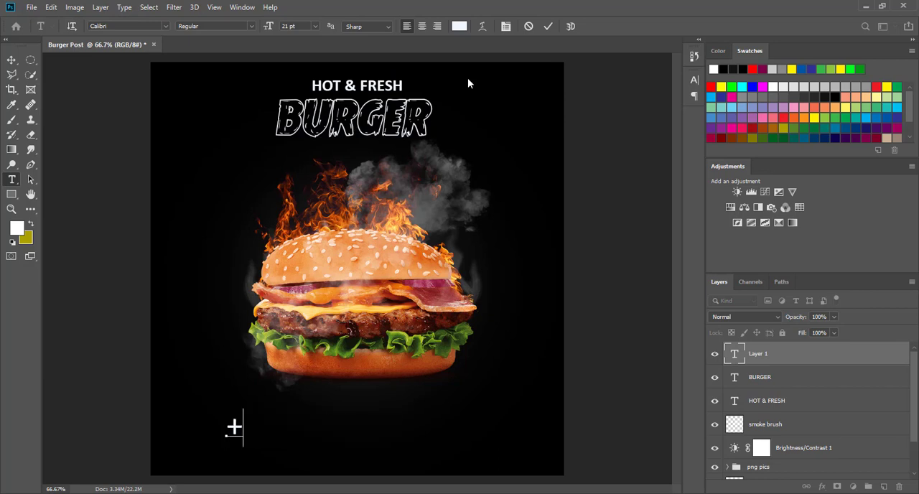
type("+123 ")
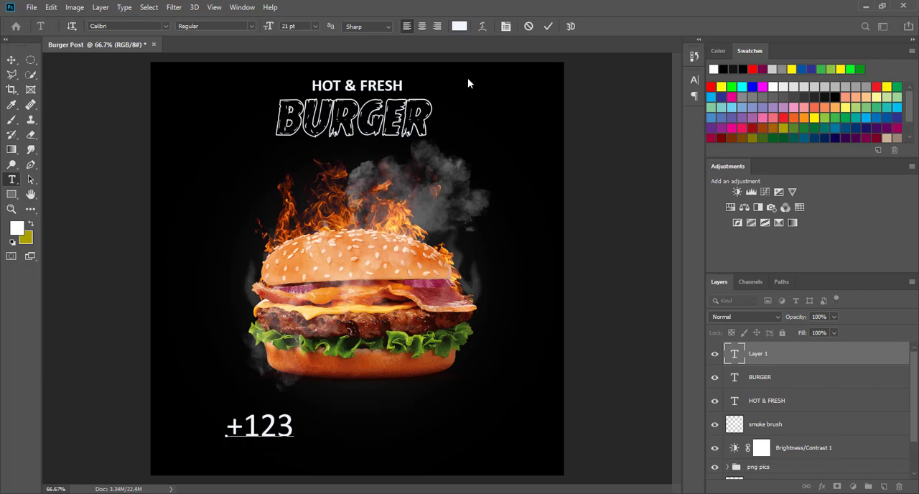
type("4")
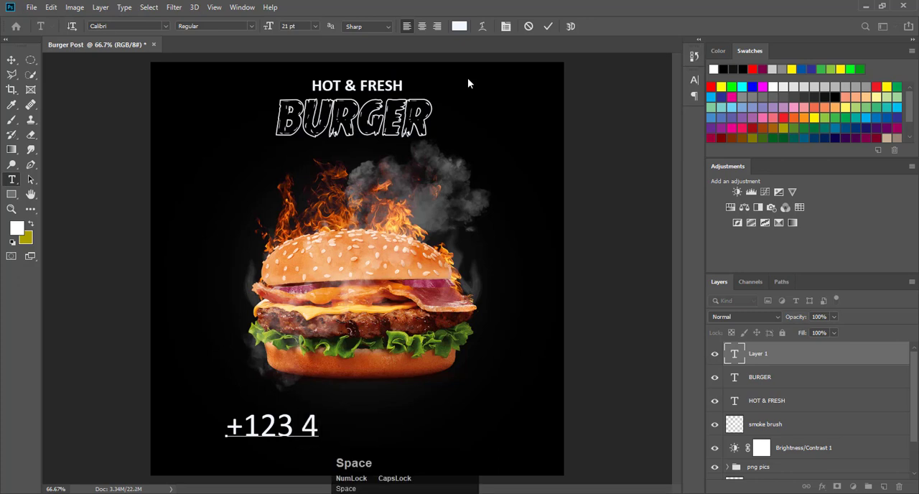
type("56 78 ")
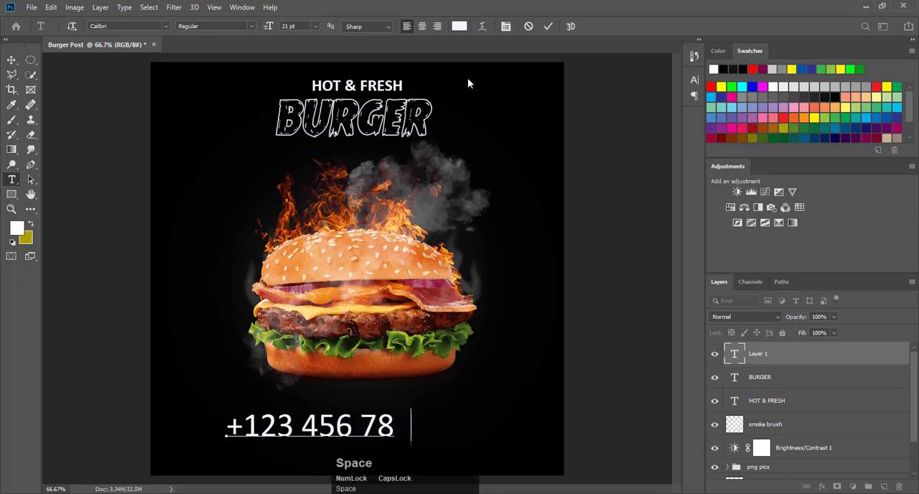
type("9")
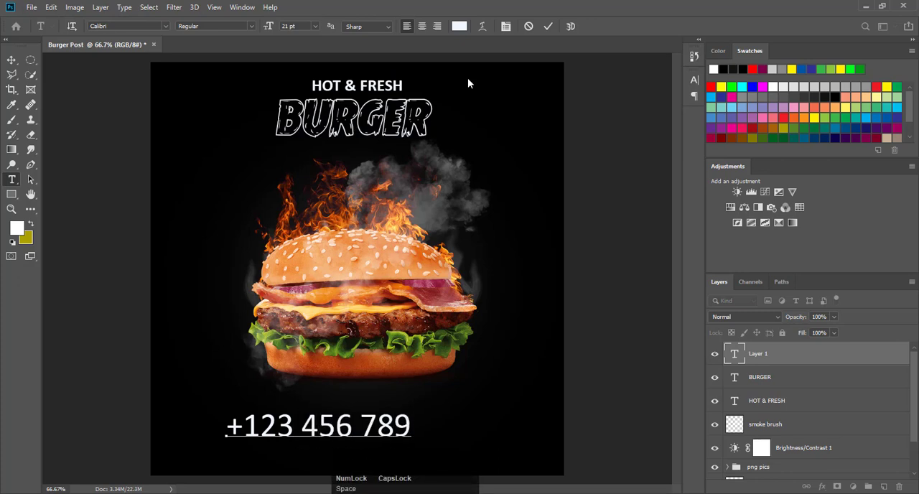
left_click(548, 26)
Step: Scale the phone number down to about half its size and place it in the post's lower-left corner
left_click(10, 59)
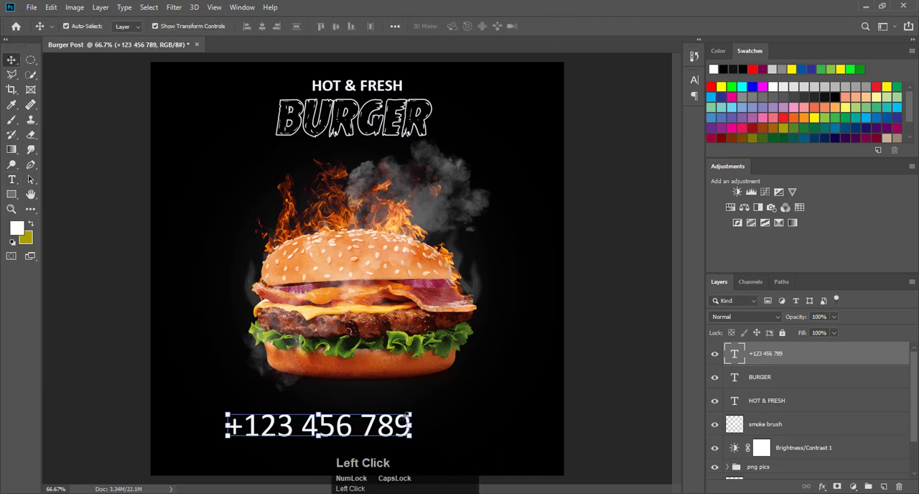
left_click_drag(411, 416, 256, 464)
left_click(123, 267)
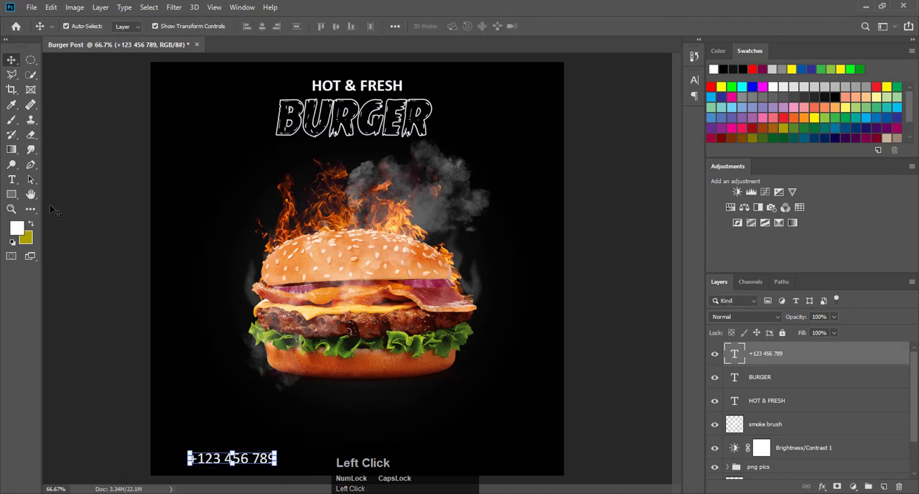
Step: Start another Calibri Regular 21 pt text layer in the post's lower-right area and clear its uppercase text
left_click(12, 179)
left_click(414, 425)
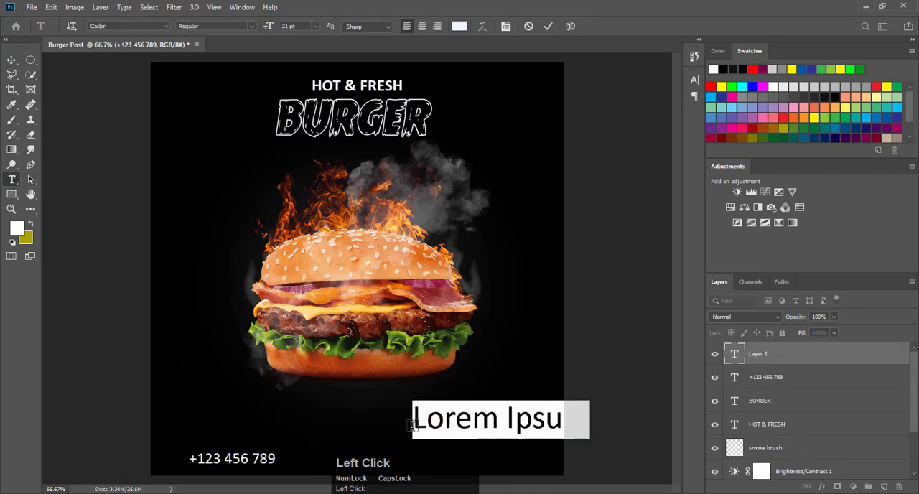
type("WW")
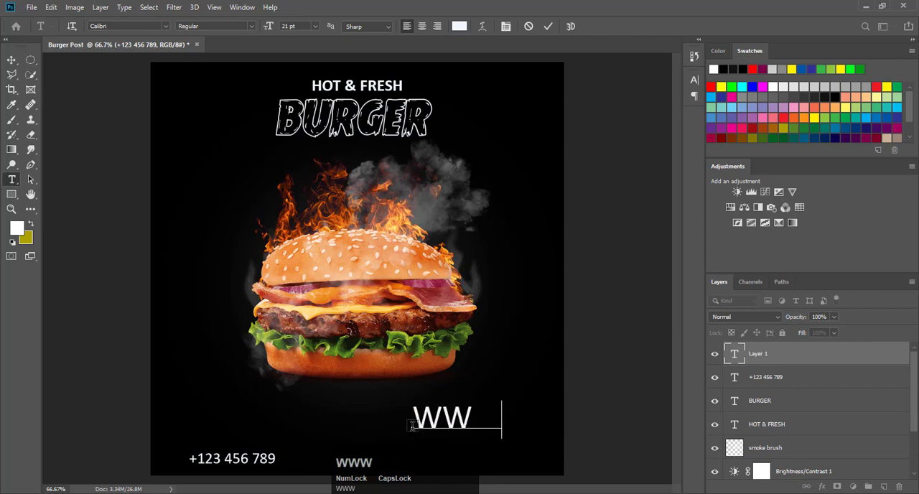
type("W.WE")
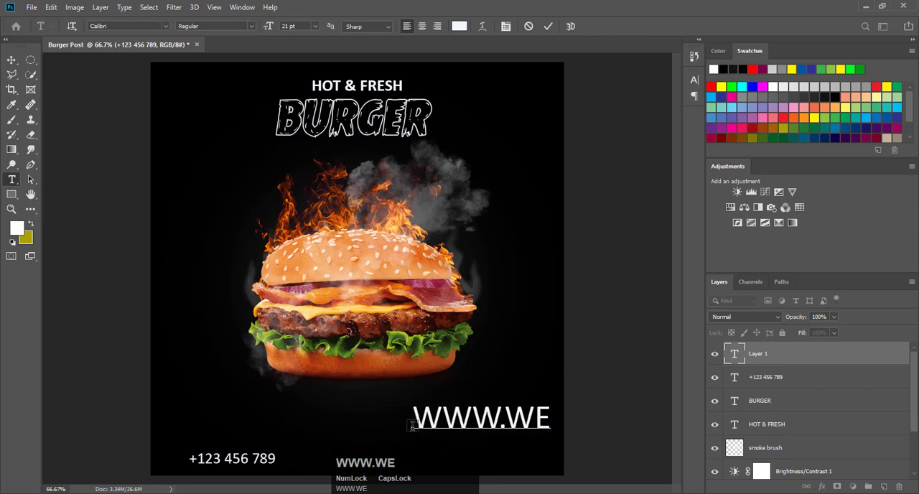
key("BackSpace")
key("BackSpace")
key("Caps_Lock")
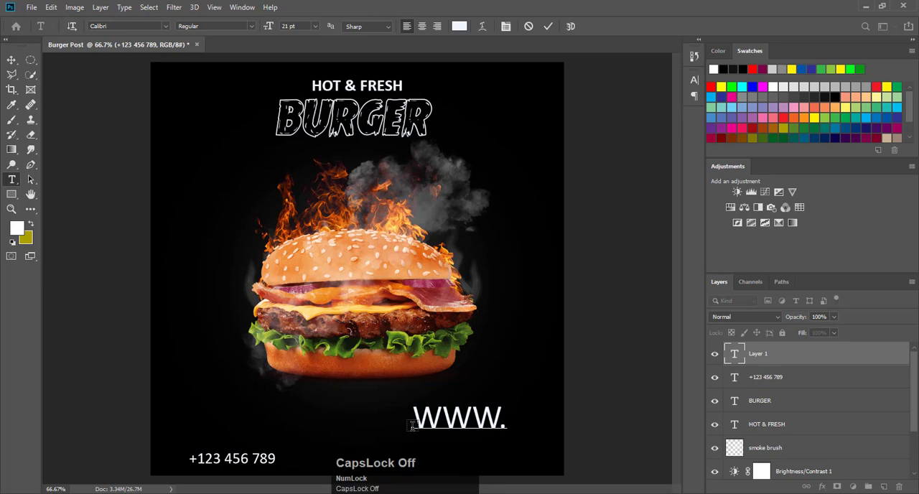
key("BackSpace")
key("BackSpace")
key("BackSpace")
key("BackSpace")
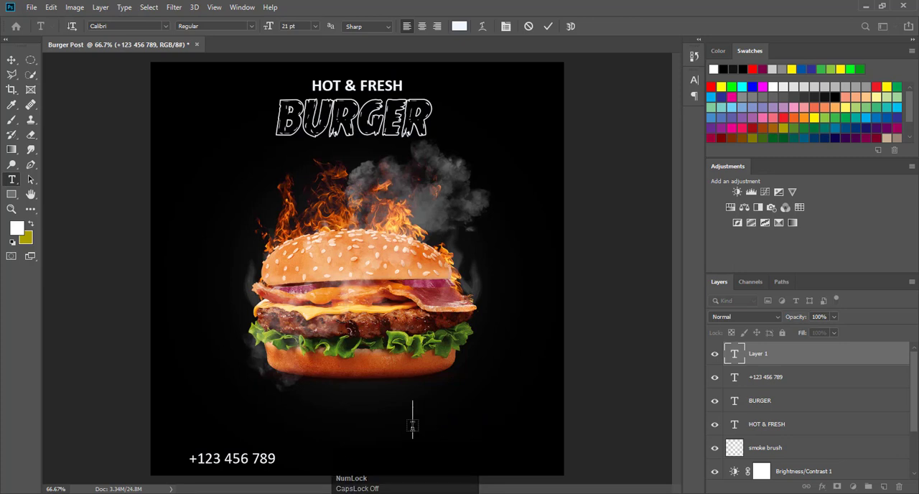
type("WWW.c")
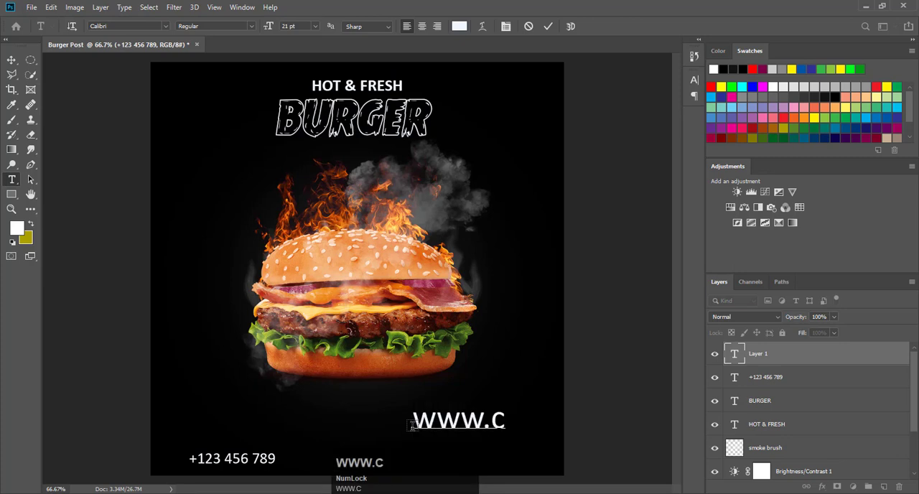
key("BackSpace")
type("websi")
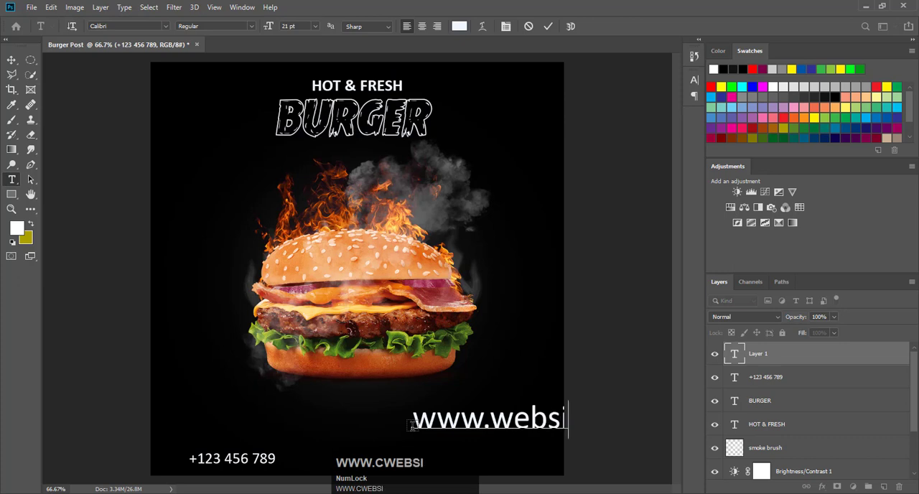
type("te.")
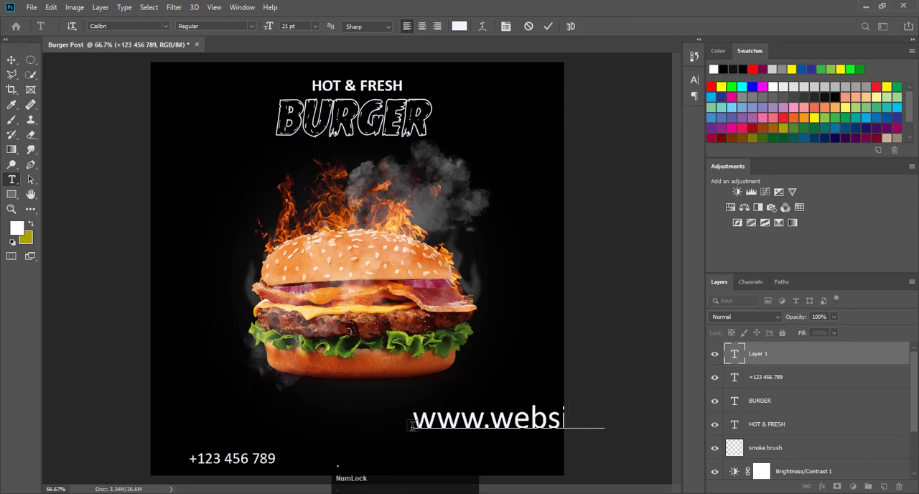
type("com")
left_click(548, 26)
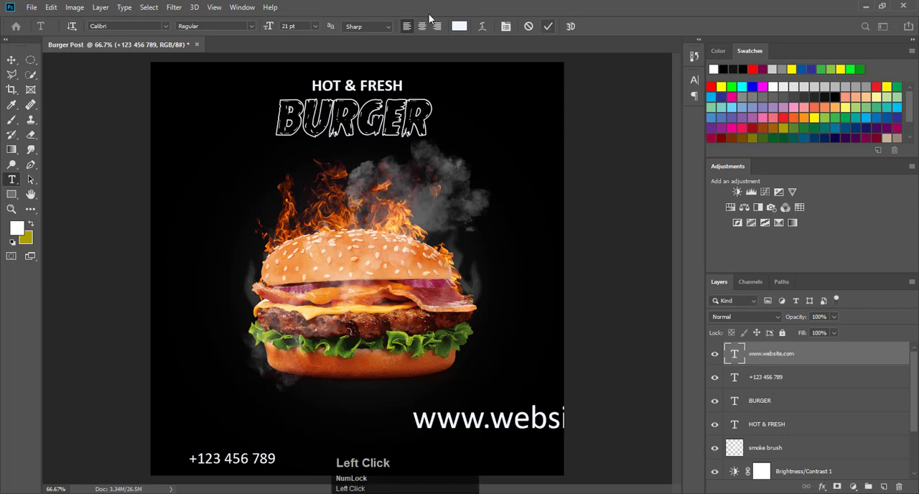
Step: Scale the website address down to about 59% and place it in the post's lower-right area
left_click(13, 61)
left_click_drag(516, 425, 406, 429)
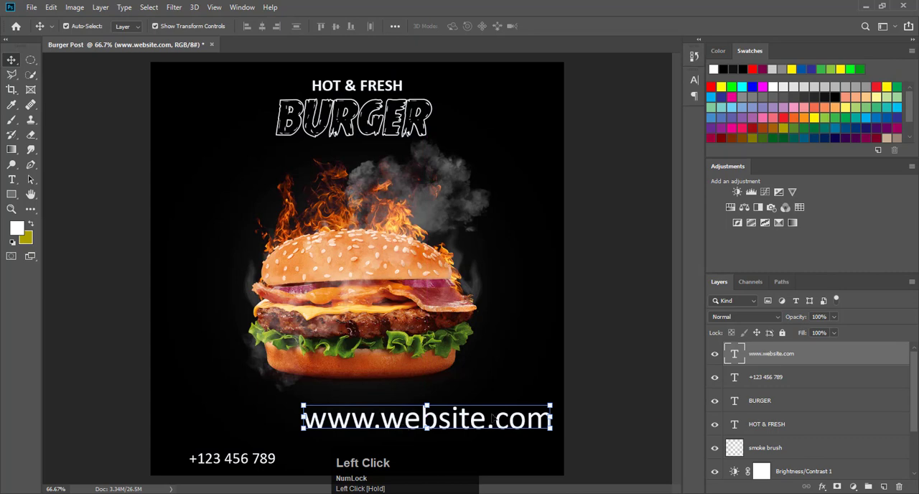
scroll(515, 431, "up", 3)
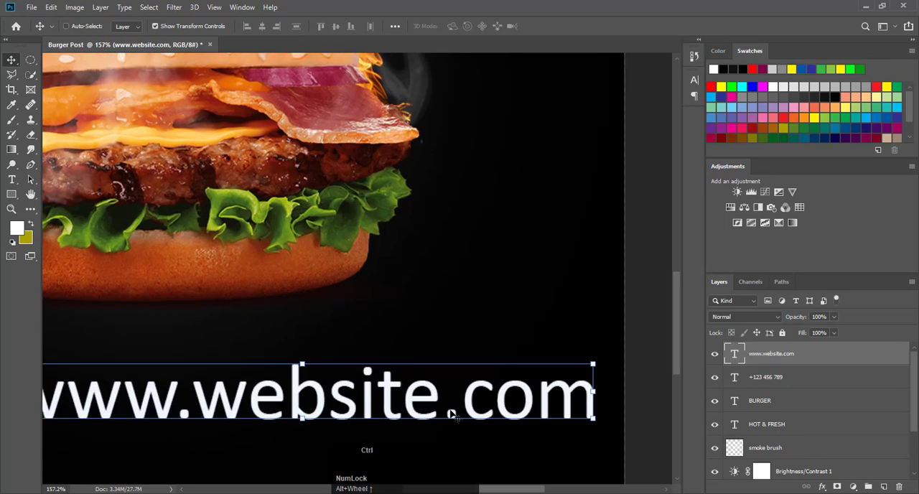
scroll(455, 415, "up", 1)
left_click_drag(668, 364, 586, 399)
left_click_drag(668, 357, 639, 390)
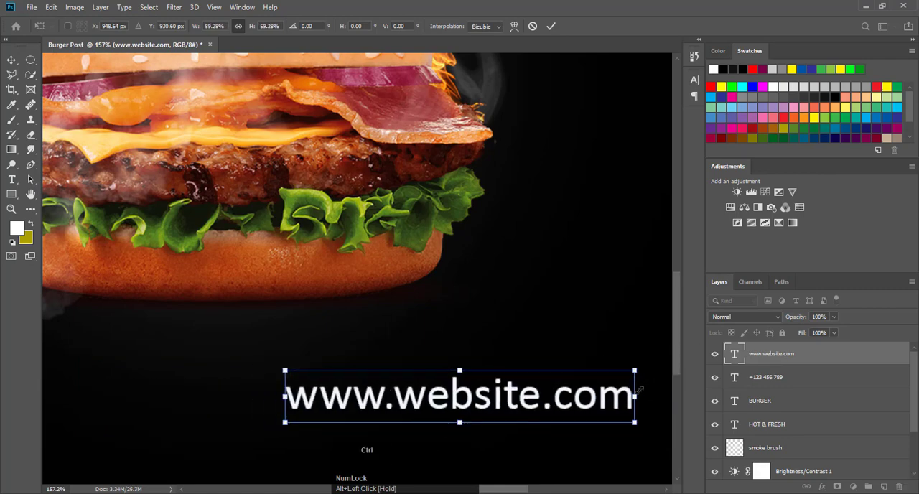
scroll(639, 390, "down", 4)
left_click_drag(428, 424, 398, 456)
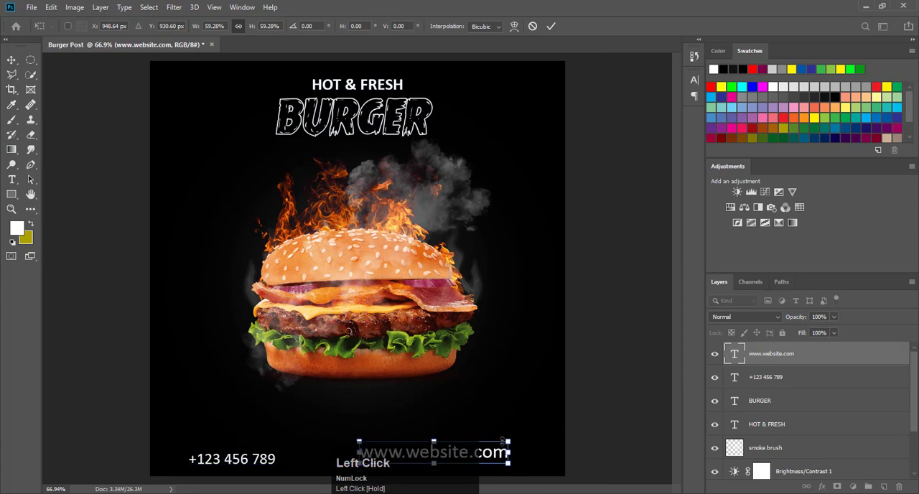
Step: Set the contact phone number's font size to 9 pt
left_click(251, 460)
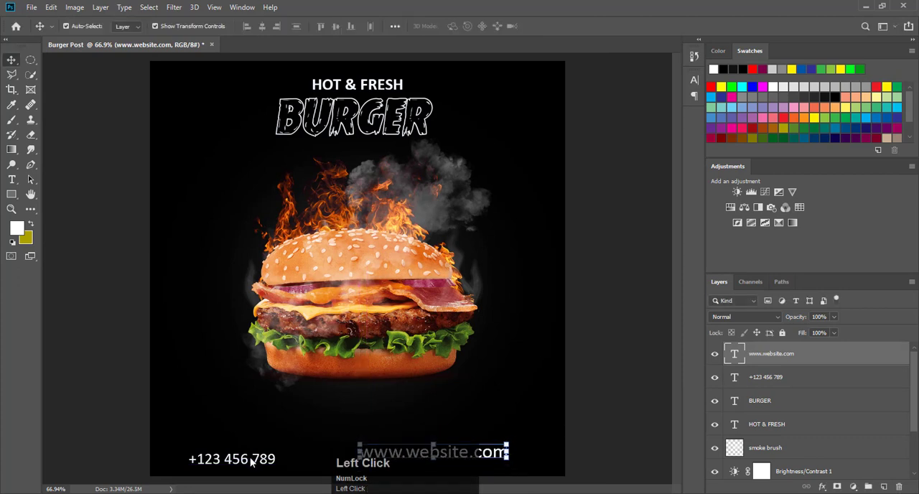
double_click(250, 458)
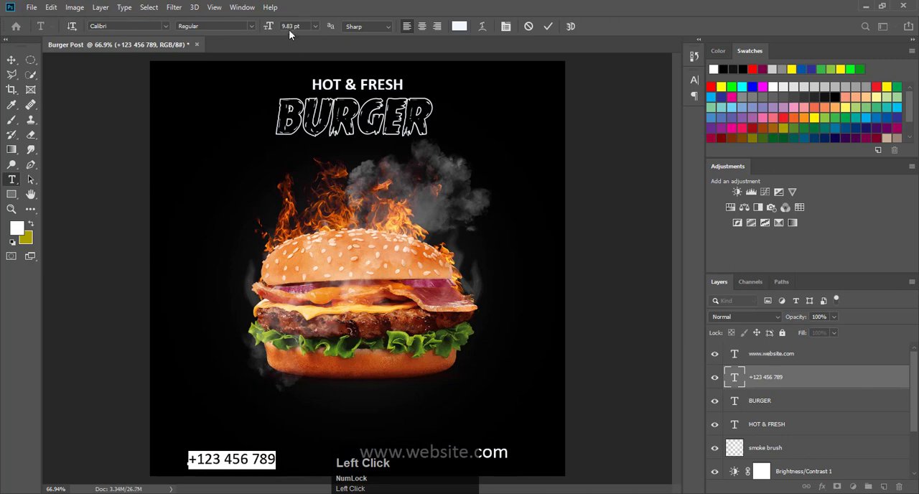
left_click(271, 29)
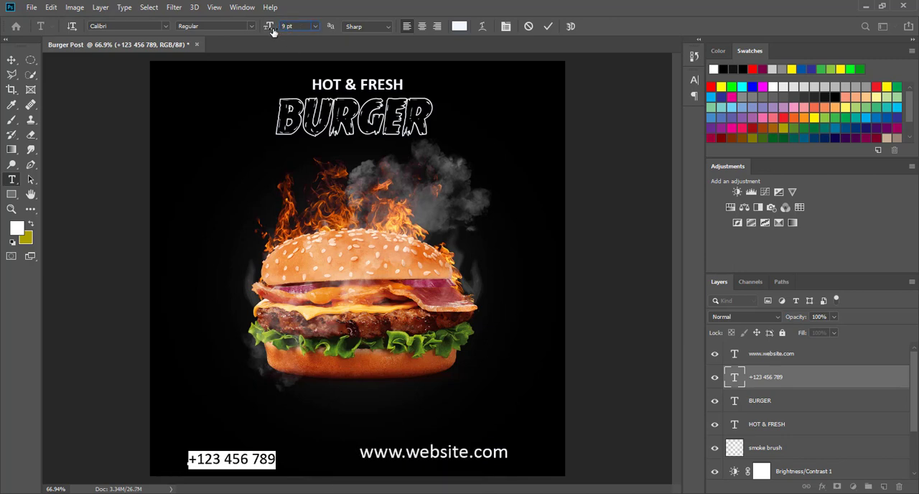
type("9")
key("Return")
left_click(442, 454)
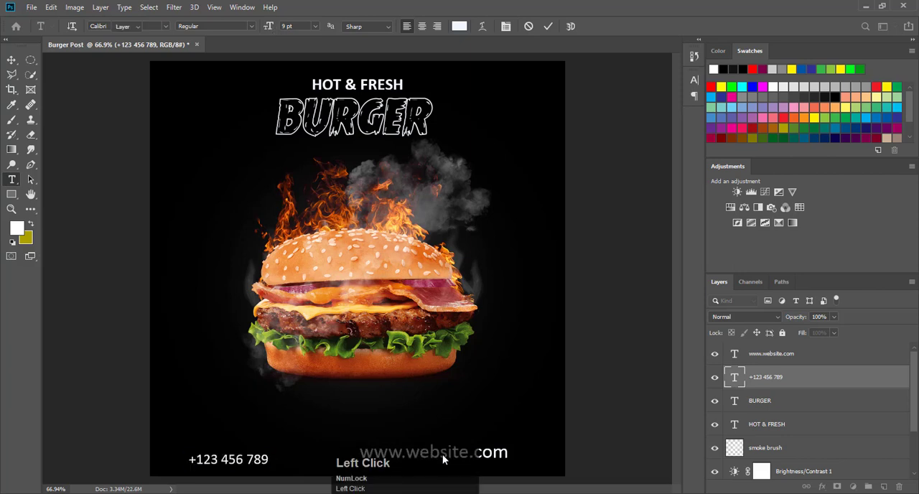
left_click(497, 457)
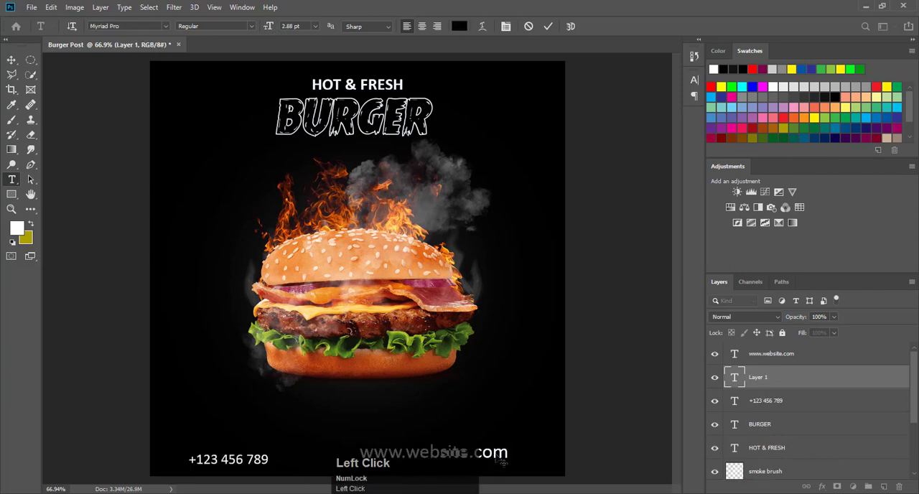
left_click(787, 363)
key("v")
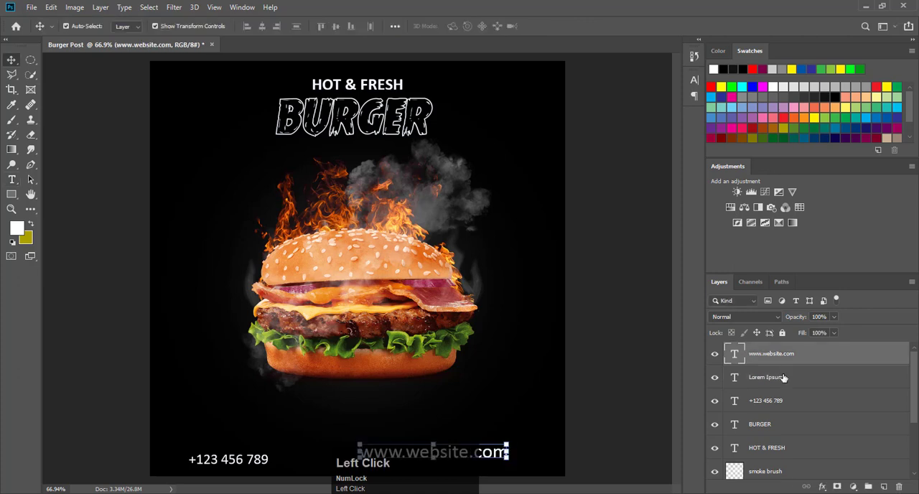
left_click(783, 377)
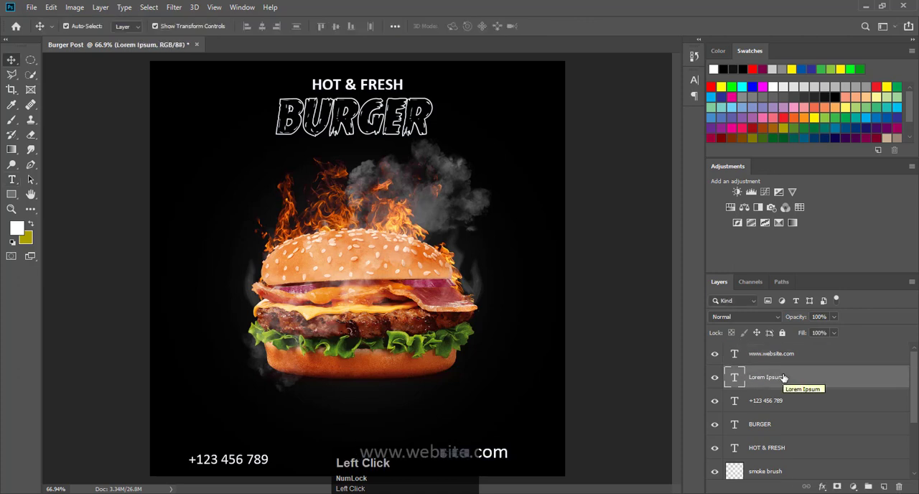
key("Delete")
left_click(777, 354)
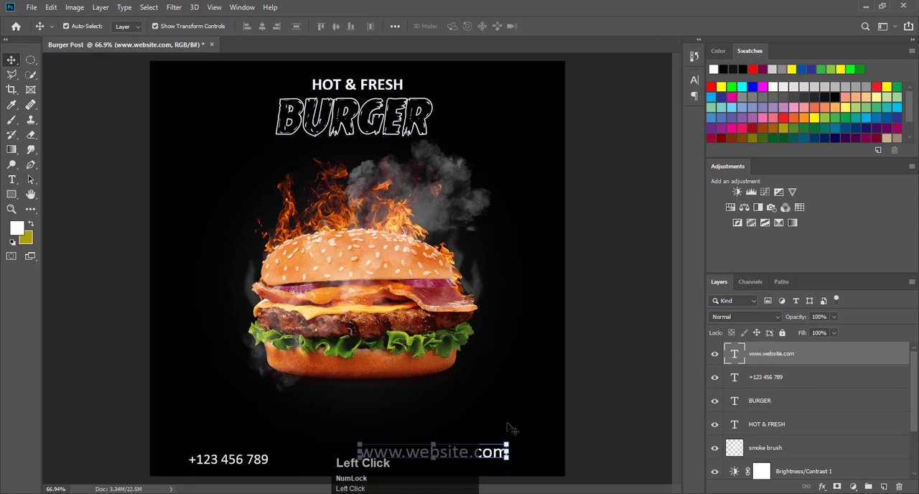
double_click(499, 453)
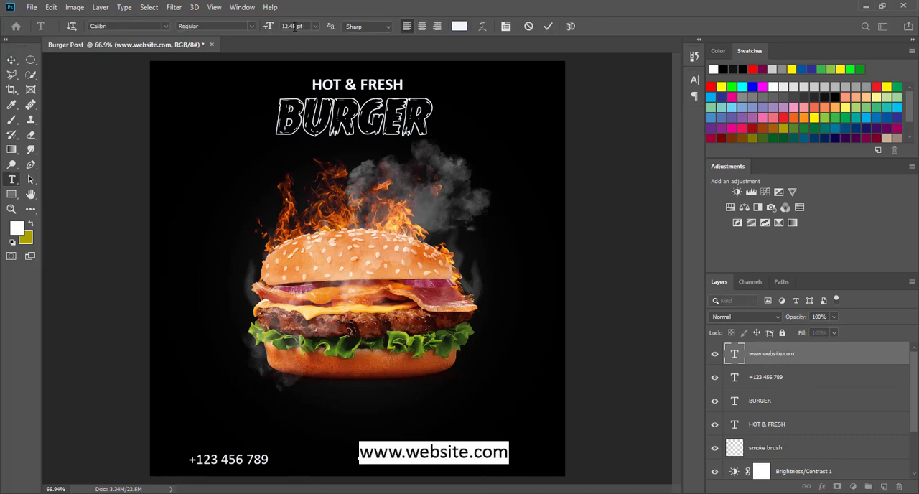
left_click(272, 27)
key("Return")
left_click(549, 26)
key("v")
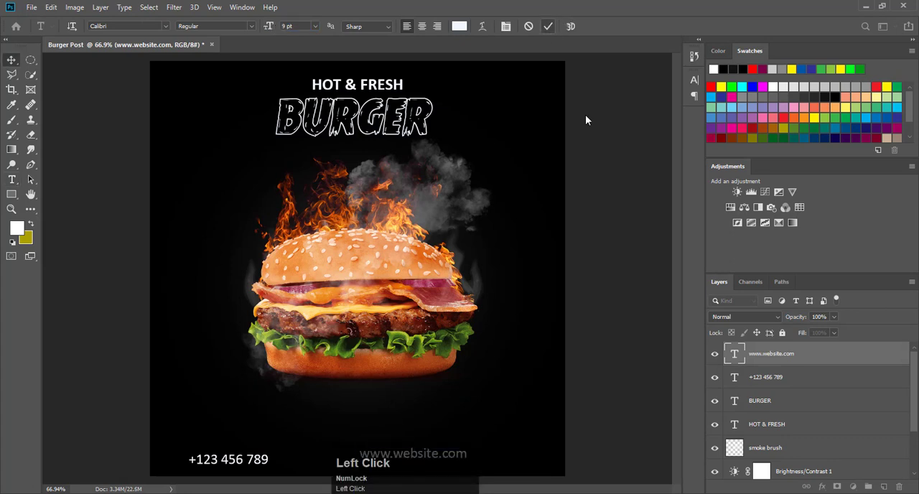
left_click(616, 192)
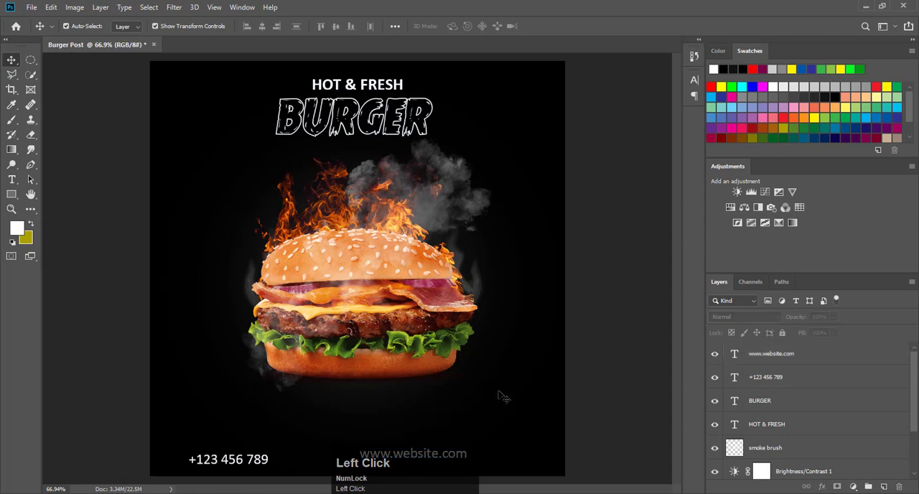
Step: Move the website address right and down to line up with the phone number at the post's lower edge
left_click(456, 460)
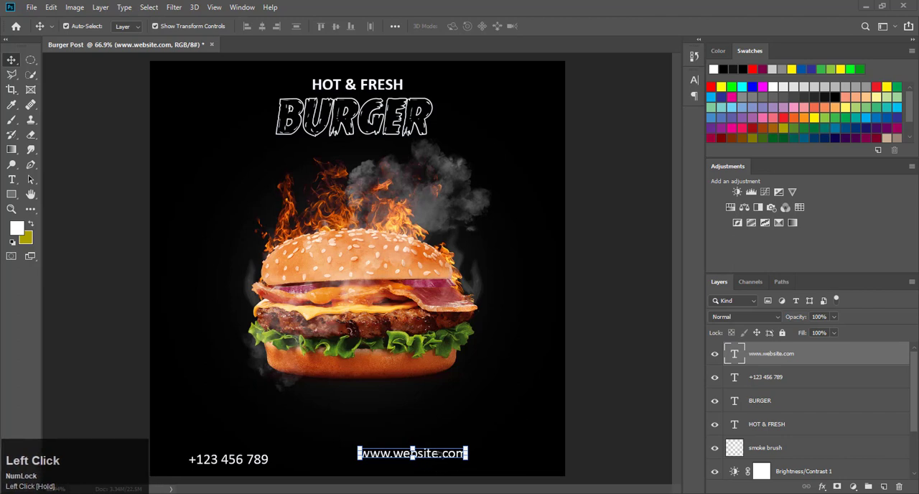
mouse_move(446, 455)
left_mouse_down()
mouse_move(471, 461)
mouse_move(461, 460)
left_mouse_up()
left_click(599, 333)
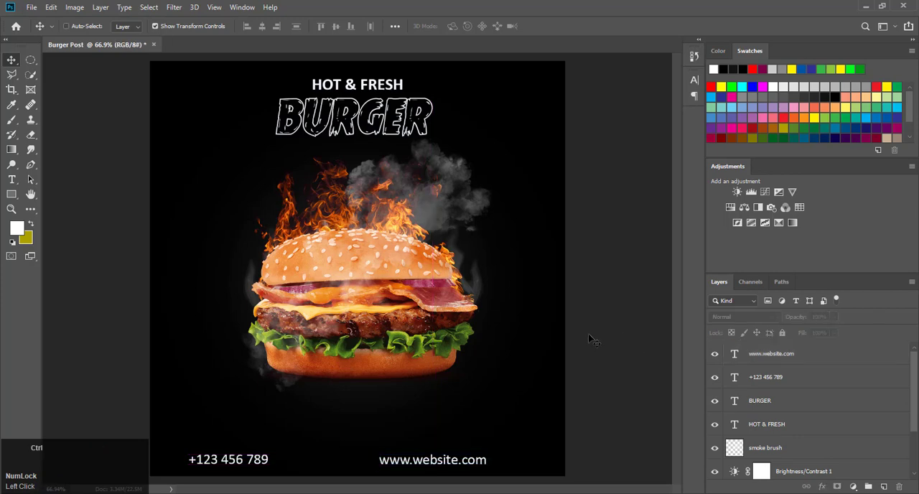
Step: Place the telephone icon from Downloads as an embedded image and scale it to about 6% just below the burger
scroll(588, 334, "up", 2)
scroll(391, 402, "up", 5)
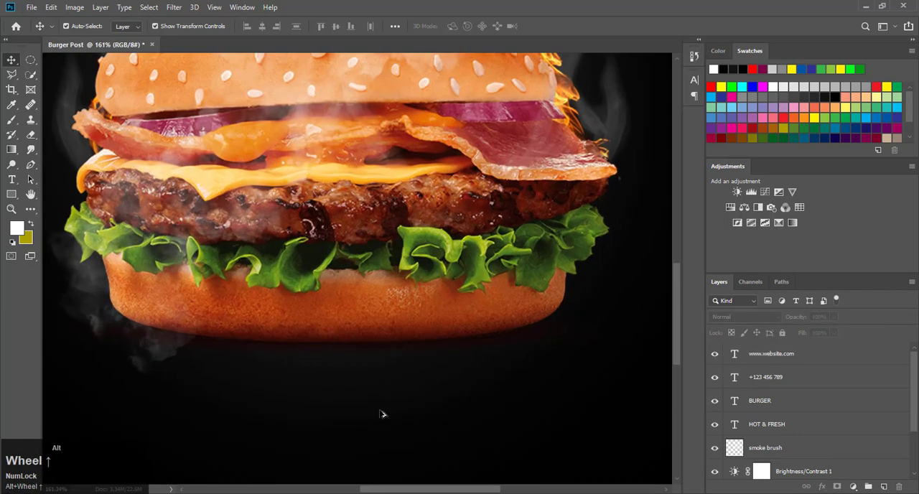
scroll(383, 414, "down", 5)
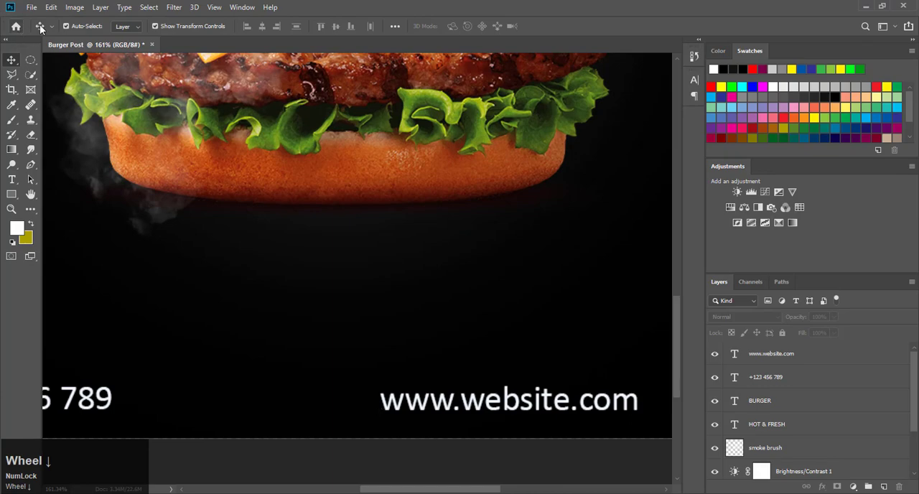
left_click(32, 9)
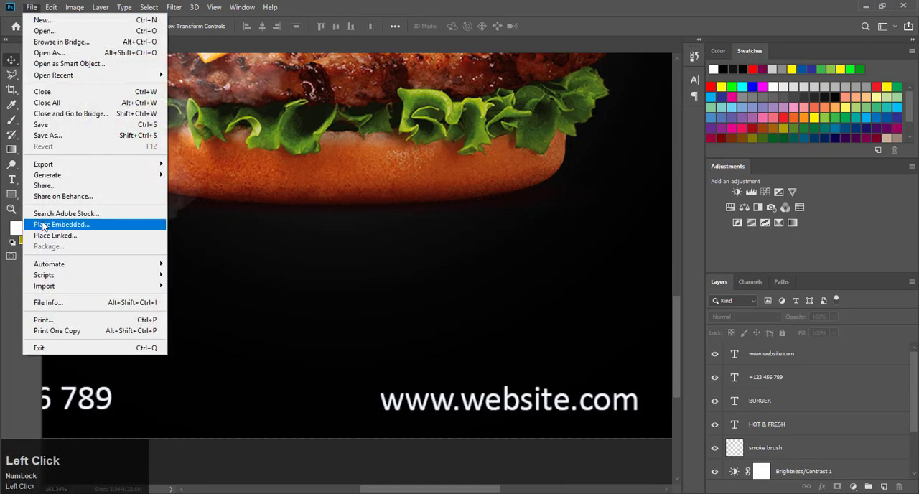
left_click(45, 226)
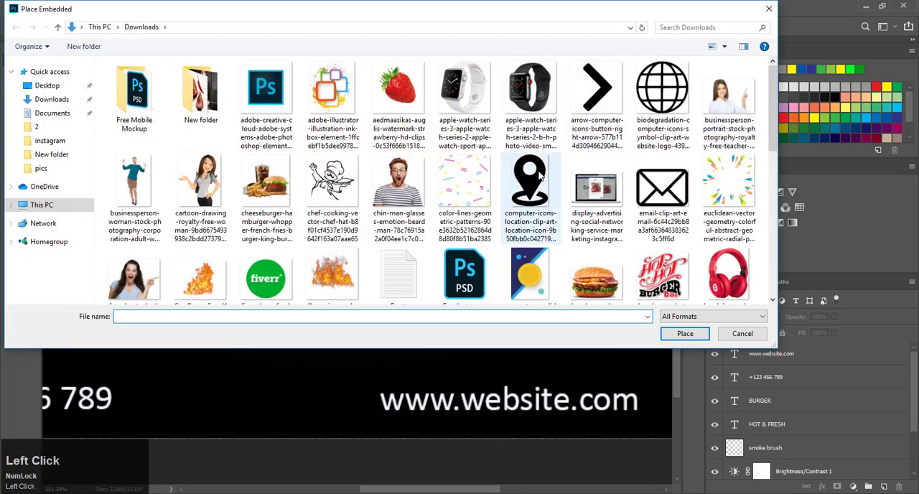
scroll(535, 129, "down", 10)
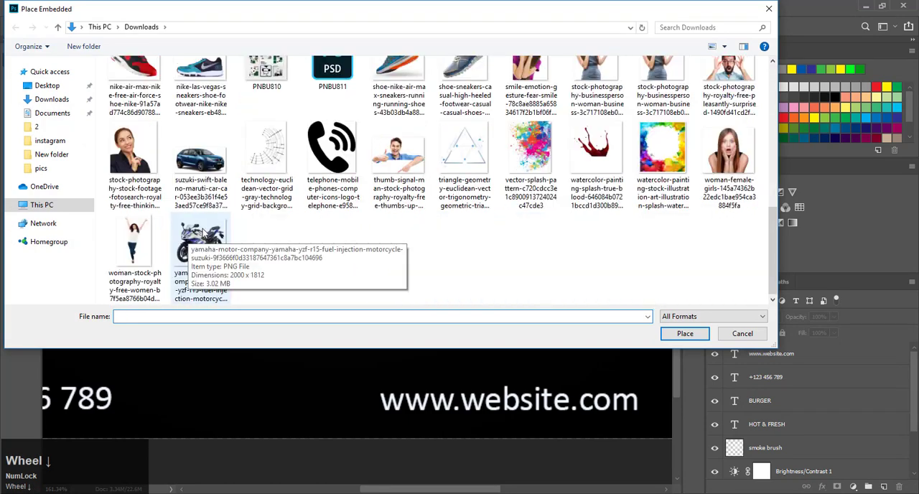
left_click(332, 155)
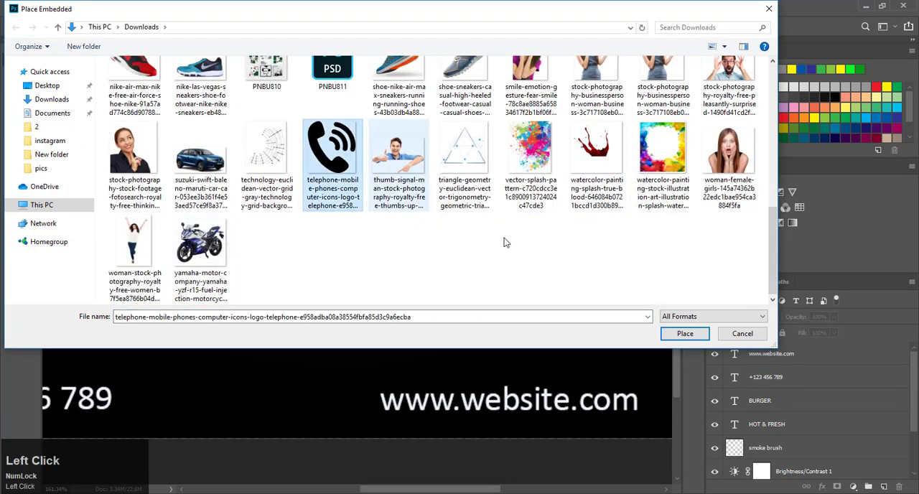
left_click(683, 333)
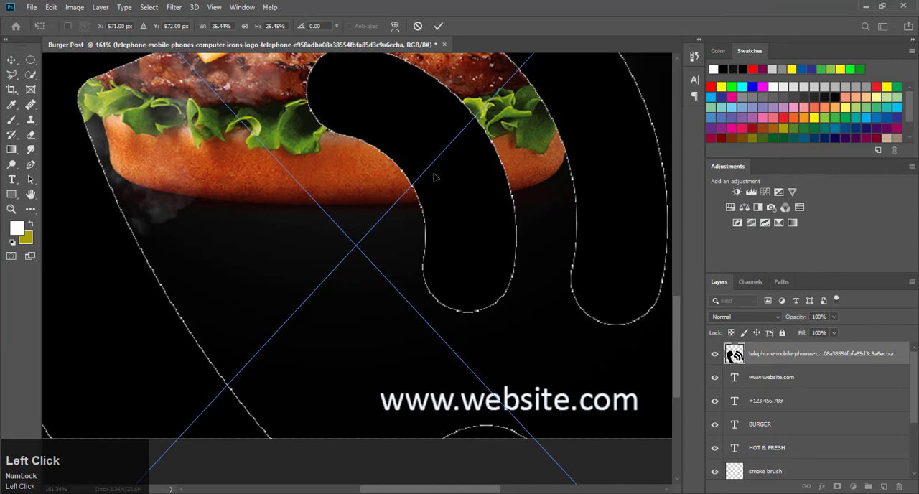
scroll(434, 176, "down", 5)
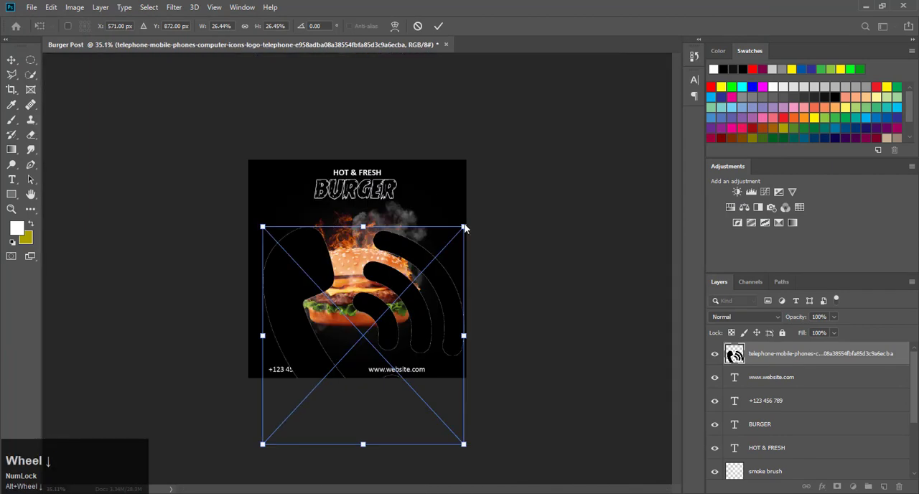
left_click(438, 26)
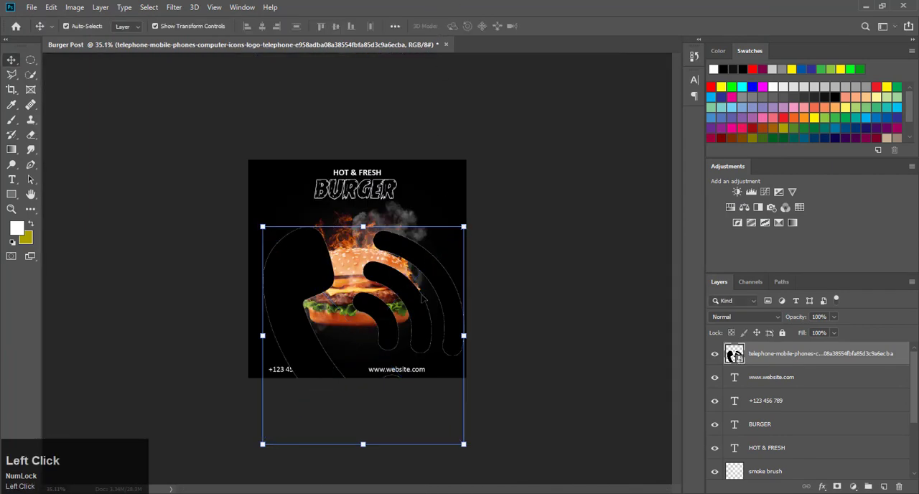
left_click_drag(363, 228, 358, 175)
left_click_drag(460, 175, 332, 351)
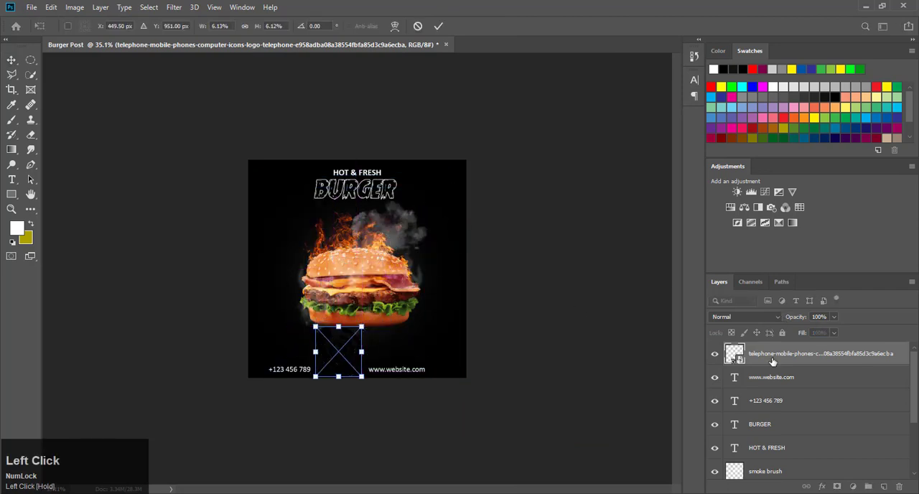
Step: Give the telephone icon a white (ffffff) Color Overlay and move it directly above the phone number
double_click(904, 354)
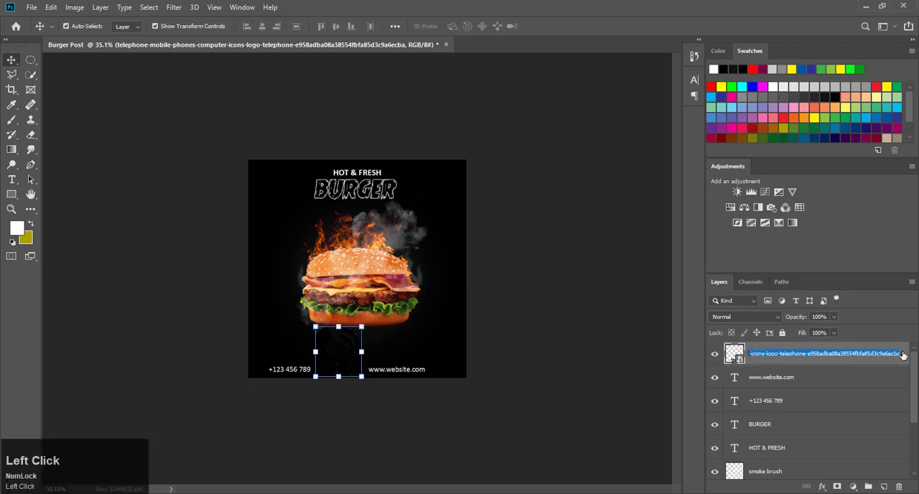
double_click(904, 357)
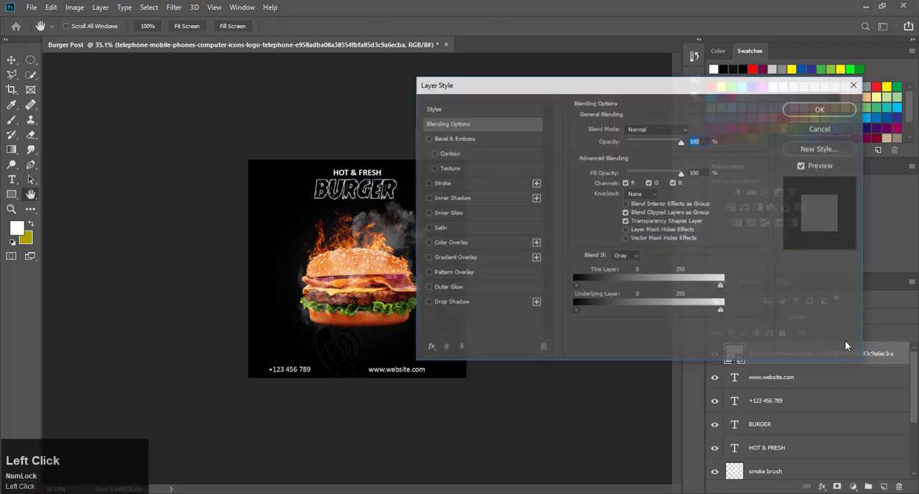
left_click(465, 242)
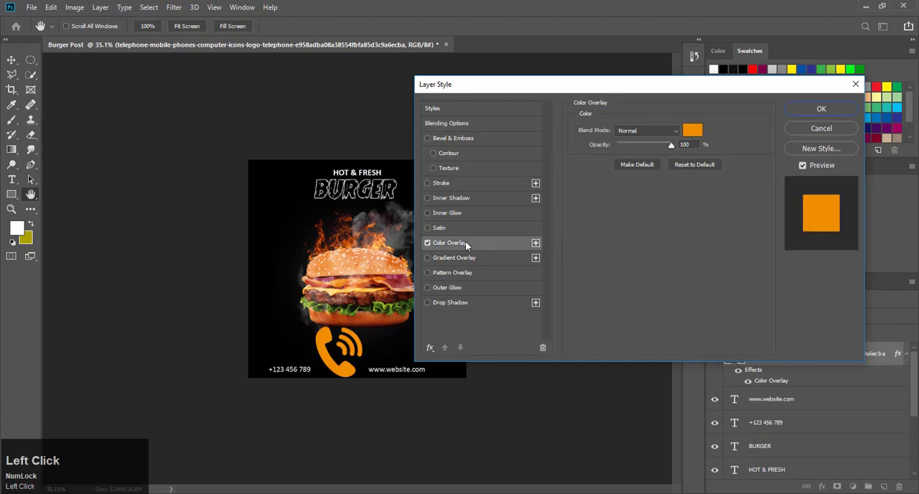
left_click(692, 130)
left_click(495, 149)
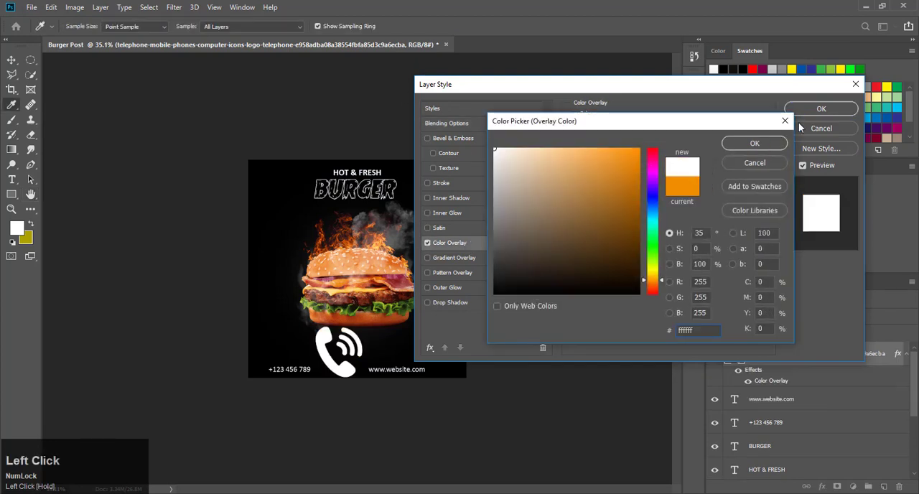
left_click_drag(799, 126, 776, 118)
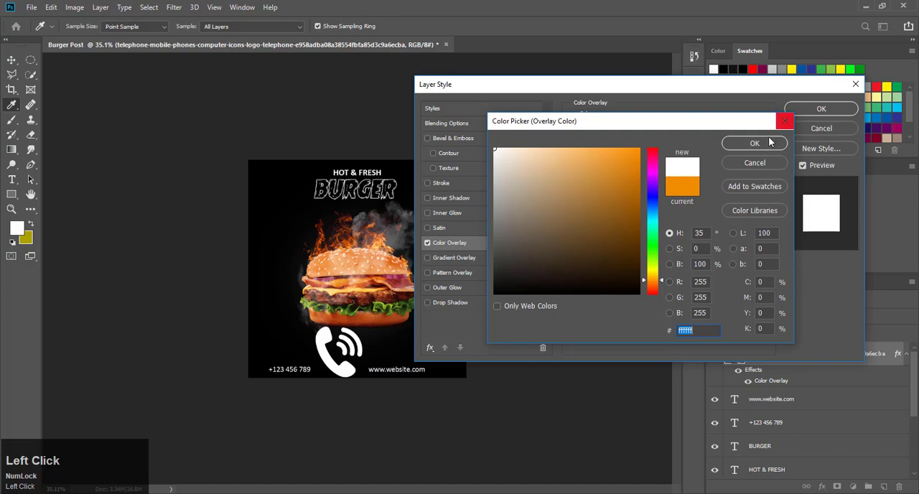
left_click(754, 142)
left_click(821, 108)
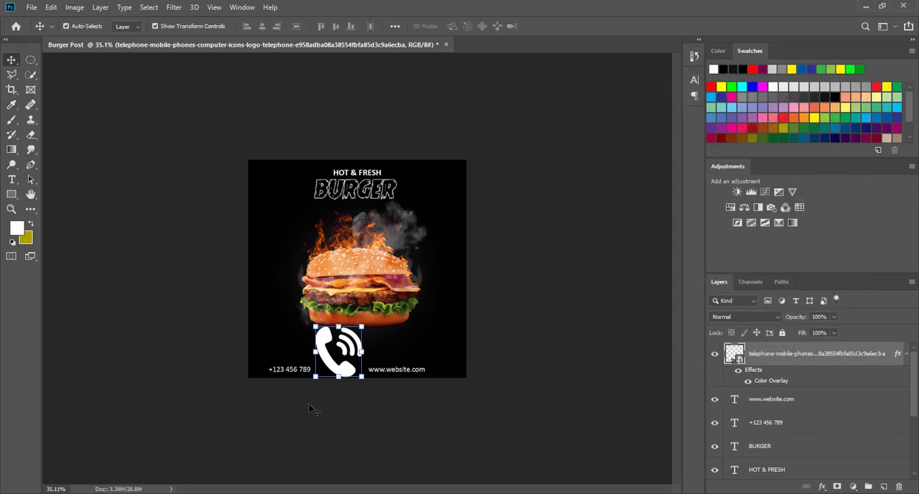
left_click_drag(328, 352, 265, 337)
left_click(578, 313)
Step: Place the black website globe image from Downloads as embedded and scale it to about 11.3% just above the website address
left_click(31, 9)
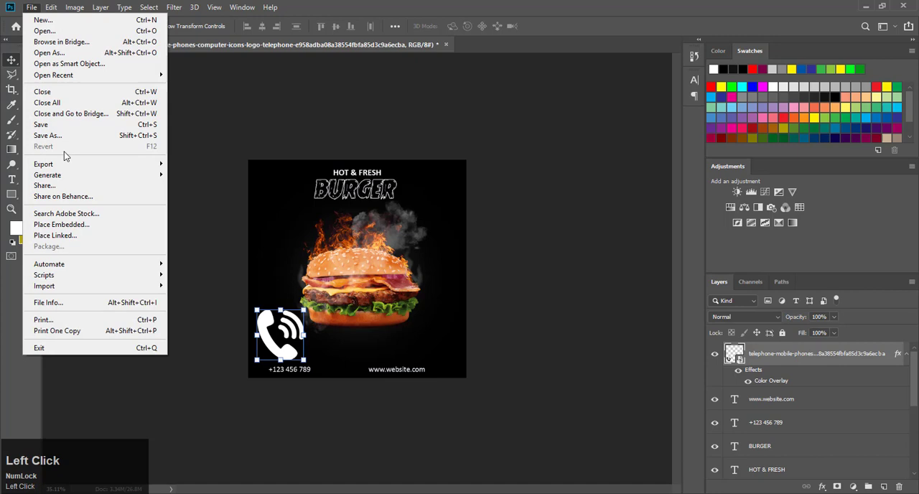
left_click(64, 224)
left_click(661, 104)
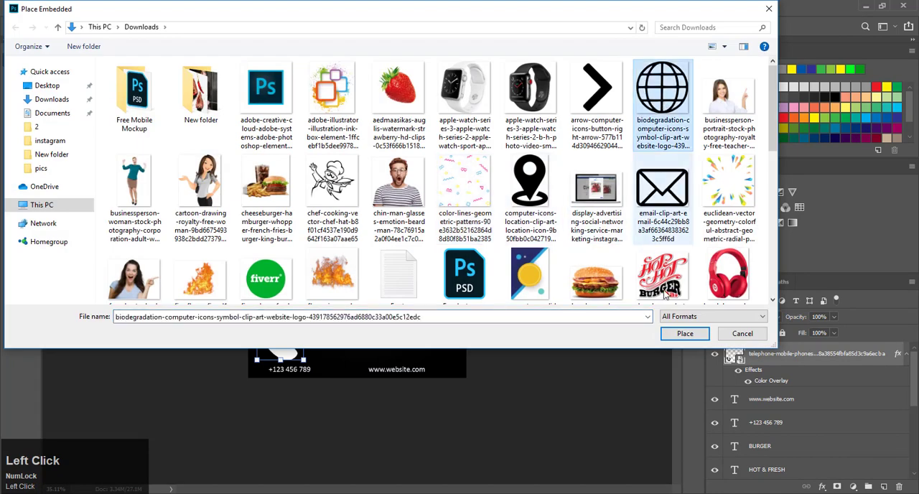
left_click(684, 333)
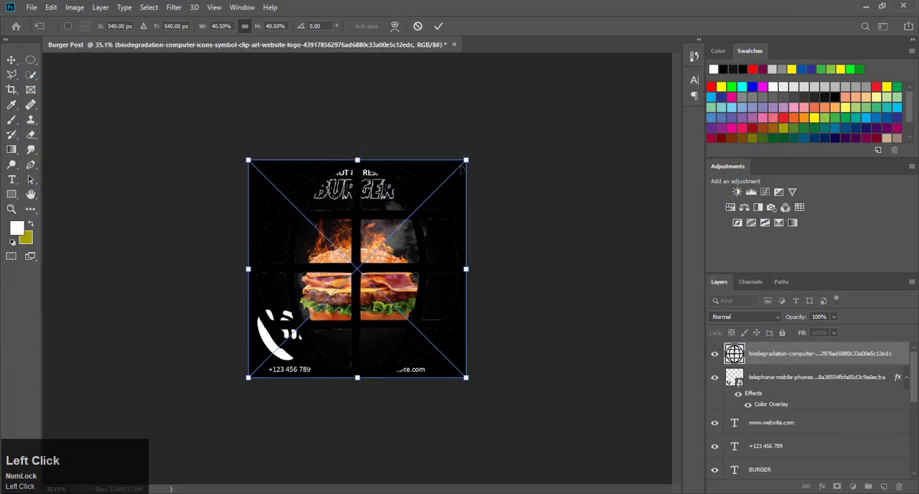
left_click_drag(465, 160, 388, 239)
left_click_drag(375, 286, 417, 346)
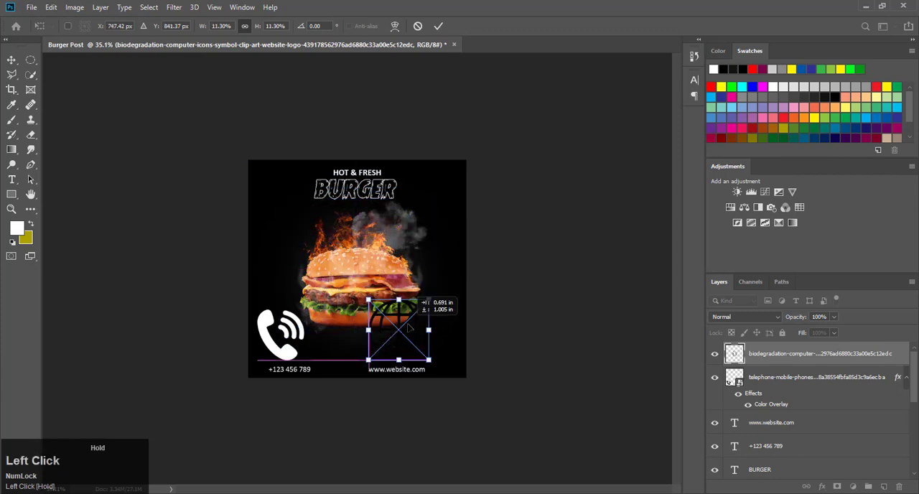
Step: Give the globe icon a white Color Overlay, scale it to about 3.4% and move it directly before the website address
double_click(902, 355)
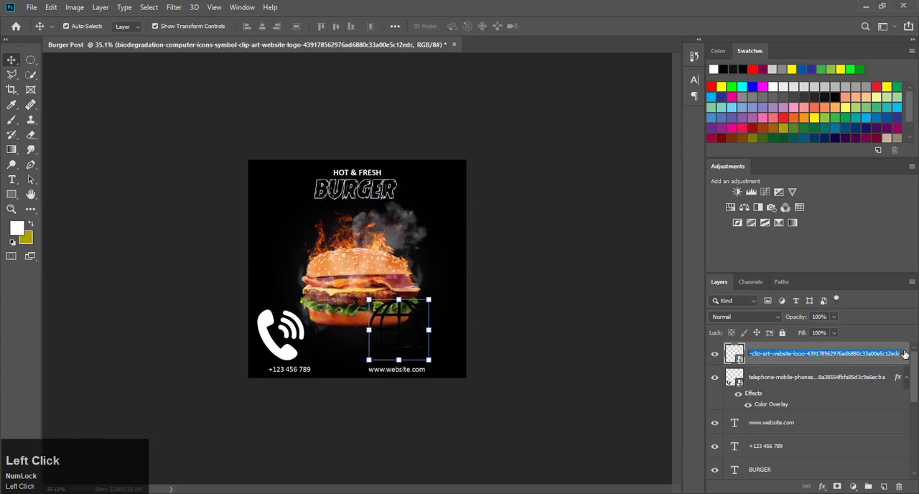
double_click(904, 354)
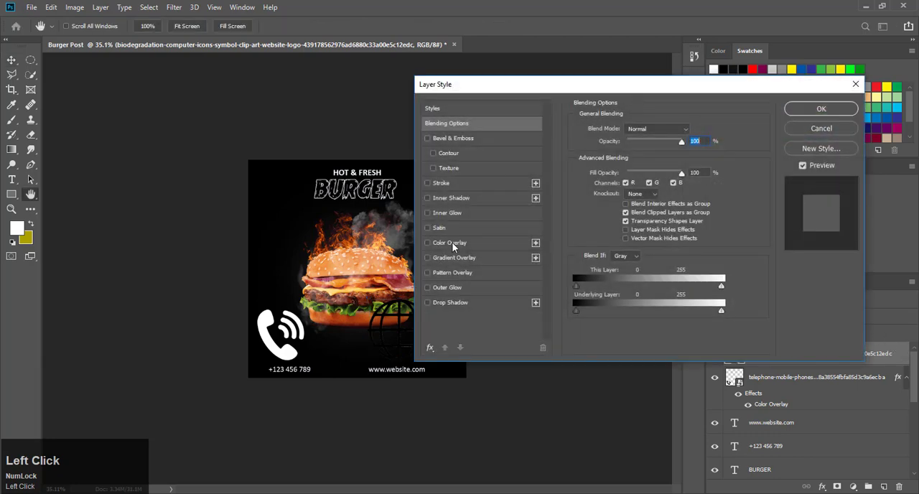
left_click(451, 244)
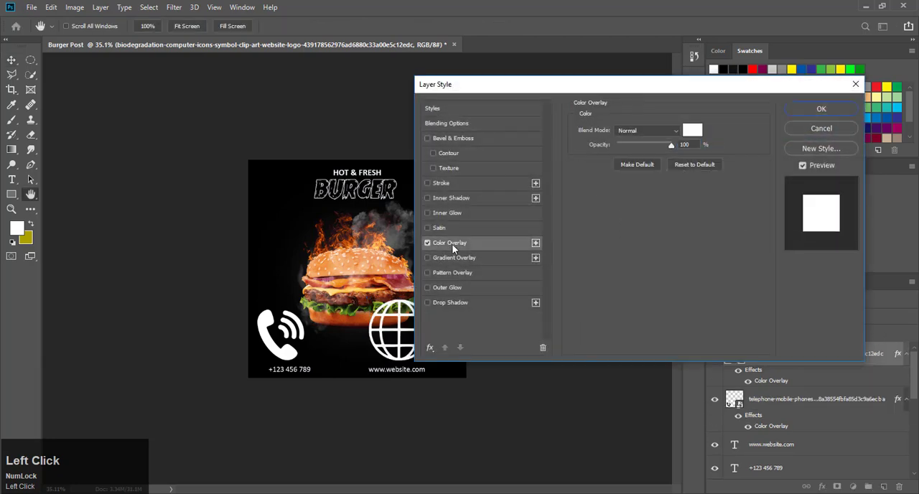
left_click(817, 112)
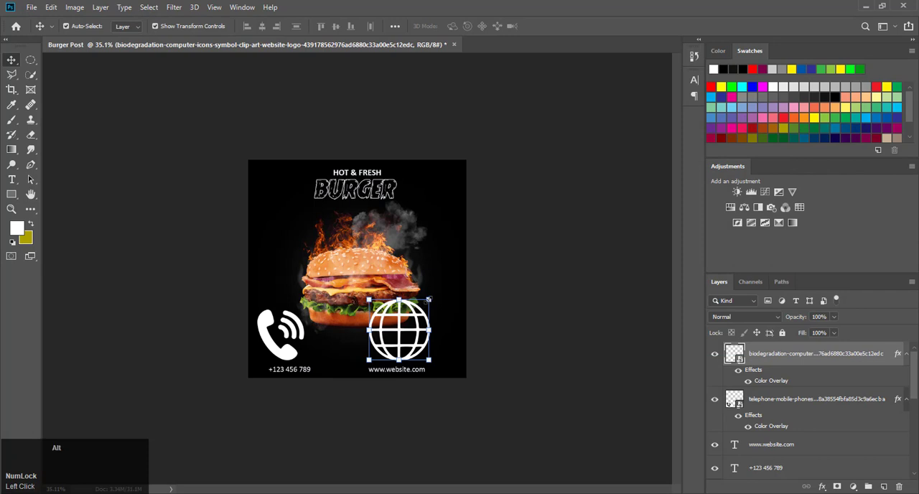
left_click_drag(428, 300, 352, 366)
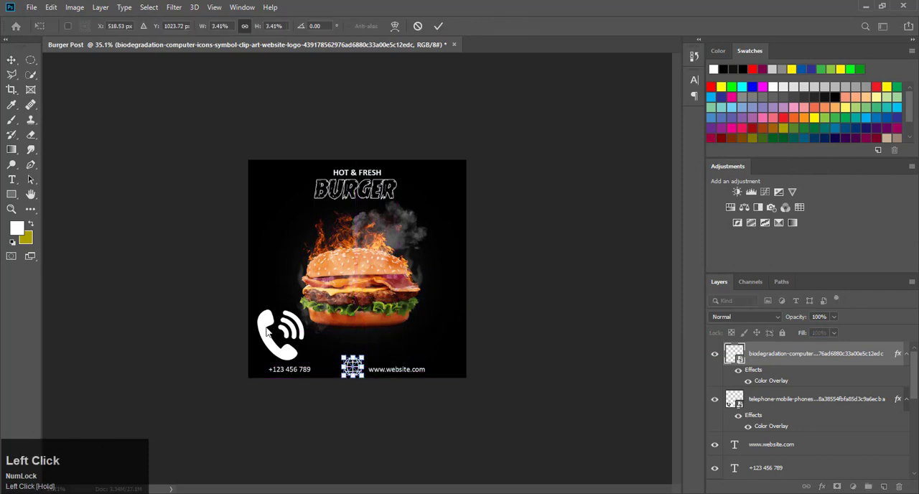
Step: Shrink the telephone icon to roughly half its size and place it at the start of the phone number
left_click(267, 332)
left_click(267, 328)
left_click_drag(303, 310, 267, 360)
left_click(439, 27)
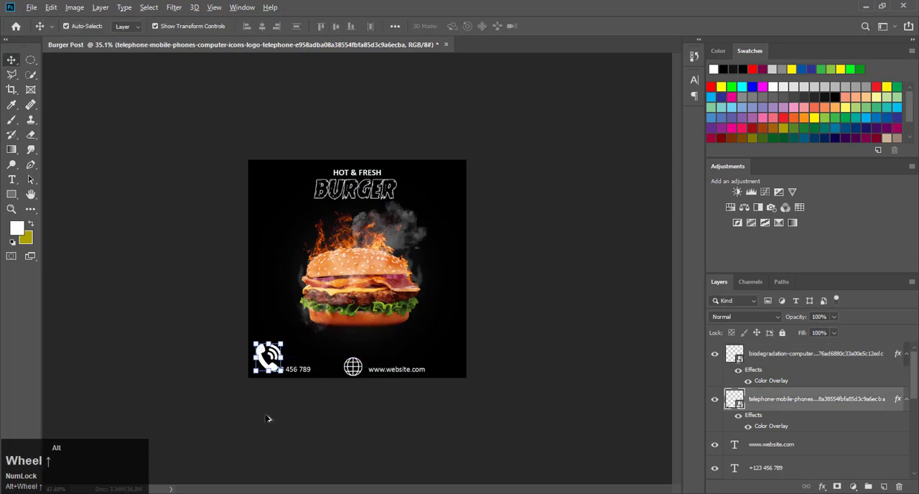
Step: Scale the telephone icon down to about 0.69% and position it just before the phone number on the same line
scroll(276, 409, "down", 5, "alt")
scroll(283, 384, "down", 3)
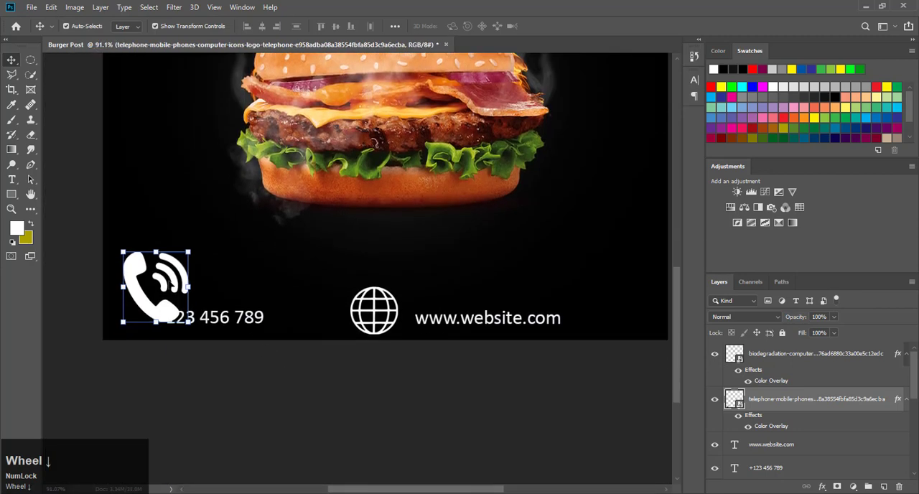
scroll(280, 380, "up", 2, "alt")
left_click_drag(236, 226, 127, 353)
scroll(642, 356, "up", 1)
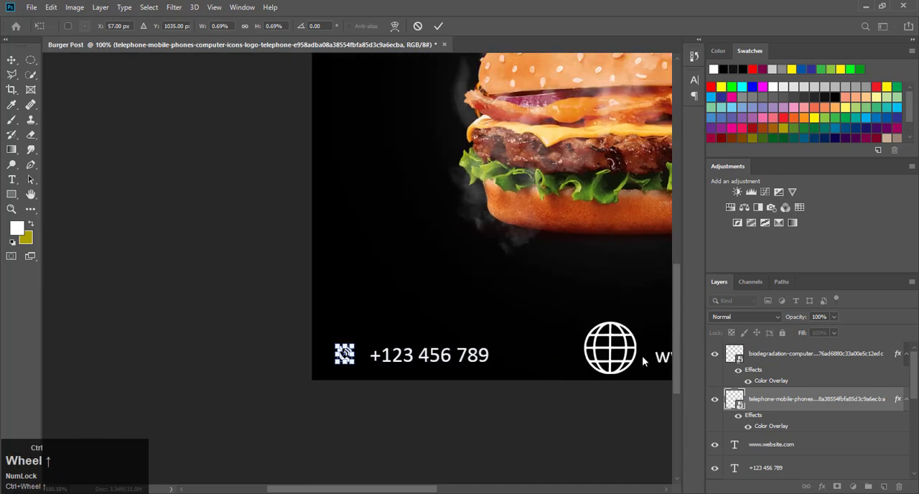
Step: Scale the globe icon down to about 1.23% to match the telephone icon, keeping it before the website address
scroll(641, 357, "down", 1)
scroll(606, 347, "down", 2)
scroll(606, 347, "down", 2)
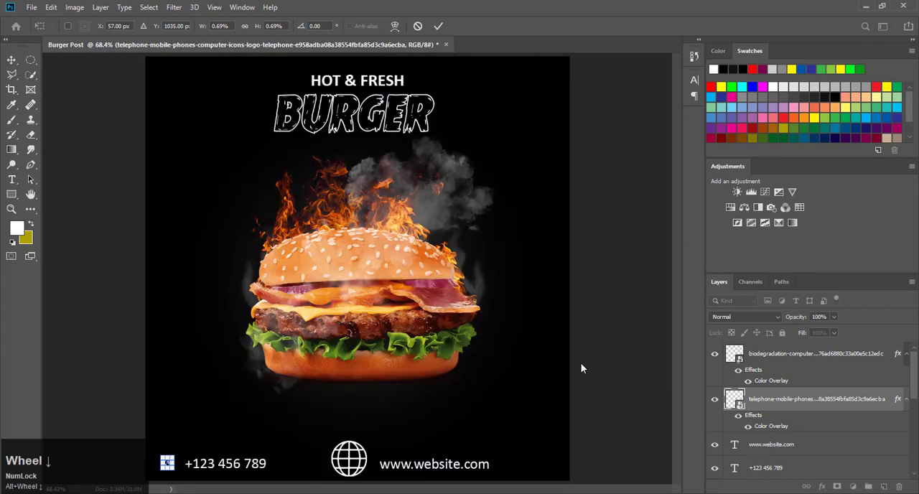
scroll(412, 433, "up", 4)
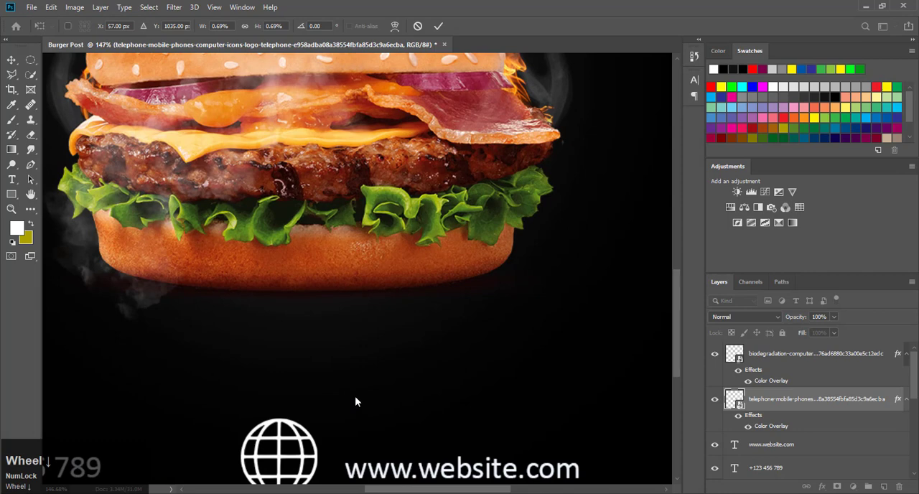
left_click_drag(676, 289, 622, 349)
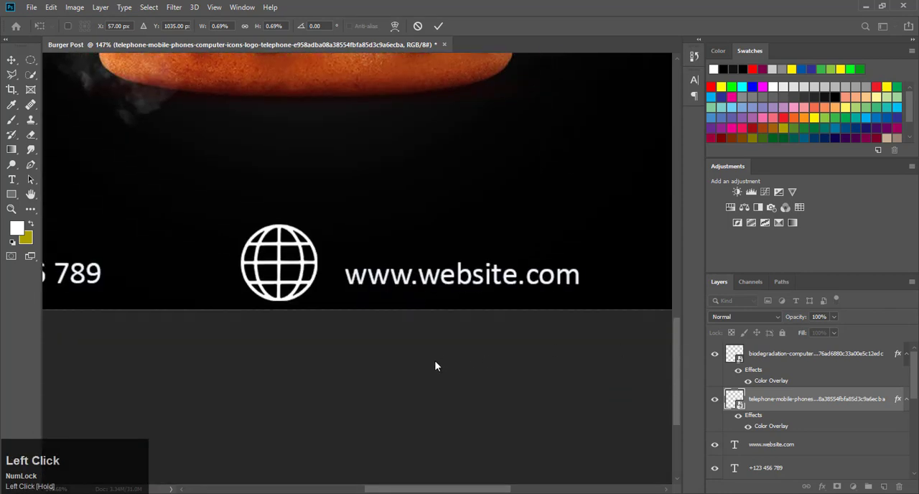
scroll(261, 281, "up", 1)
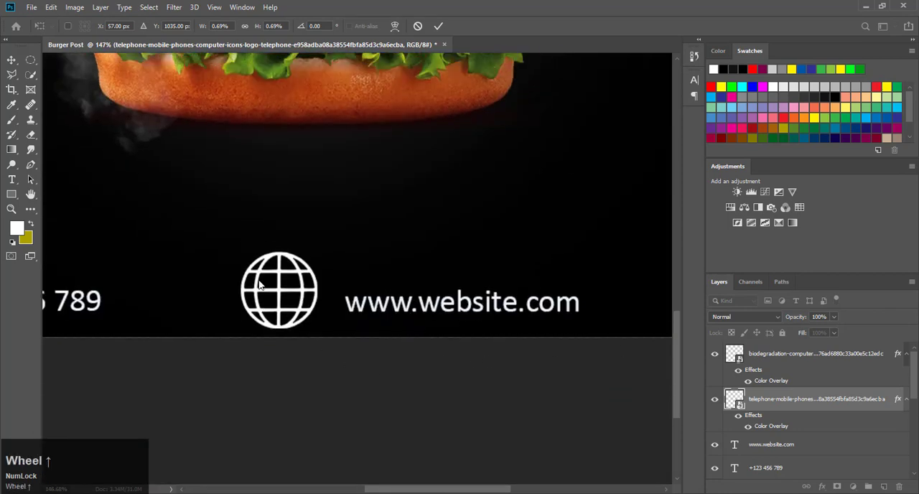
left_click(260, 285)
scroll(260, 288, "left", 10)
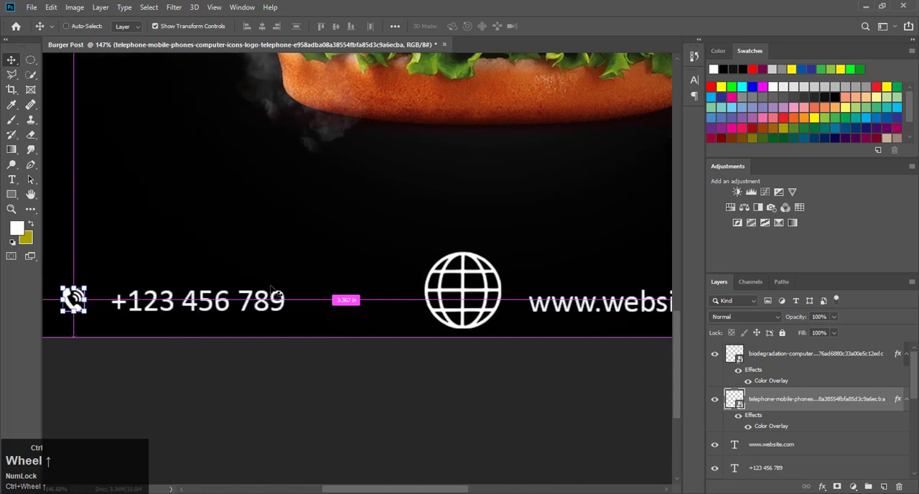
left_click(477, 294)
left_click_drag(500, 251, 474, 282)
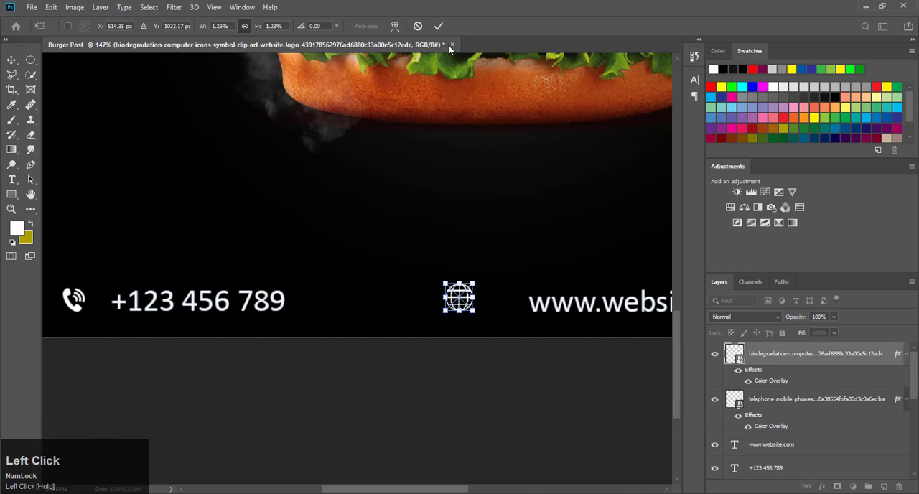
left_click(437, 25)
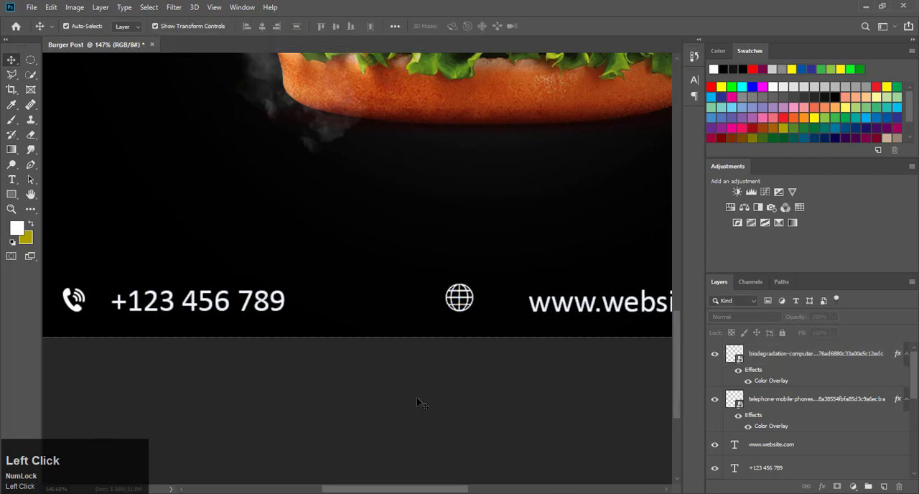
Step: Show the rulers, add a horizontal guide along the top of the contact line and nudge the globe icon down to it
key("ctrl+r")
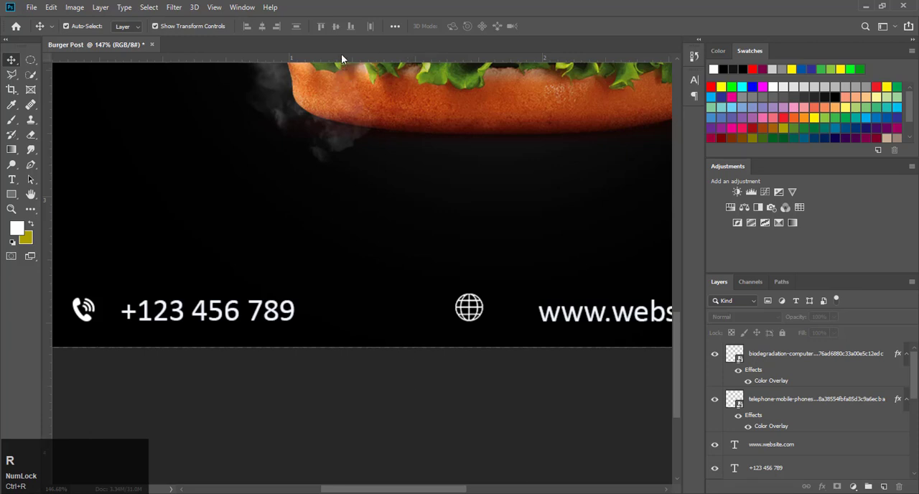
left_click_drag(341, 54, 338, 296)
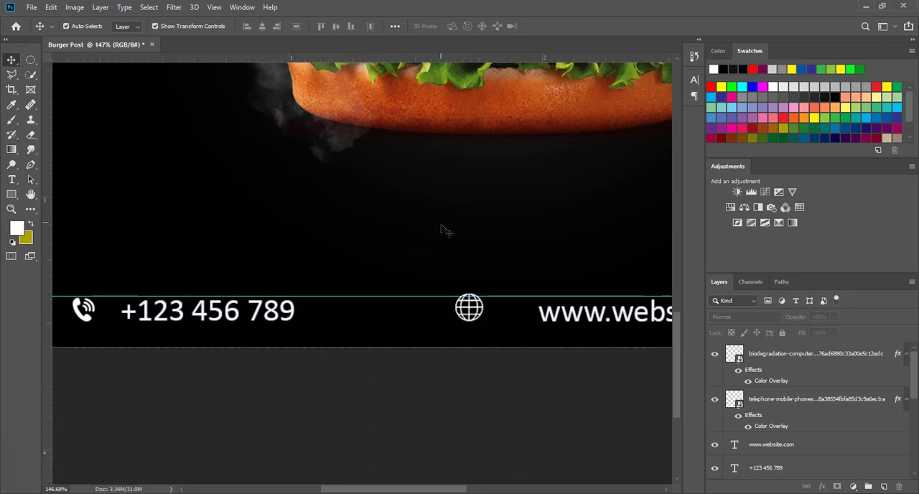
left_click(469, 308)
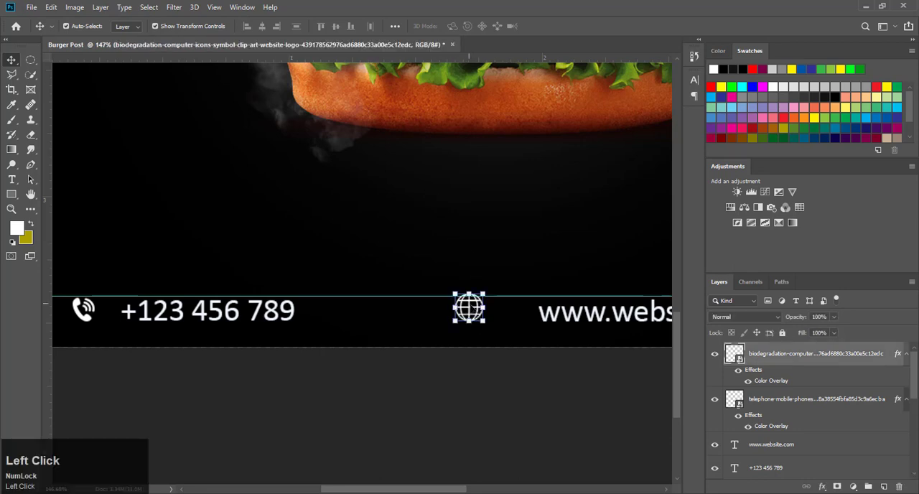
key("Down")
key("Down")
key("Down")
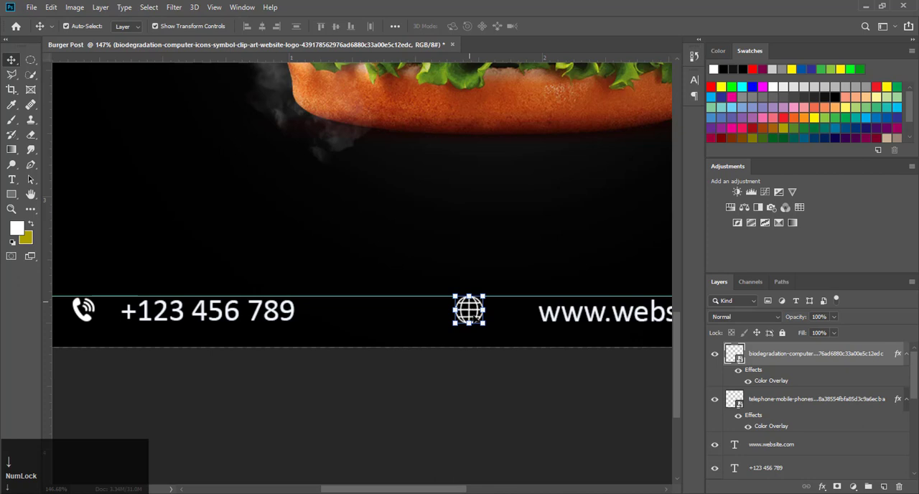
left_click(464, 386)
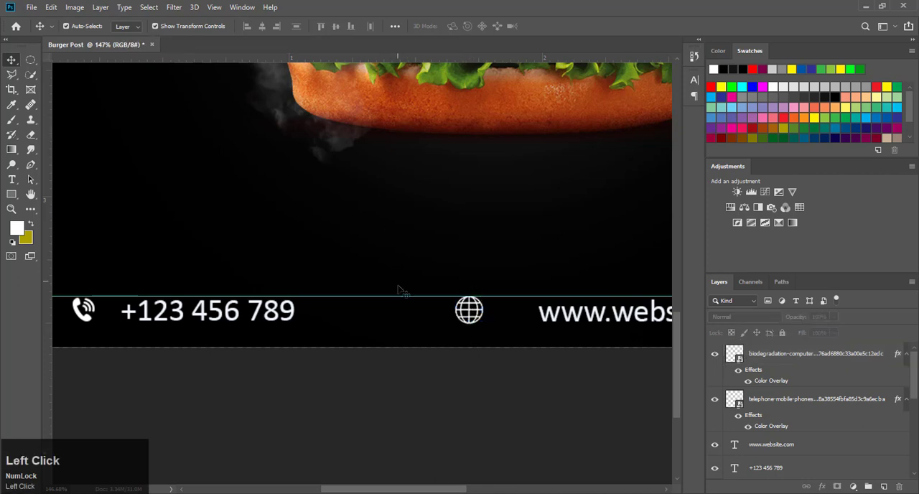
Step: Move the guide to the lower edge of the telephone icon and scale the globe icon to about 1.14% to fit it
left_click_drag(399, 296, 391, 321)
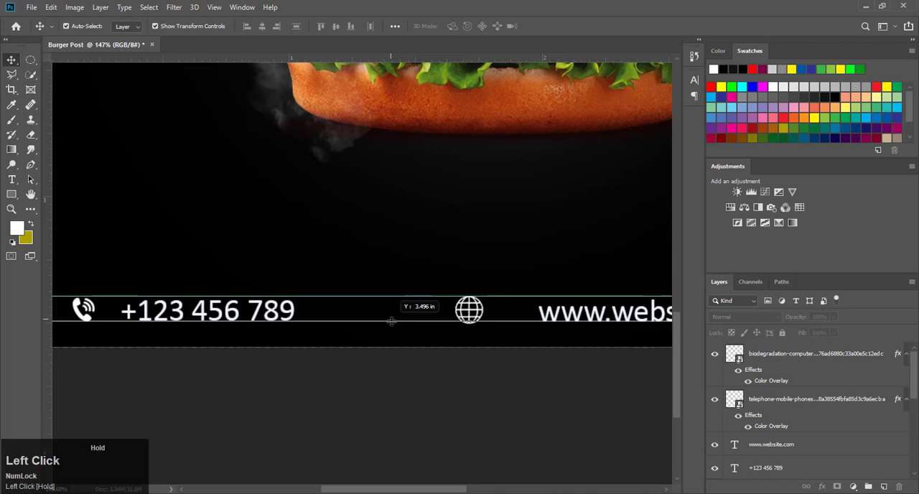
left_click_drag(391, 321, 392, 321)
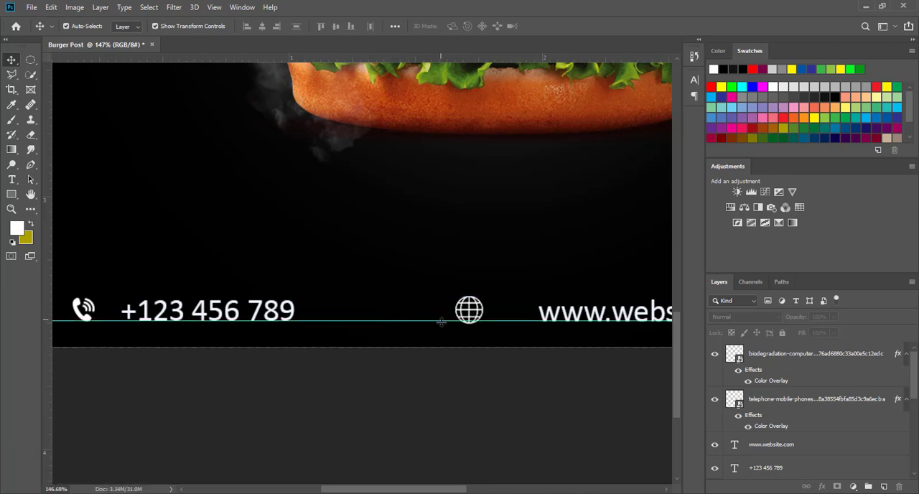
left_click_drag(440, 322, 435, 322)
left_click(473, 316)
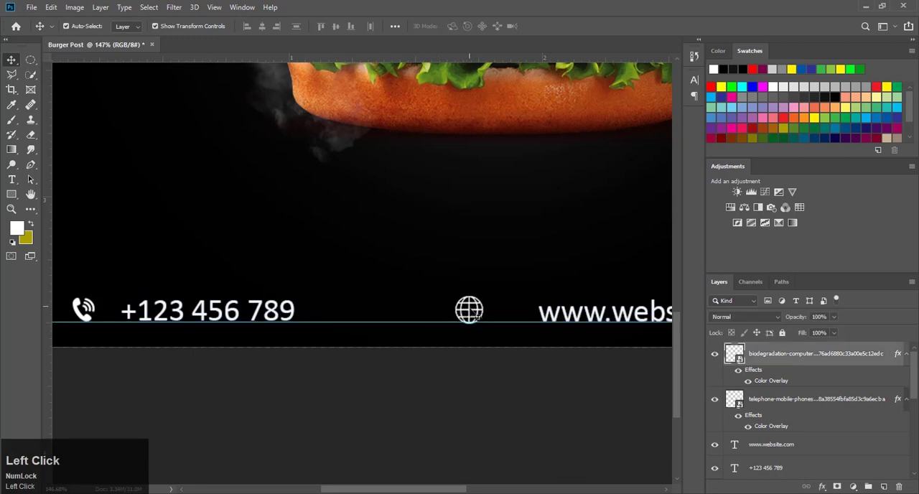
left_click_drag(483, 325, 481, 325)
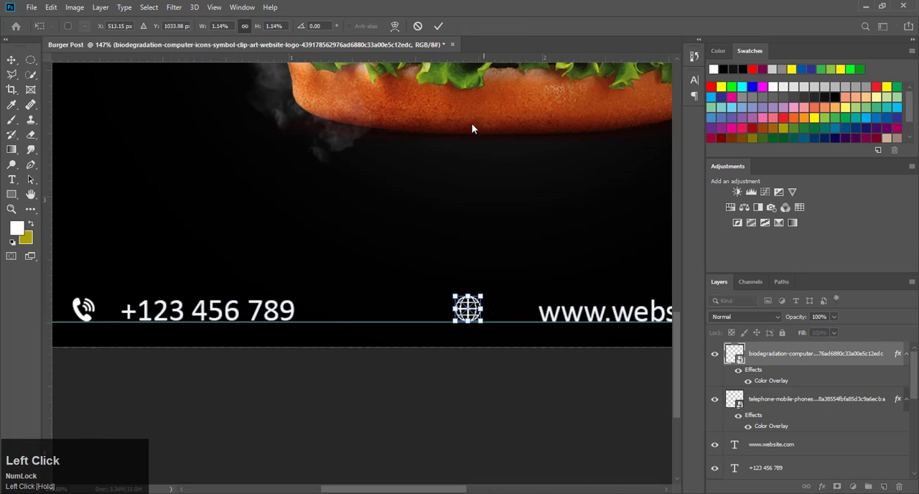
left_click(438, 25)
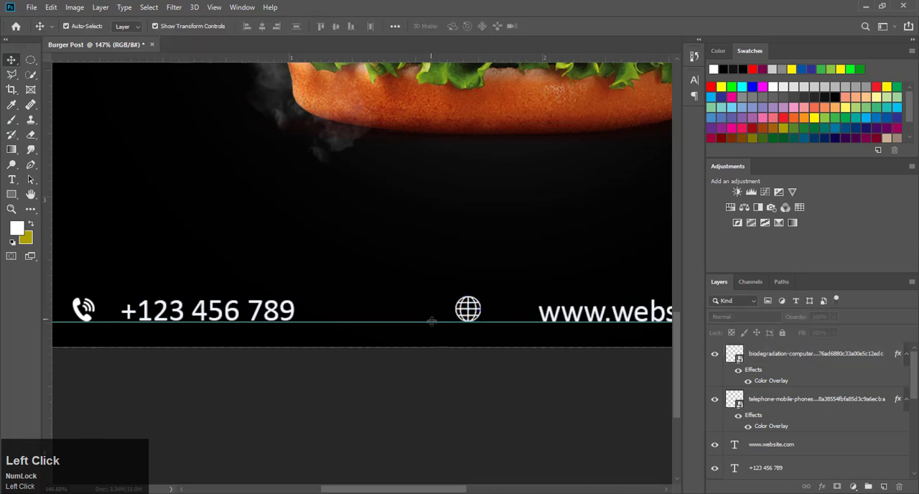
Step: Remove the horizontal guide and nudge the globe icon right, closer to the website address
left_click_drag(431, 324, 440, 41)
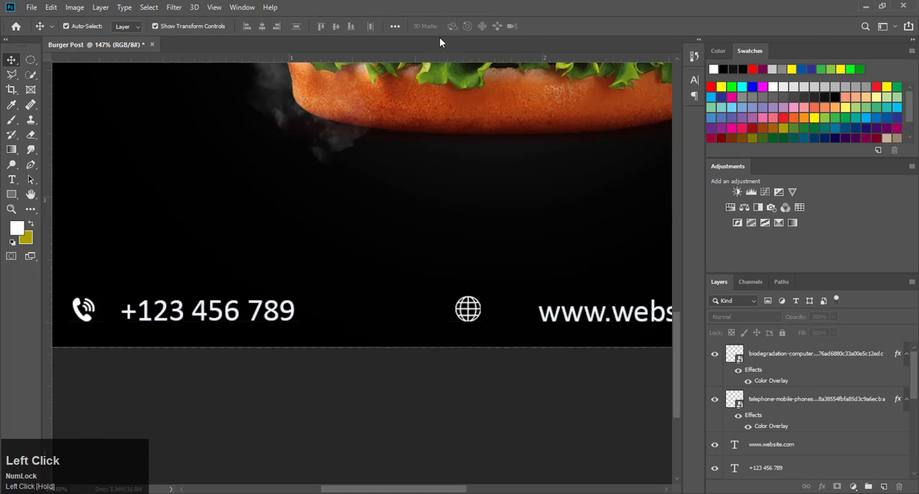
key("ctrl+0")
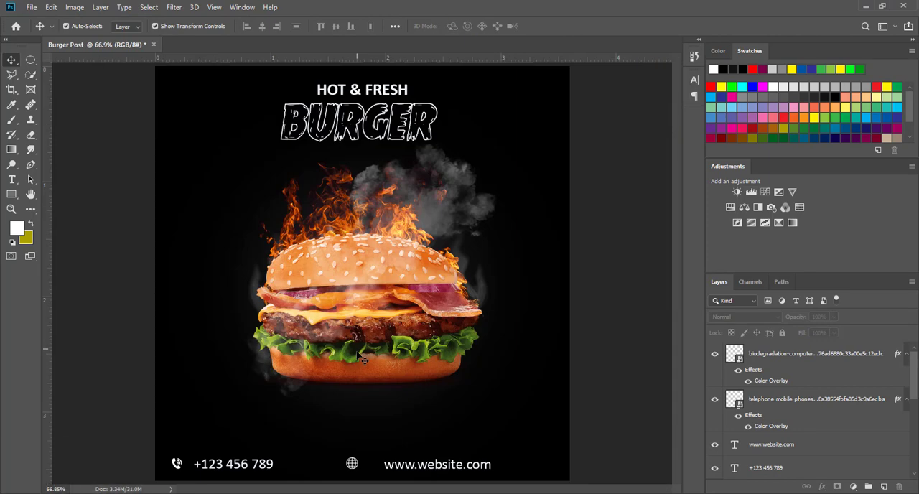
left_click(352, 466)
key("Right")
key("Right")
key("Right")
key("Right")
key("Right")
key("Right")
key("Right")
key("Right")
key("Right")
key("Right")
key("Right")
key("Right")
key("Right")
key("Right")
key("Right")
key("Right")
key("Right")
key("Right")
key("Right")
key("Right")
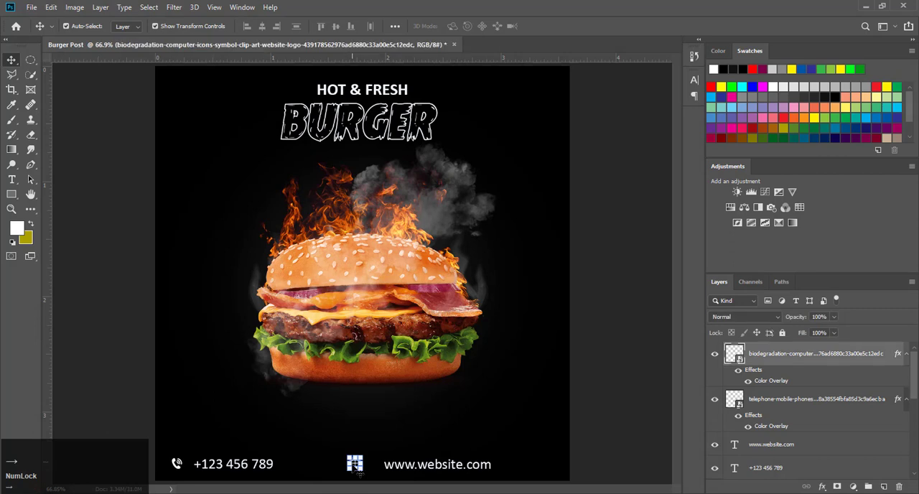
left_click(616, 287)
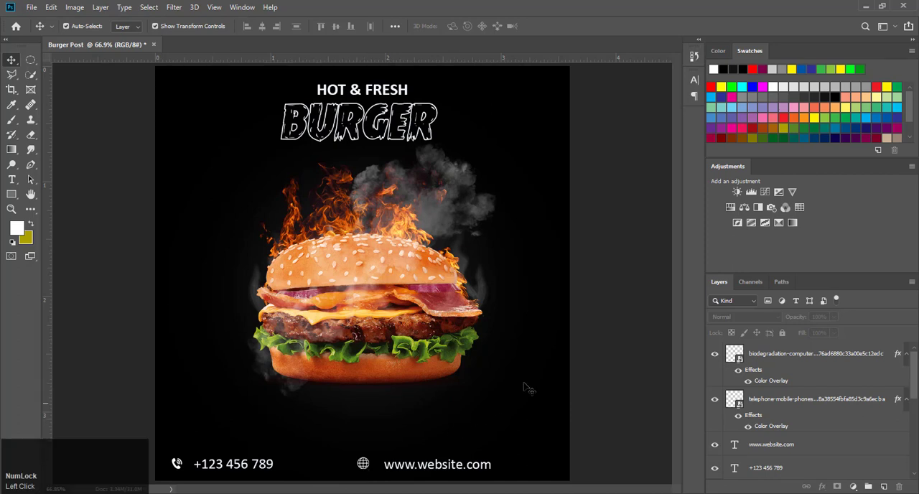
left_click(587, 344)
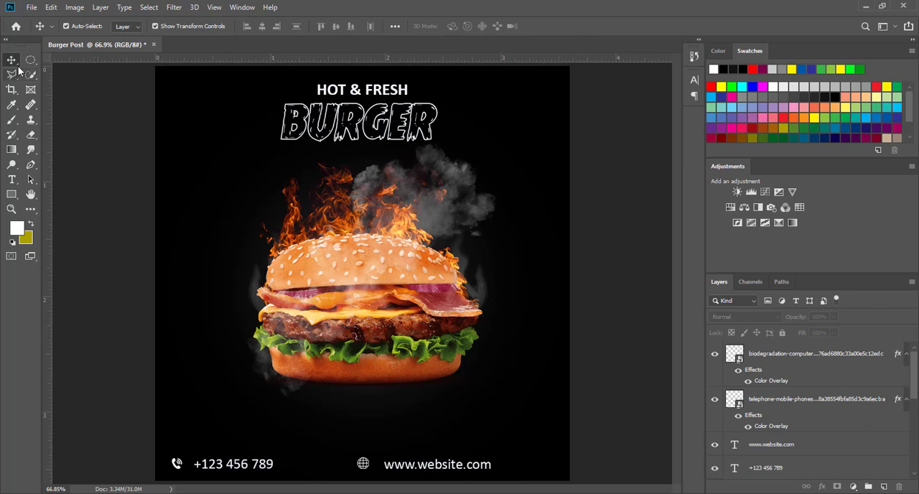
Step: Add a white horizontal text line reading "Free Home" to the left of the burger's flames
left_click(12, 179)
left_click(203, 196)
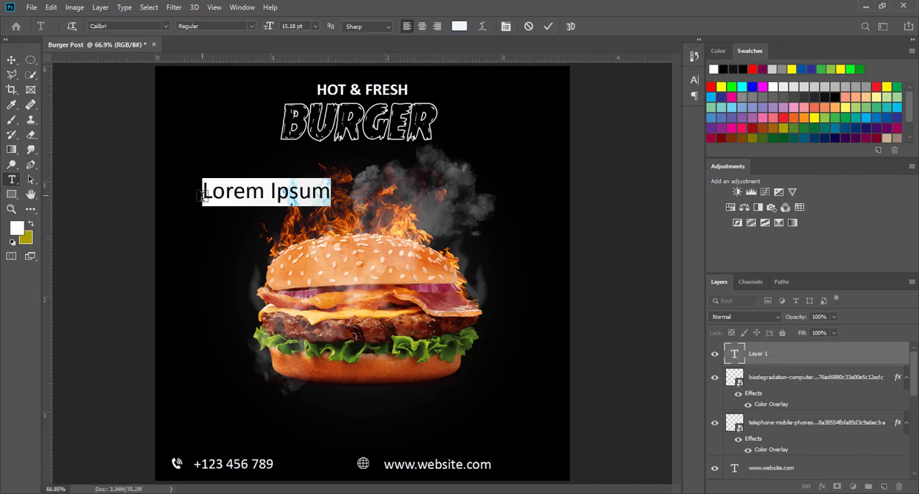
type("fee")
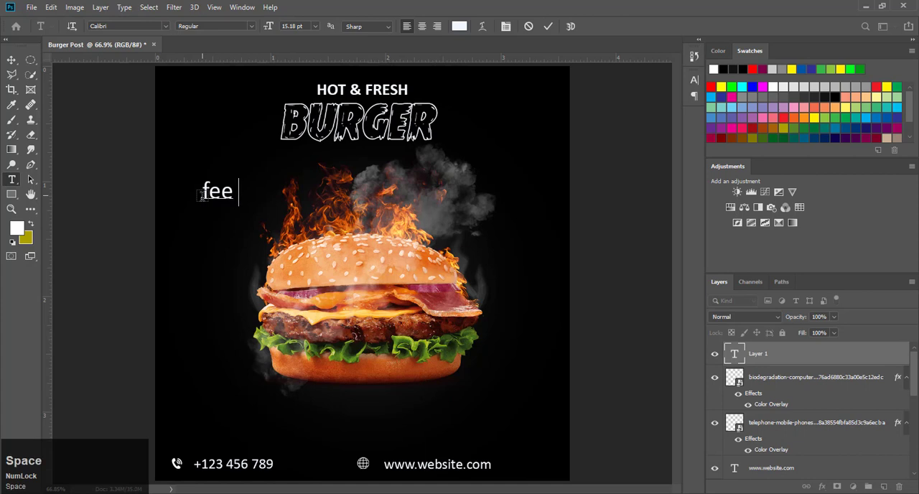
key("BackSpace")
key("BackSpace")
key("BackSpace")
key("BackSpace")
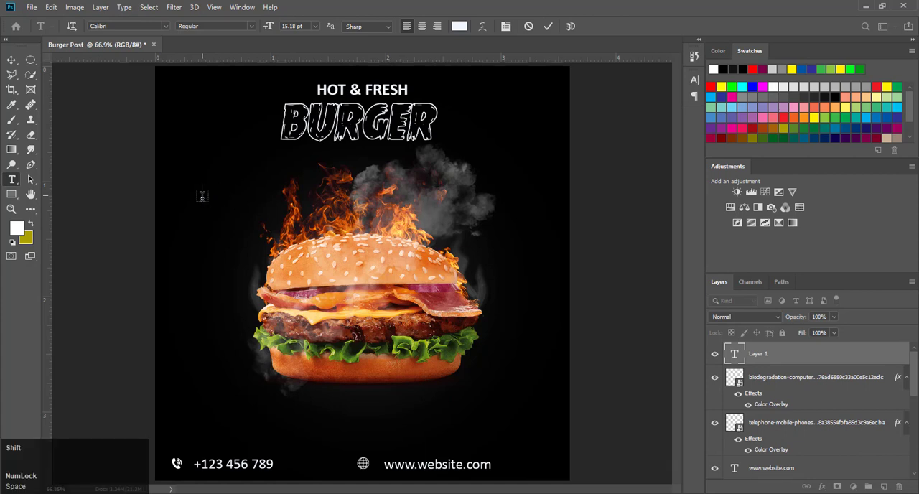
type("Free Home ")
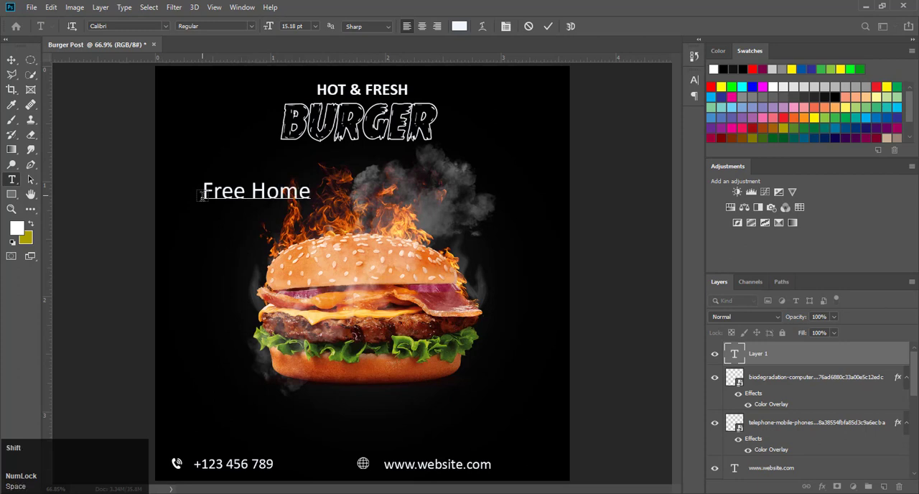
type("De")
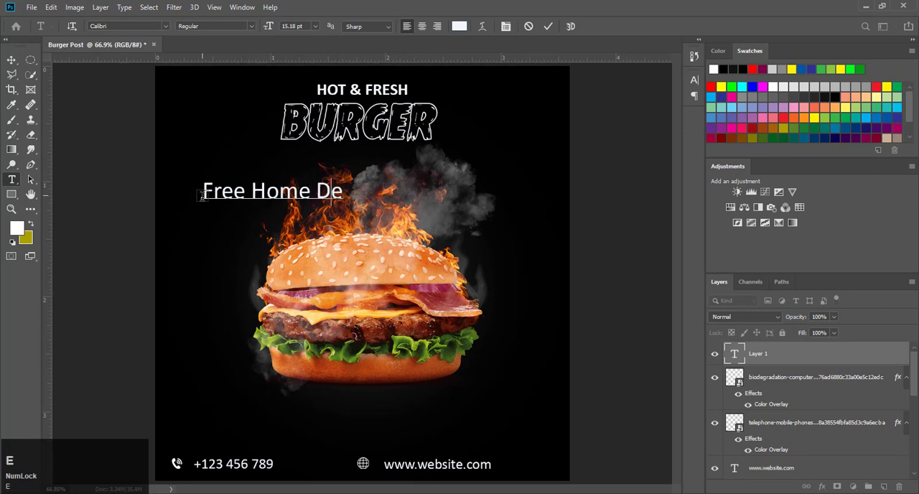
Step: Put "Delivery" on a second line below "Free Home" and select the whole text
key("BackSpace")
key("BackSpace")
key("BackSpace")
key("Return")
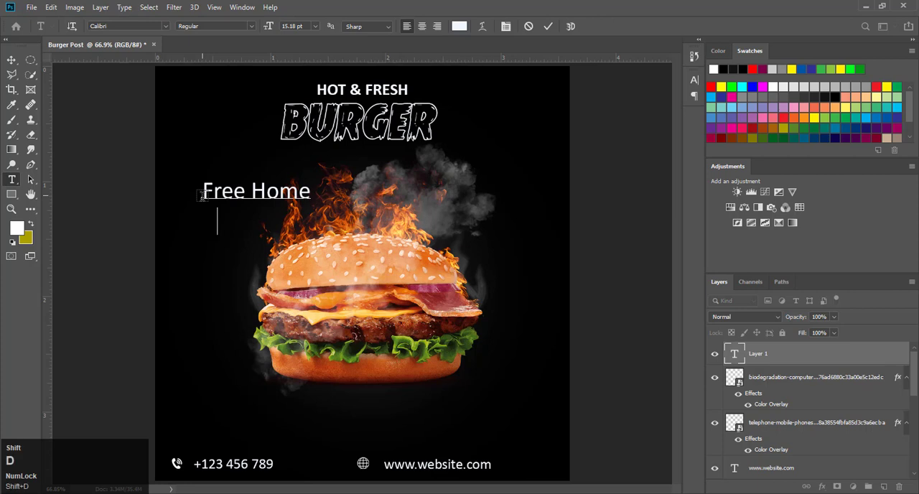
type("Deliver")
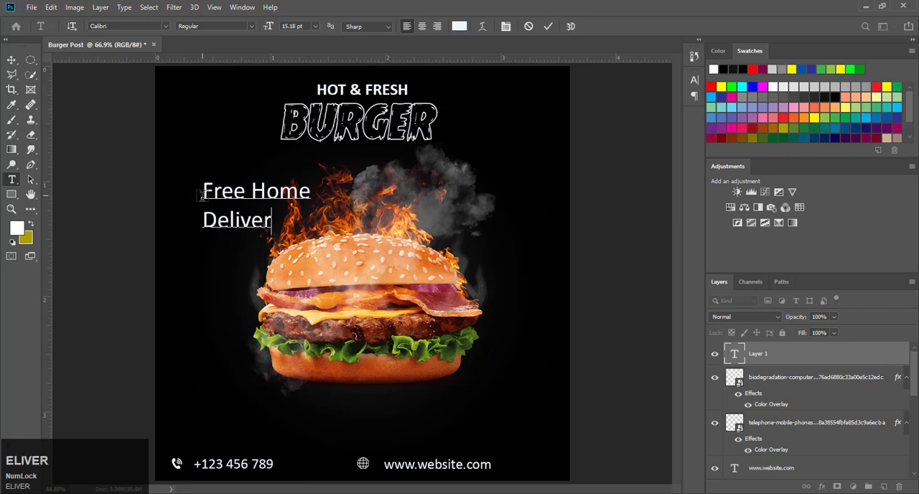
type("y")
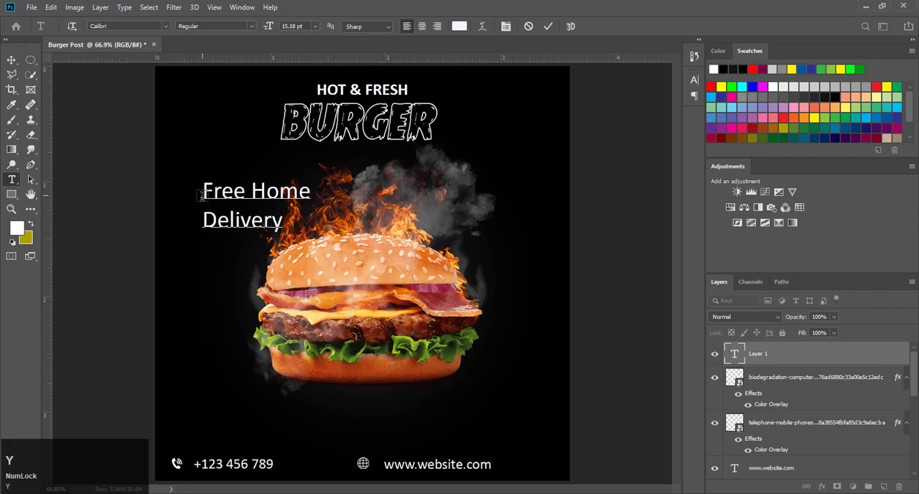
key("ctrl+a")
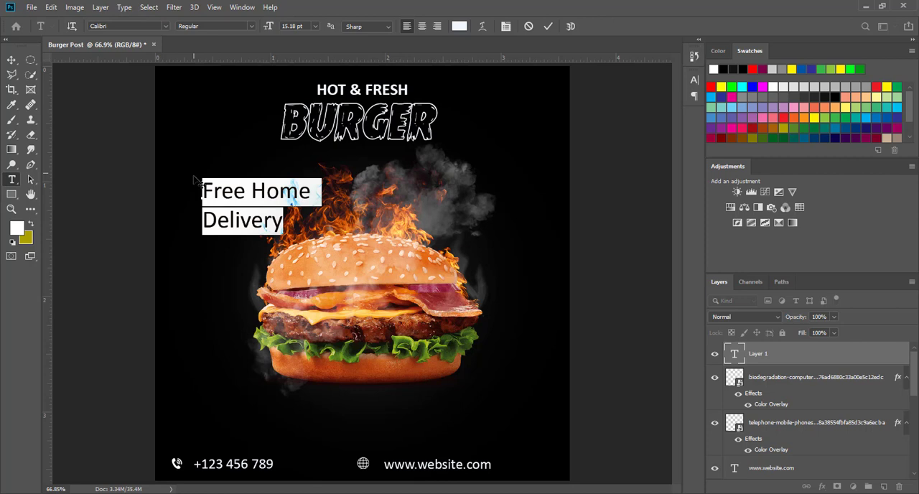
Step: Try the Freebooter Script and Alisandra Demo fonts on the selected delivery text
left_click(165, 26)
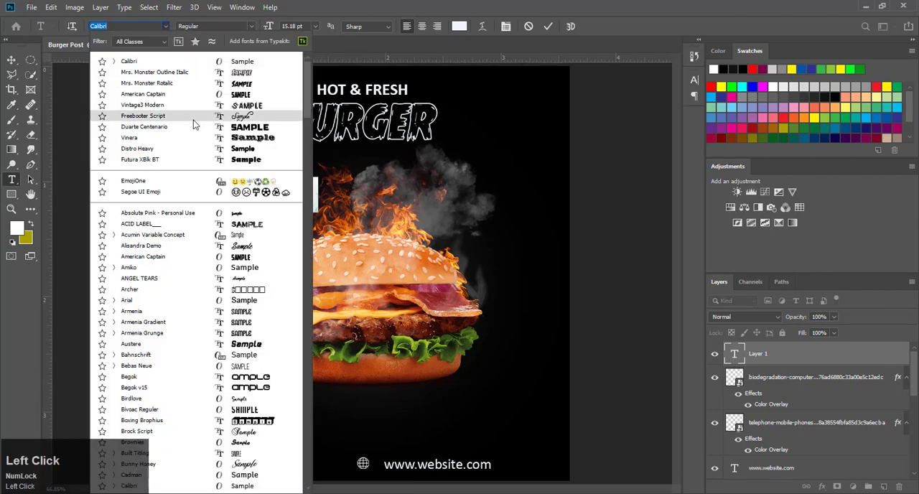
left_click(193, 125)
left_click(165, 27)
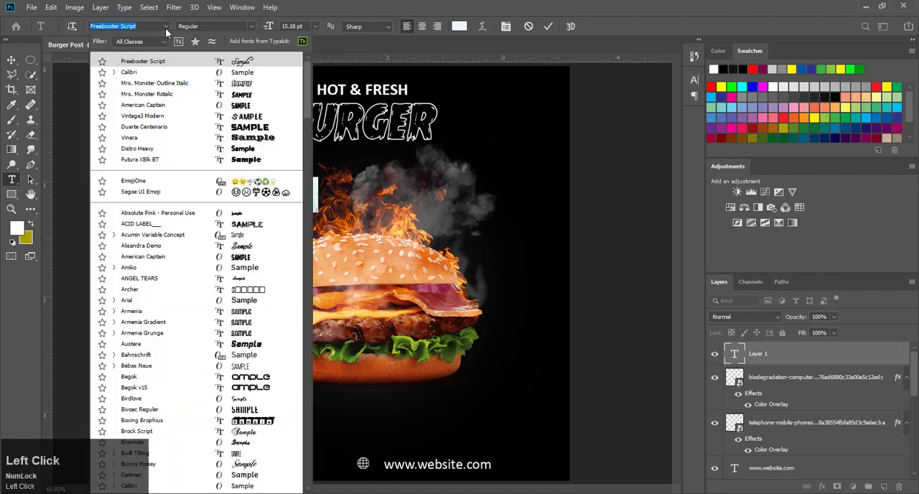
scroll(209, 172, "down", 5)
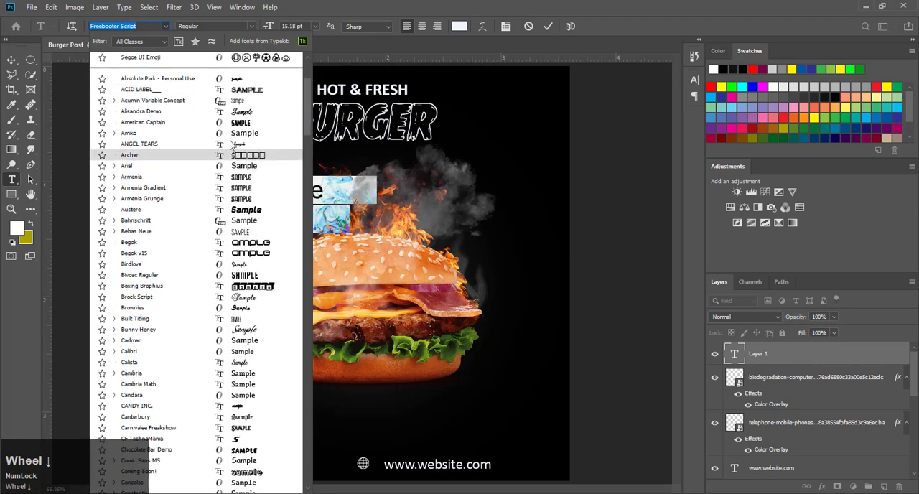
left_click(236, 112)
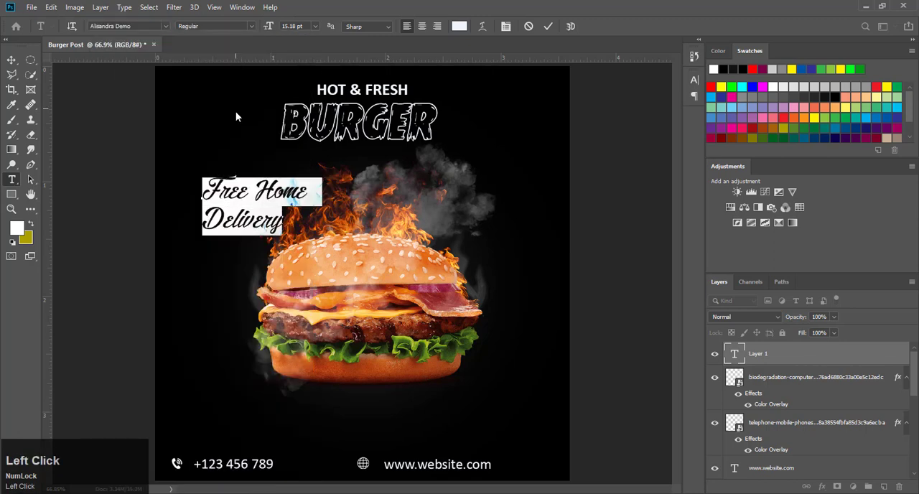
Step: Set the font of both delivery text lines to ANGEL TEARS and commit the text
left_click(166, 26)
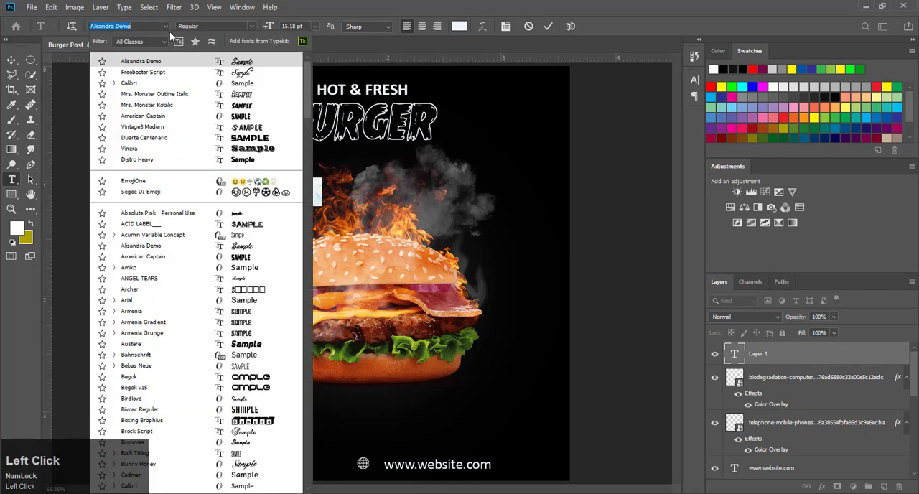
scroll(221, 240, "down", 3)
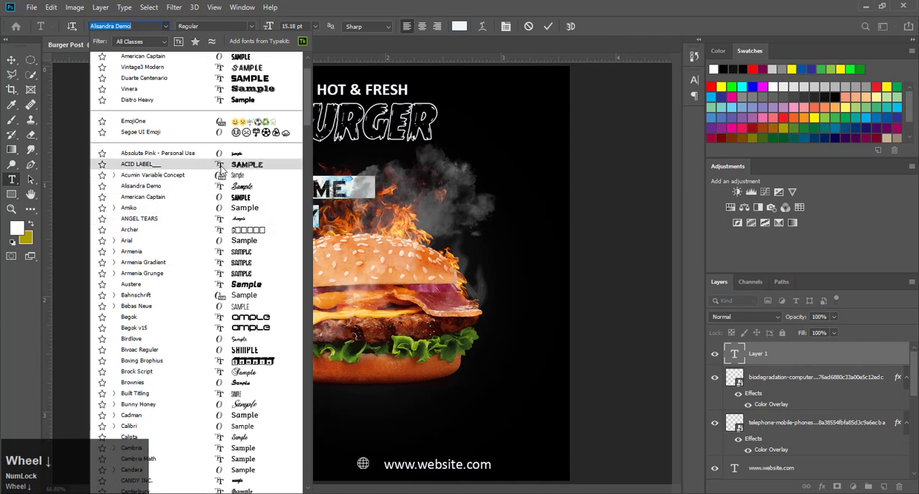
left_click(227, 224)
left_click(226, 224)
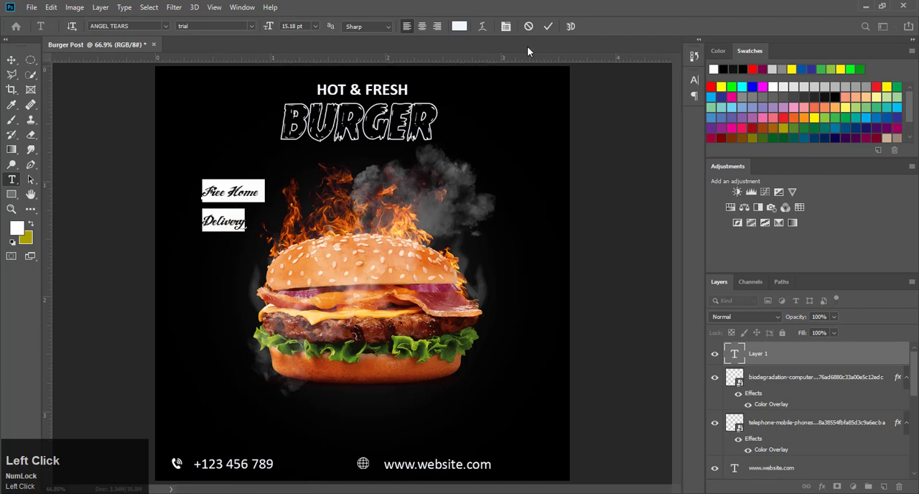
left_click(546, 27)
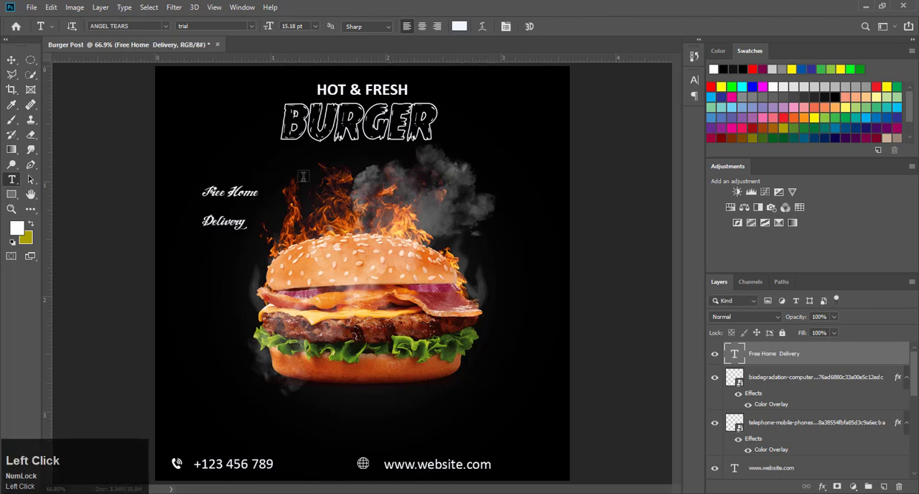
Step: Set the size of the word "Delivery" to 18 pt
double_click(229, 223)
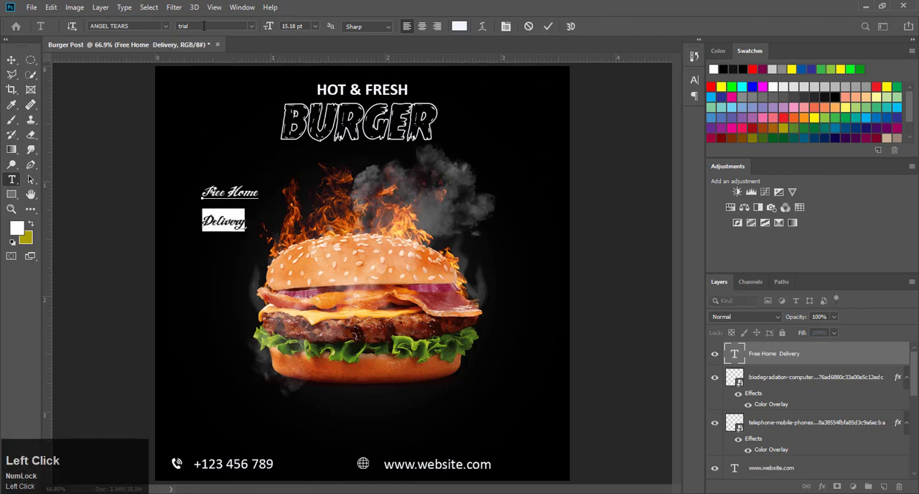
left_click(265, 30)
type("18")
key("Return")
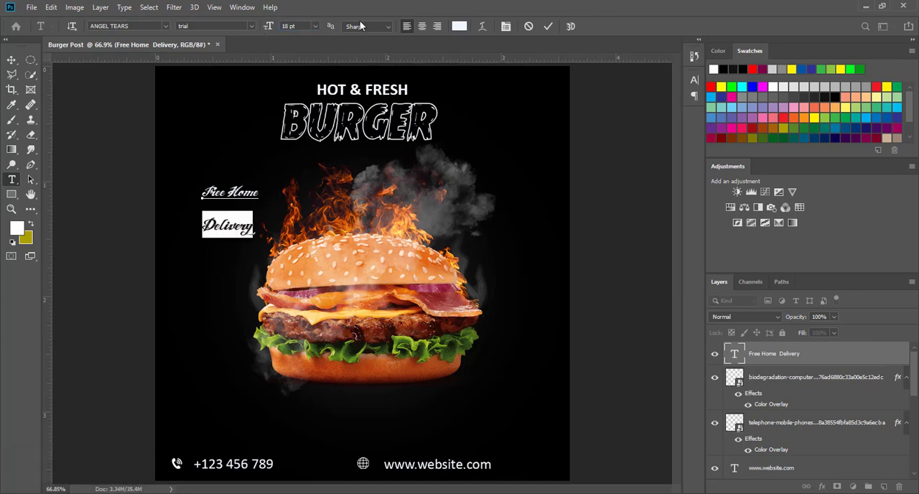
left_click(548, 27)
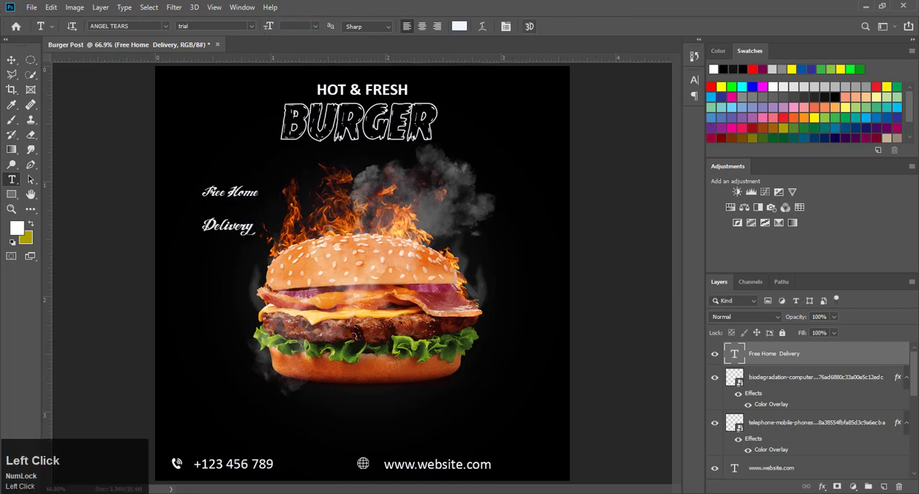
Step: Scale the two-line delivery text up to more than twice its size and move it slightly up and left
left_click(11, 59)
left_click_drag(259, 237, 338, 313)
left_click_drag(301, 209, 292, 185)
key("Return")
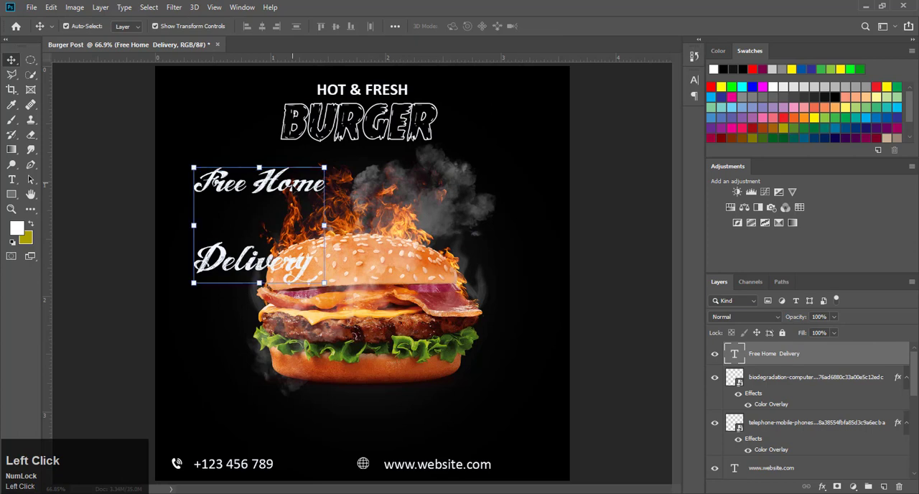
Step: Reduce the leading so the two delivery text lines sit close together, and center-align them
double_click(225, 185)
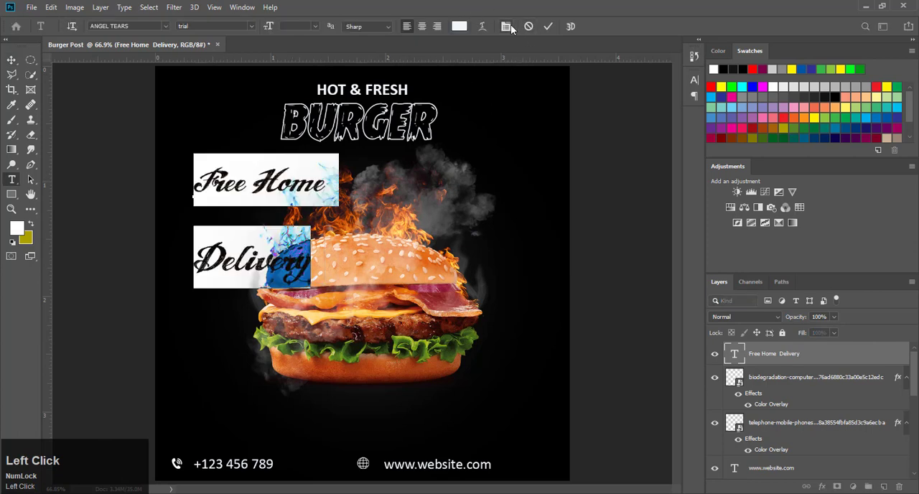
left_click(505, 26)
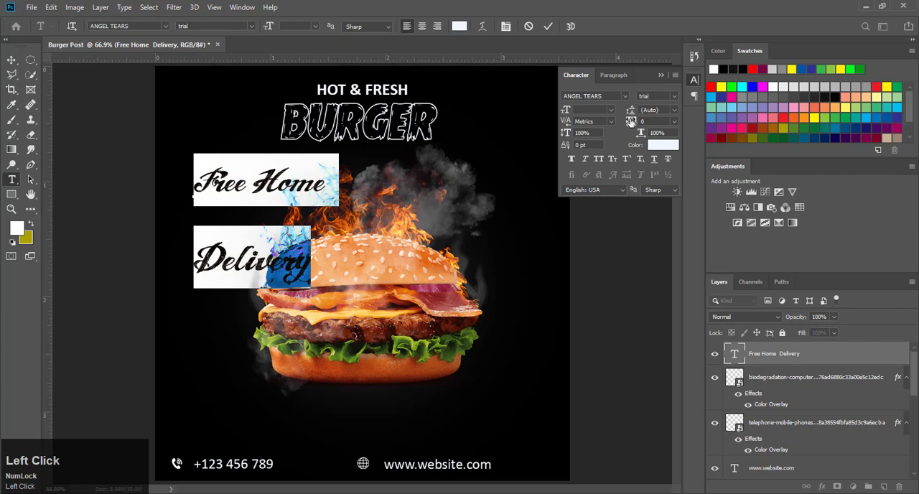
left_click_drag(631, 111, 618, 114)
left_click(661, 76)
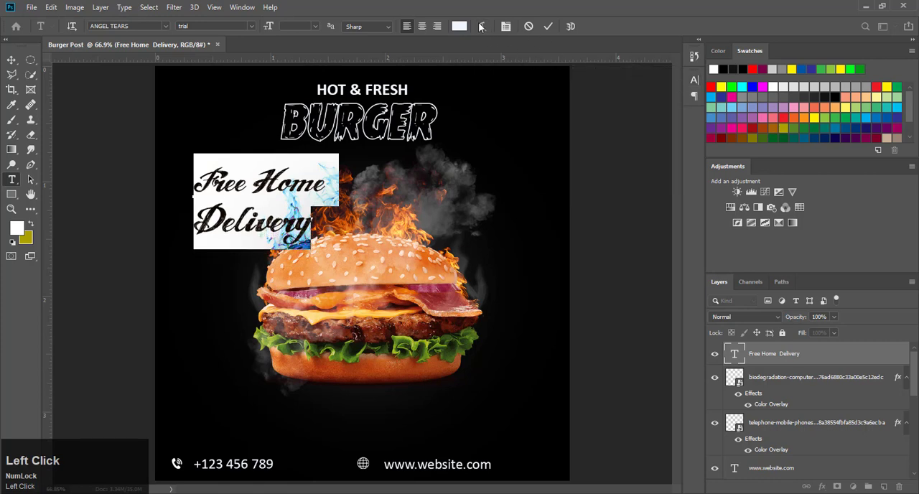
left_click(422, 26)
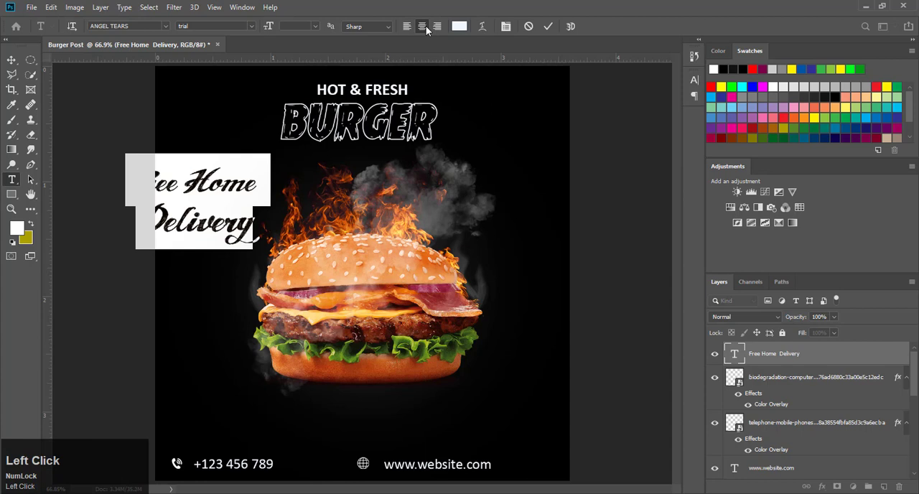
left_click(548, 26)
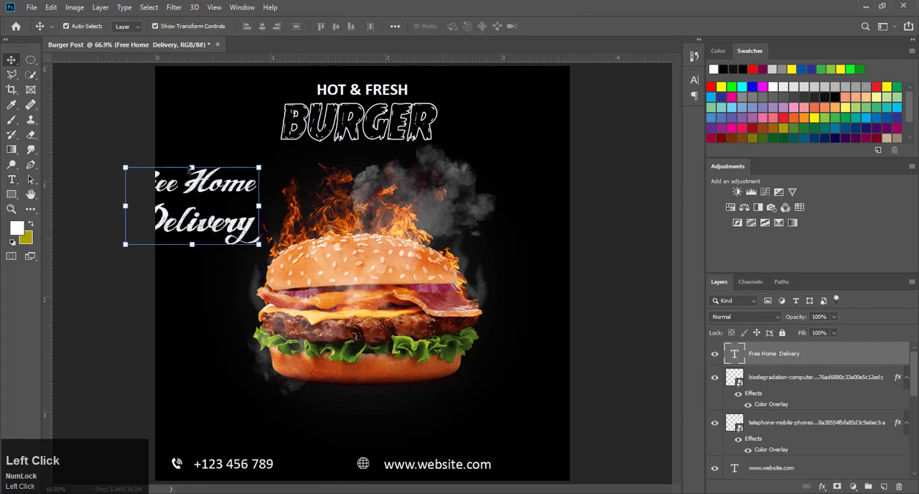
Step: Scale the delivery text to 70.56% and rotate it to -32.65°, placing it at the burger's lower right above the website address
left_click_drag(204, 183, 270, 205)
left_click_drag(323, 190, 272, 158)
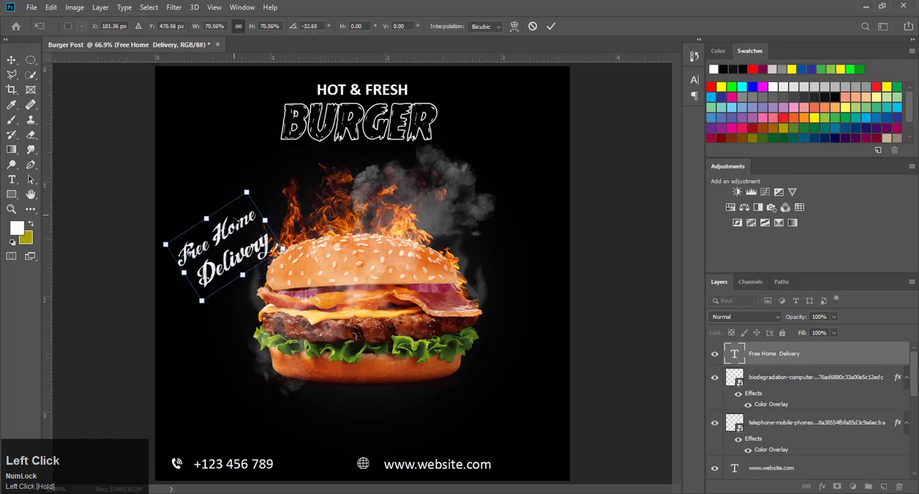
left_click_drag(239, 231, 243, 208)
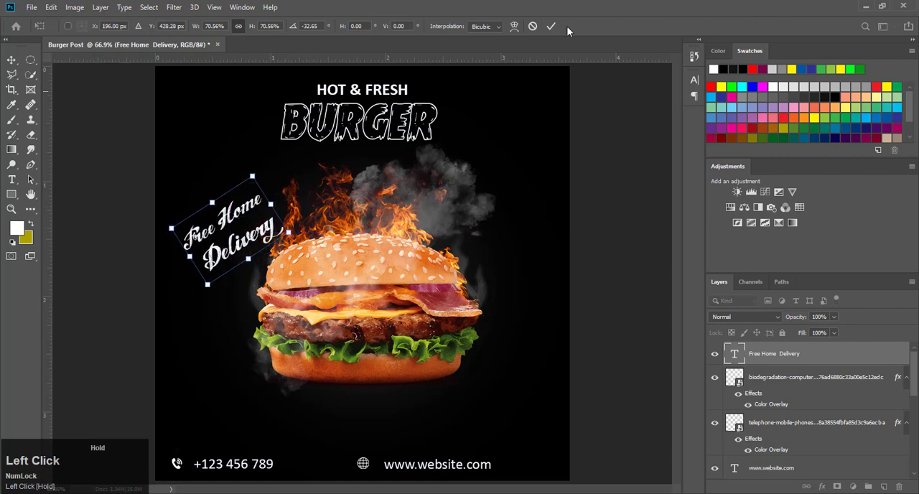
left_click(548, 26)
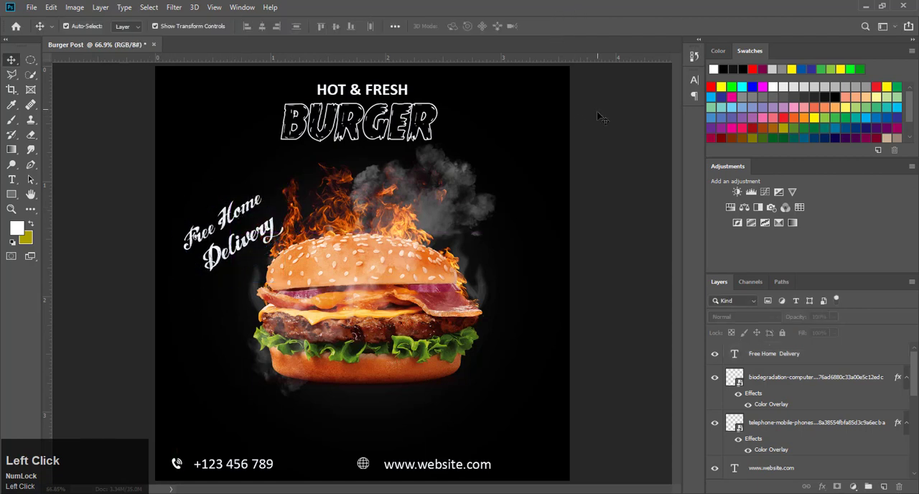
left_click_drag(232, 244, 497, 385)
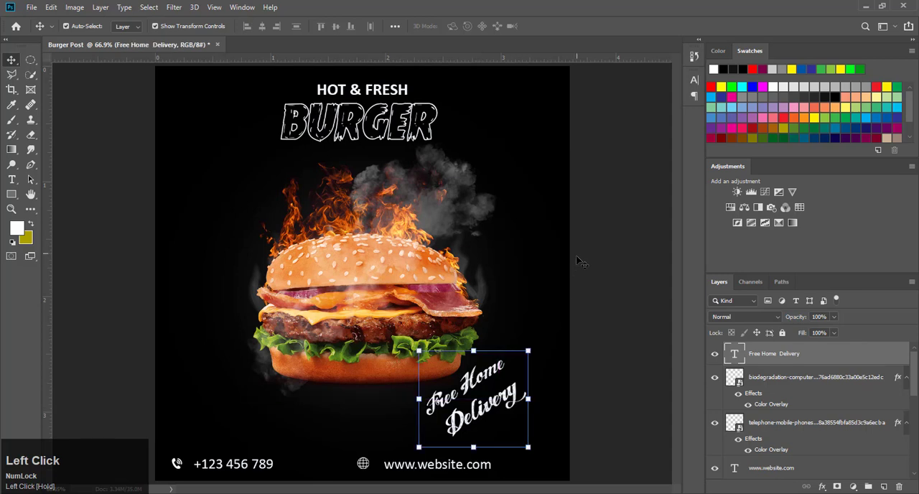
left_click(604, 211)
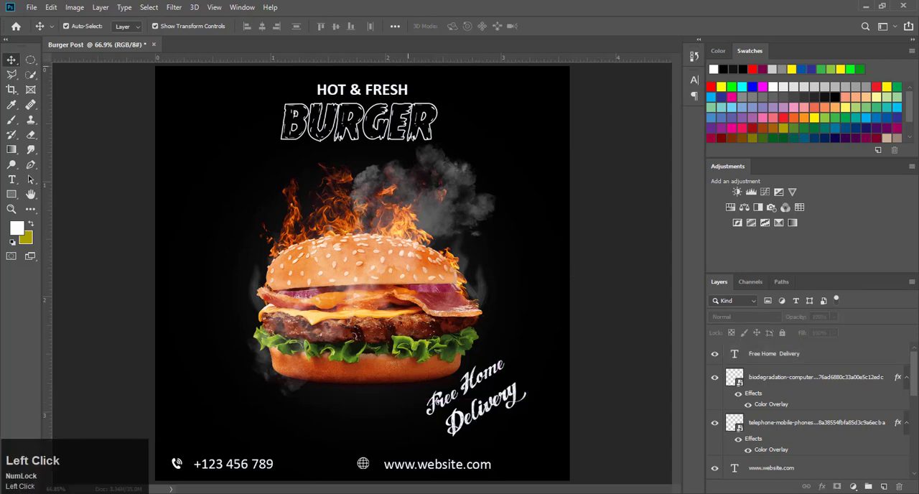
Step: Place the chef-cooking-vector-chef-hat image from Downloads as an embedded object at its default size on the canvas
left_click(31, 7)
left_click(64, 225)
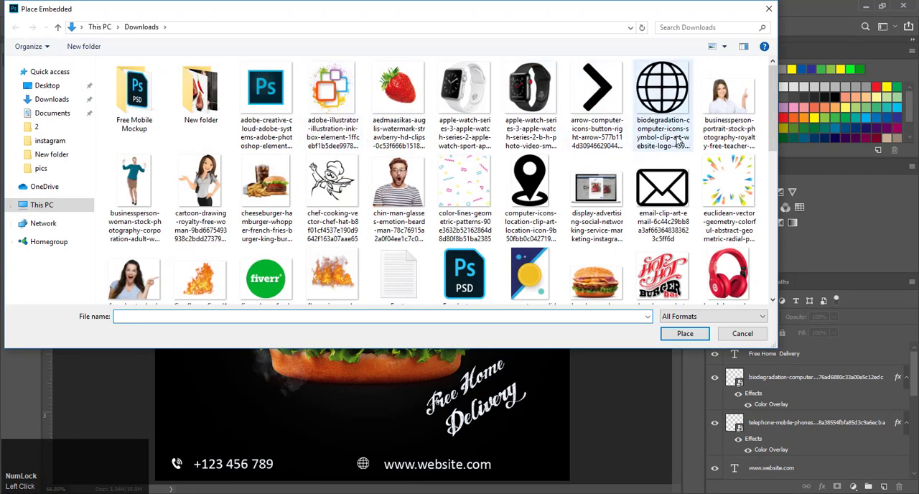
left_click(332, 188)
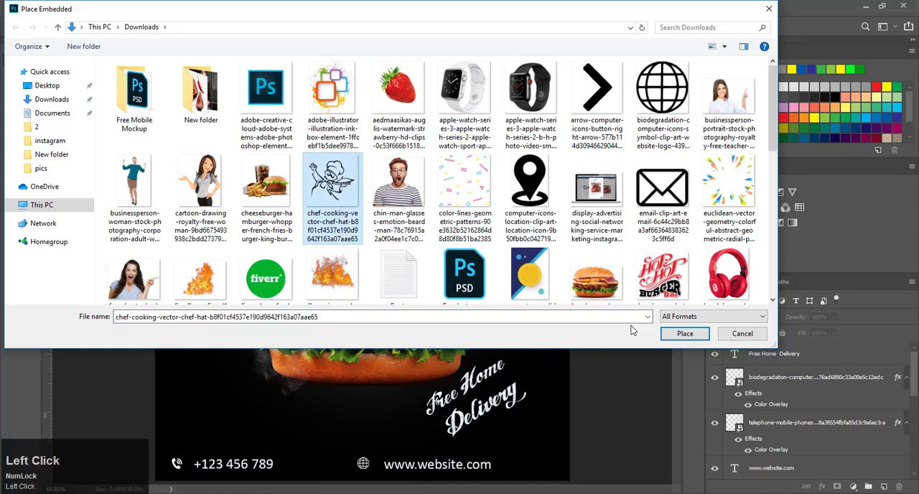
left_click(679, 334)
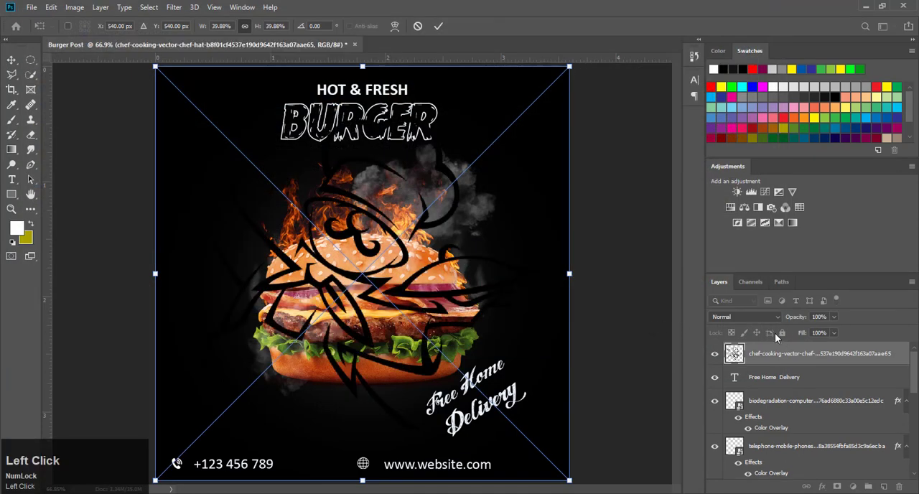
left_click(438, 25)
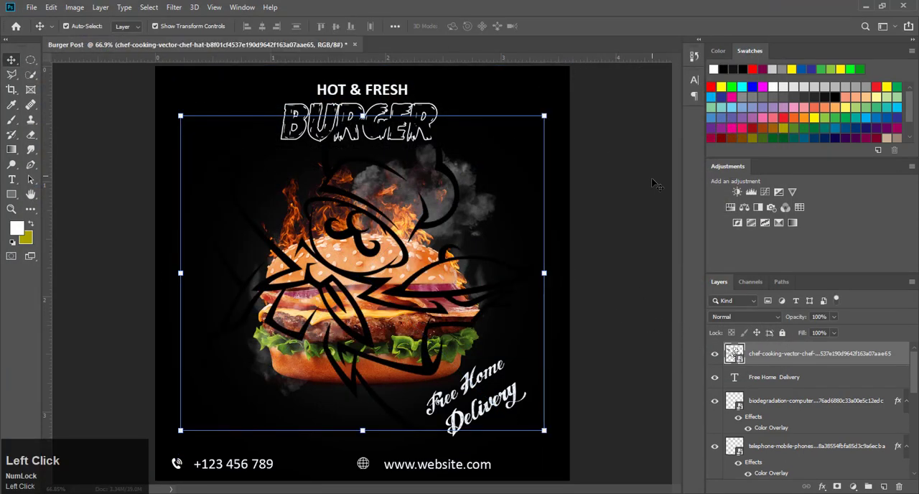
Step: Rasterize the chef graphic's layer, load its outline as a selection and fill it with the white foreground color
left_click(622, 183)
left_click(798, 357)
right_click(905, 356)
left_click(772, 208)
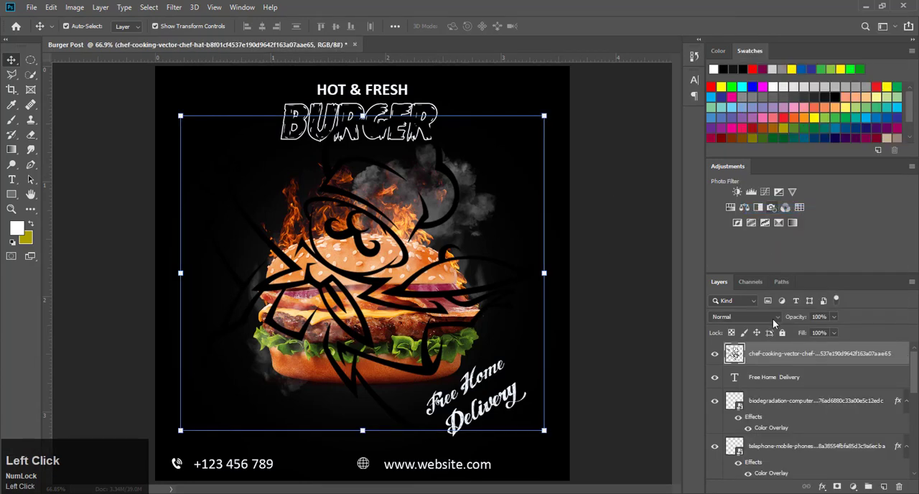
left_click(733, 353, "ctrl")
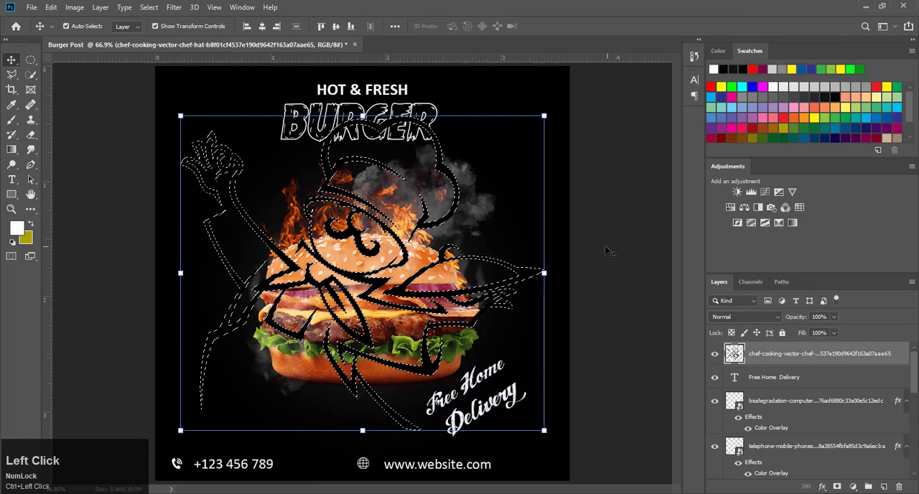
key("alt+BackSpace")
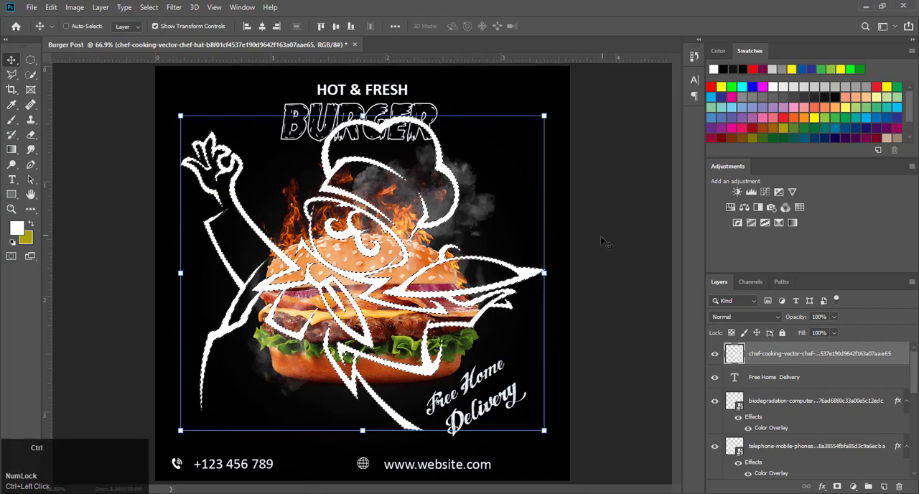
key("ctrl+d")
Step: Scale the chef graphic to 24.58% and place it in the post's upper-left corner beside the BURGER headline
left_click_drag(544, 115, 333, 302)
left_click_drag(251, 338, 234, 90)
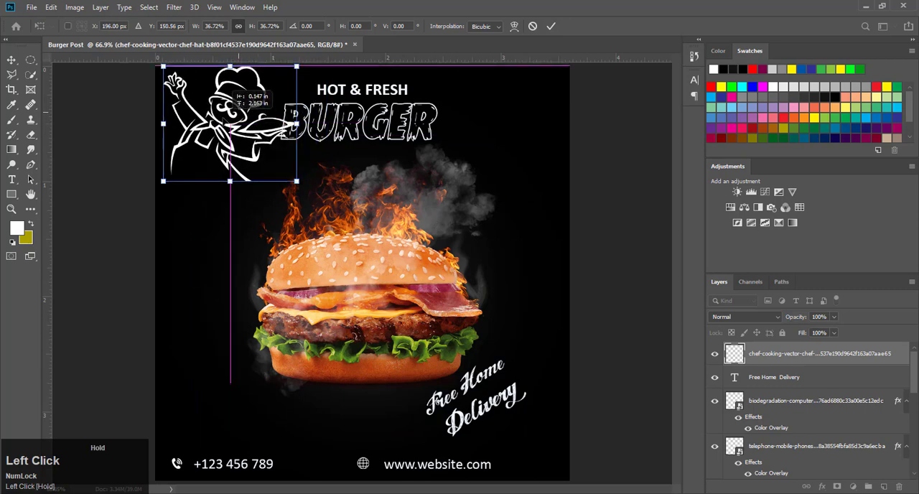
left_click_drag(296, 66, 251, 103)
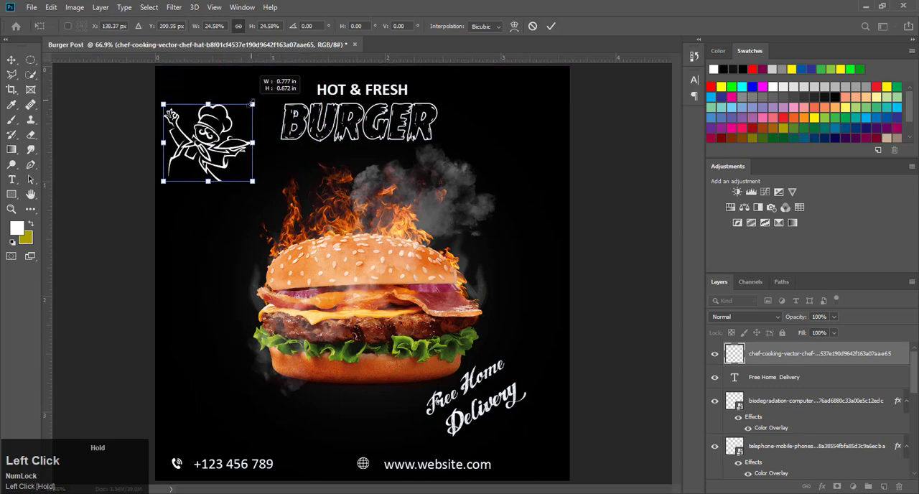
left_click_drag(213, 141, 219, 92)
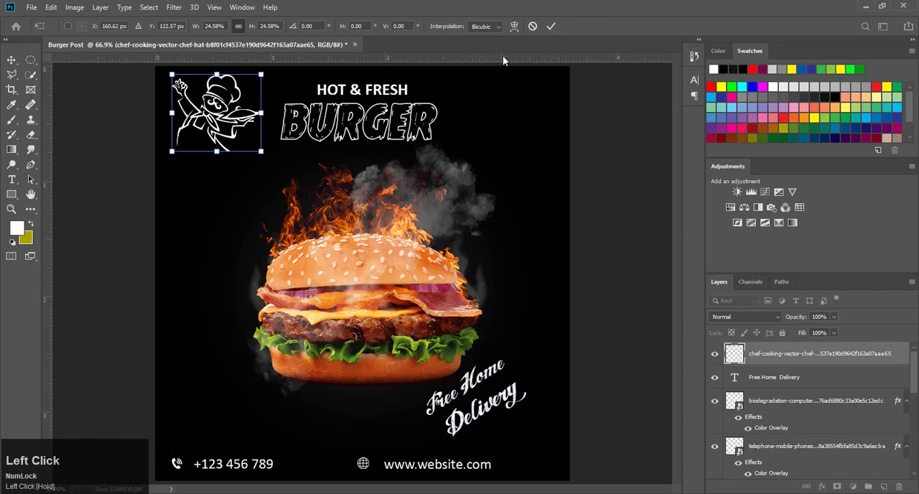
left_click(551, 26)
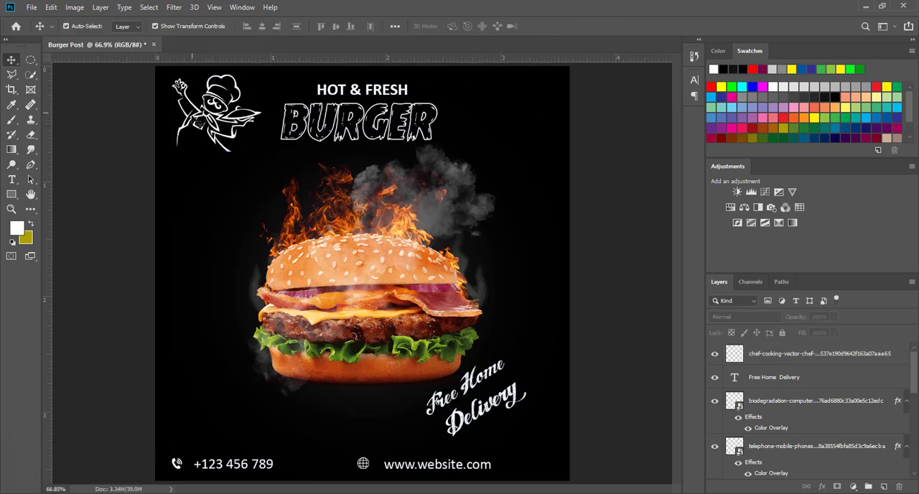
Step: Add the text "LOGO" just below the chef graphic
scroll(192, 117, "up", 3, "alt")
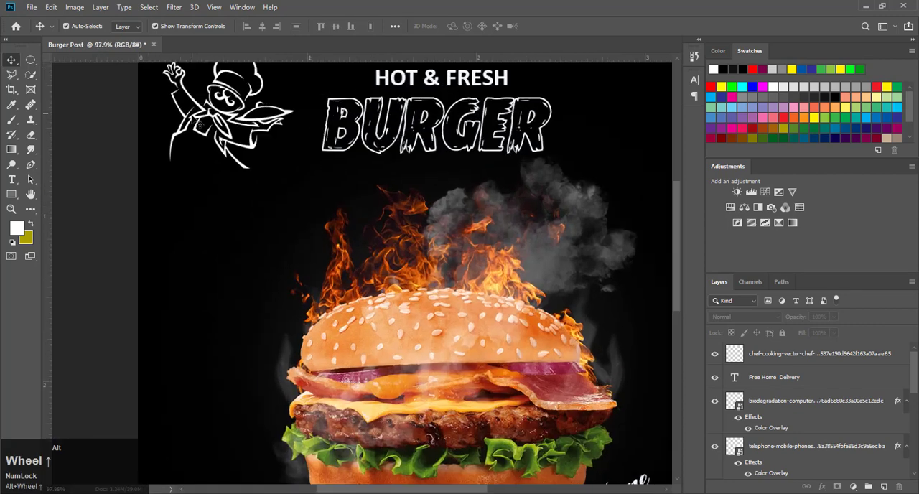
left_click(12, 179)
left_click(185, 194)
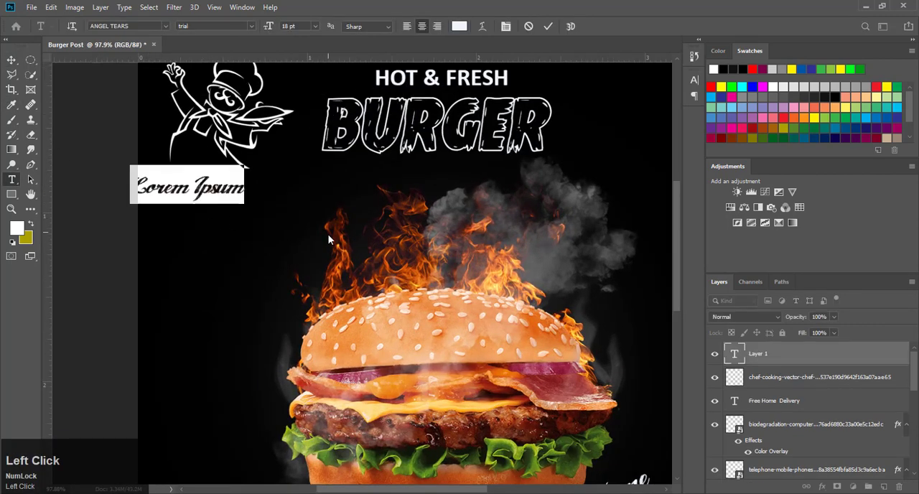
type("L")
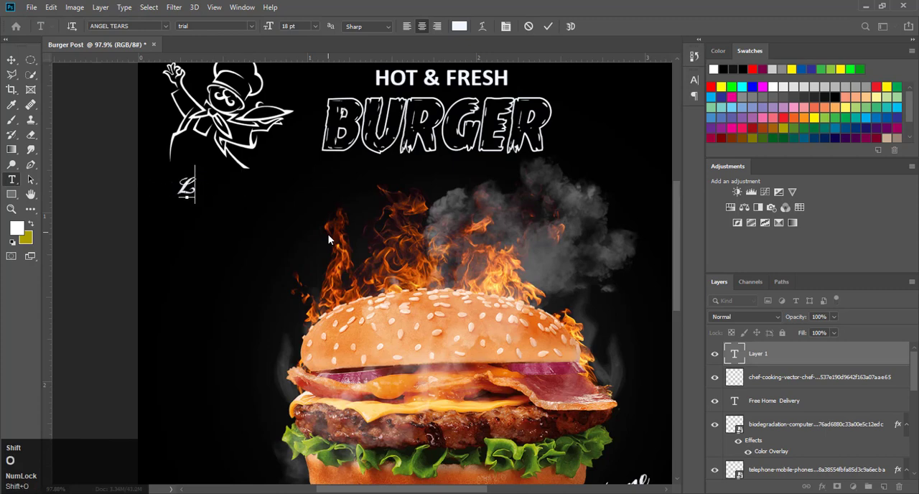
type("OGO")
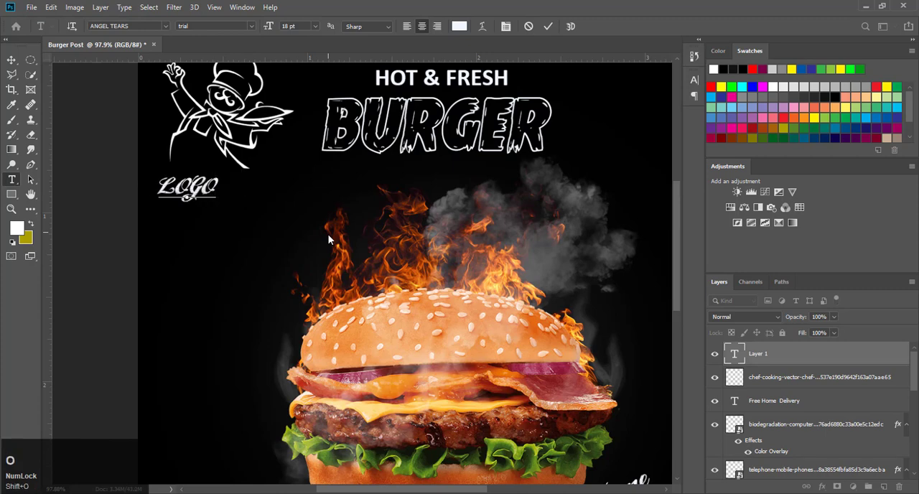
Step: Set the font of the LOGO text to Impact Regular
key("ctrl+a")
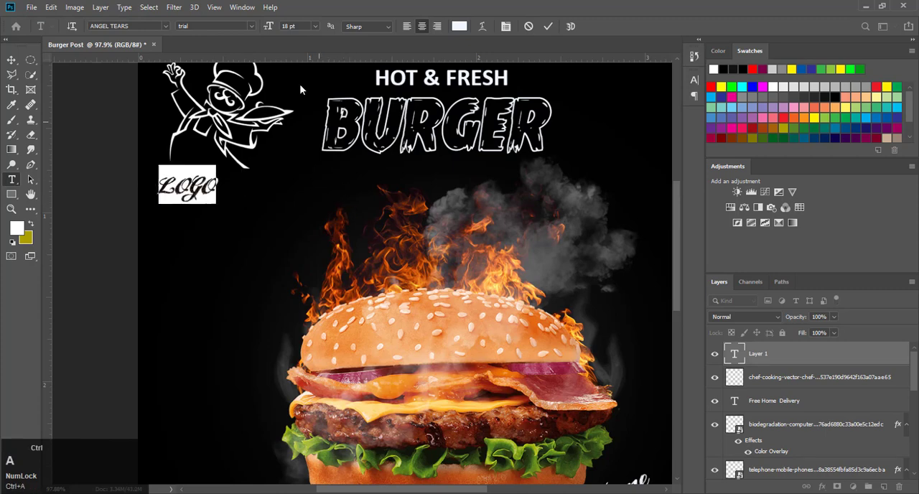
left_click(133, 29)
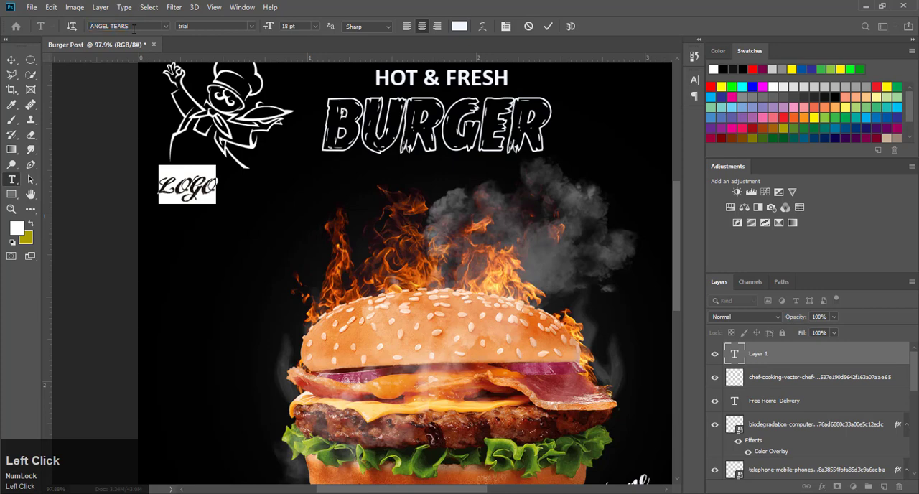
left_click_drag(162, 29, 72, 31)
type("im")
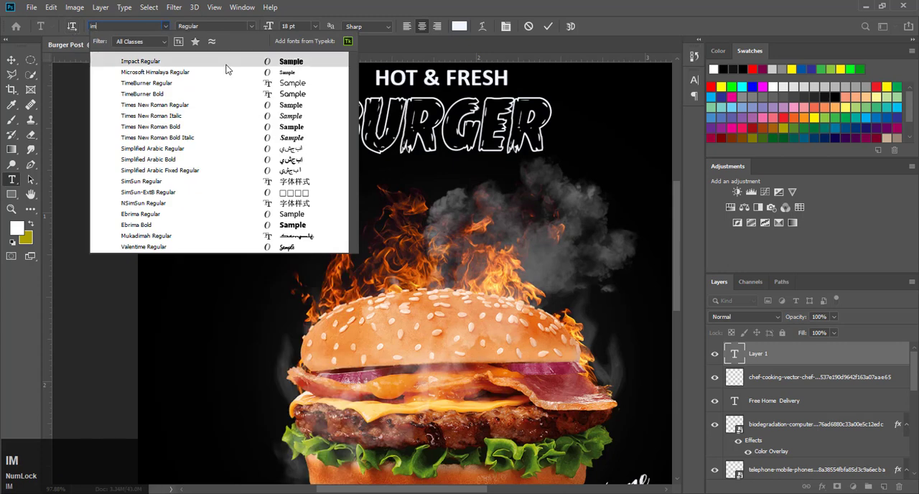
left_click(230, 65)
left_click(554, 27)
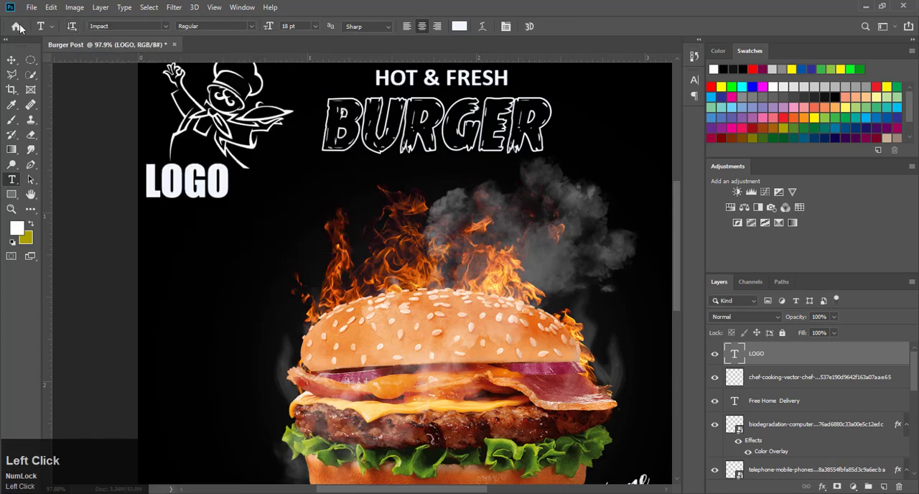
Step: Scale the LOGO text to 66.99% and position it beneath the chef graphic
left_click(11, 60)
mouse_move(230, 163)
left_mouse_down()
mouse_move(255, 168)
mouse_move(229, 169)
left_mouse_up()
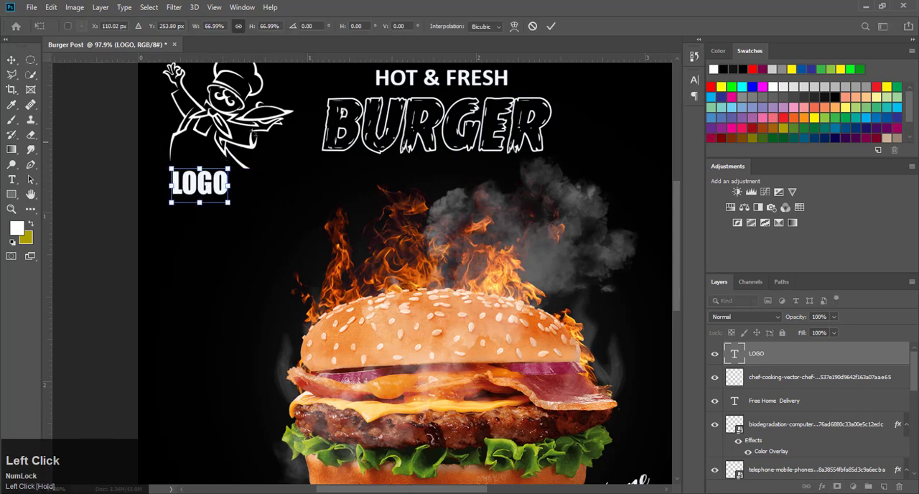
left_click(552, 29)
left_click(109, 163)
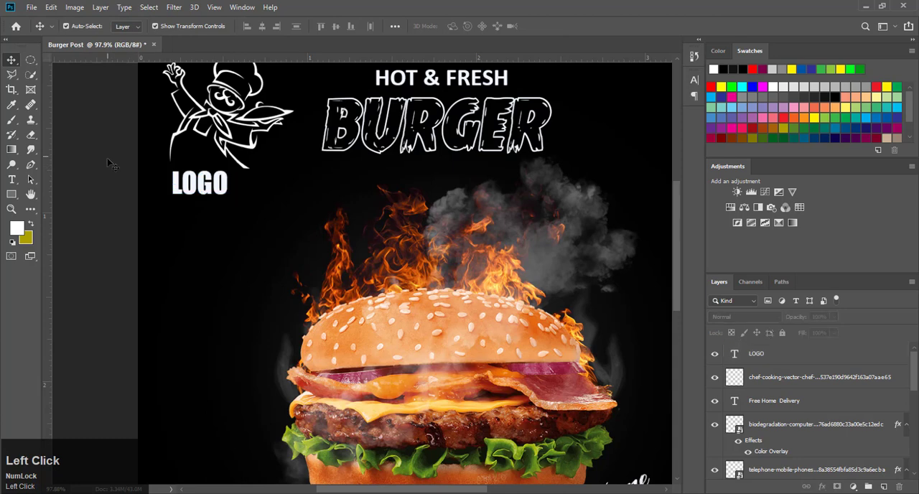
Step: Change the LOGO text's font to Calibri Regular and move it up about 0.05 in, closer to the chef graphic
key("ctrl+0")
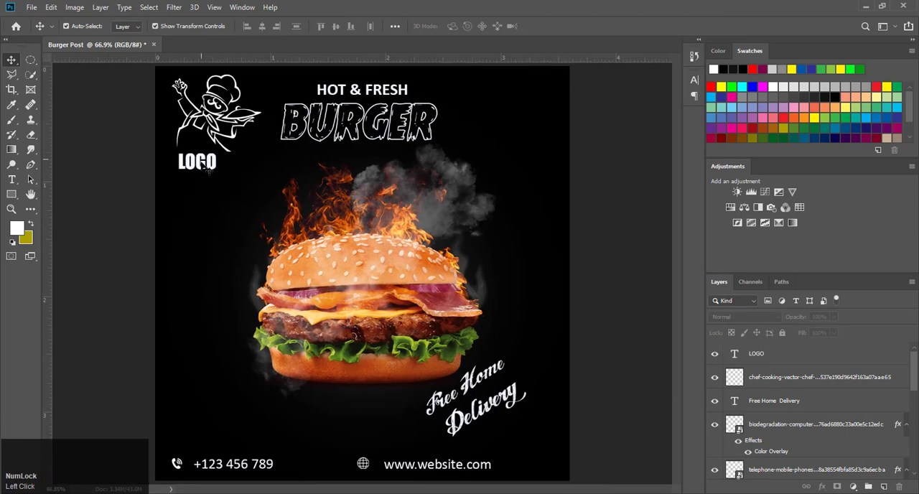
double_click(207, 167)
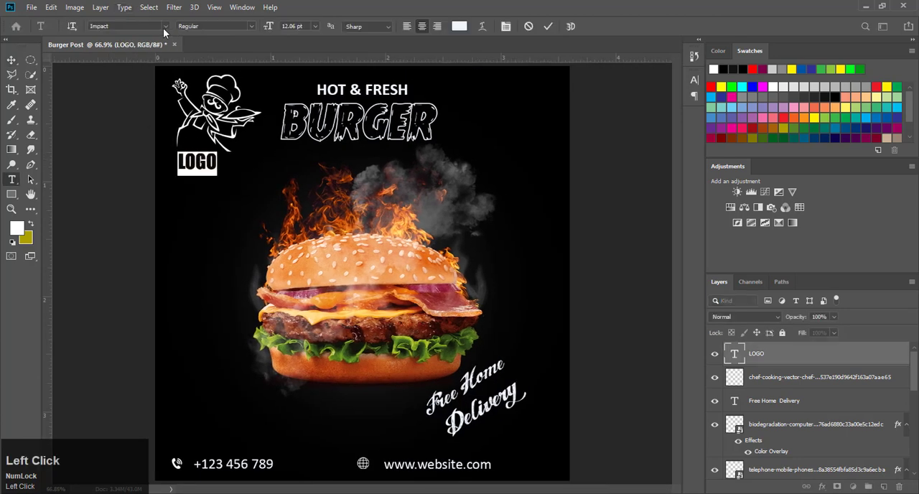
left_click(164, 26)
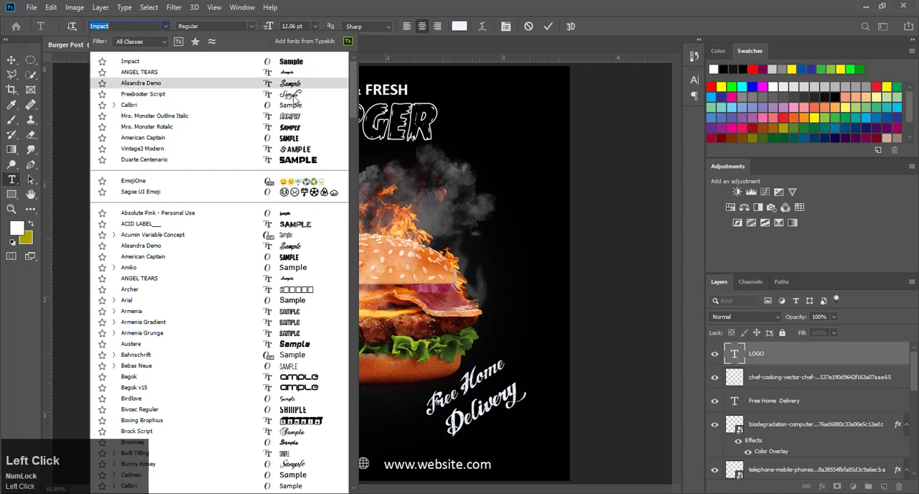
left_click(294, 105)
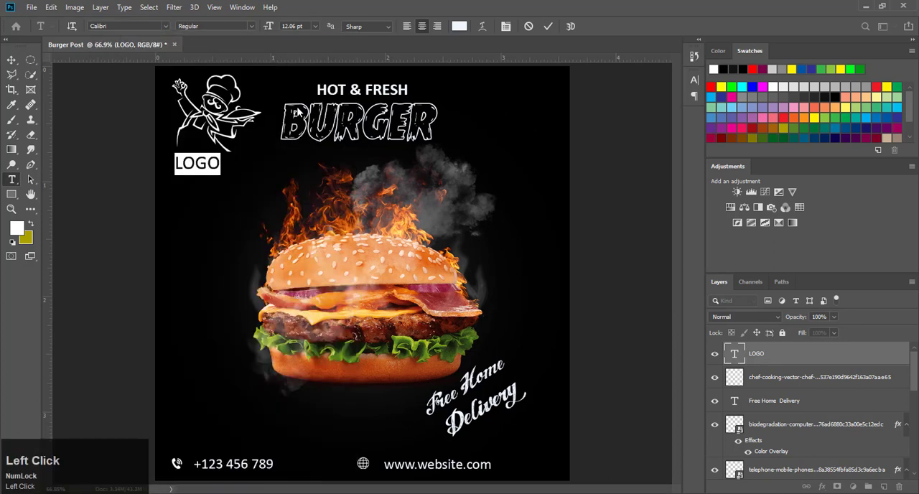
left_click(548, 27)
left_click_drag(207, 165, 206, 158)
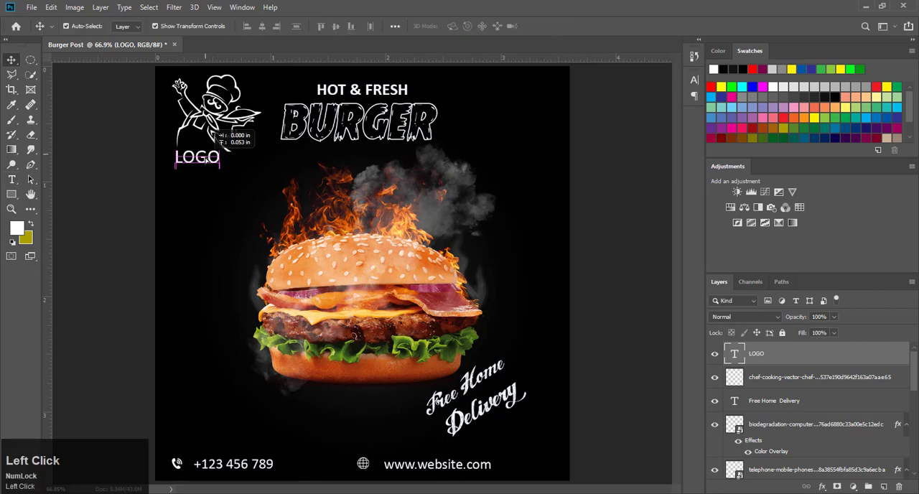
left_click(607, 145)
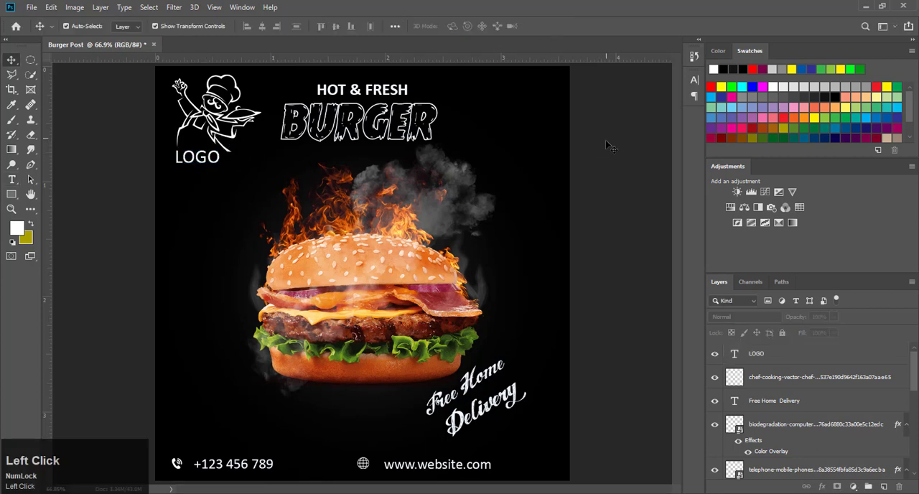
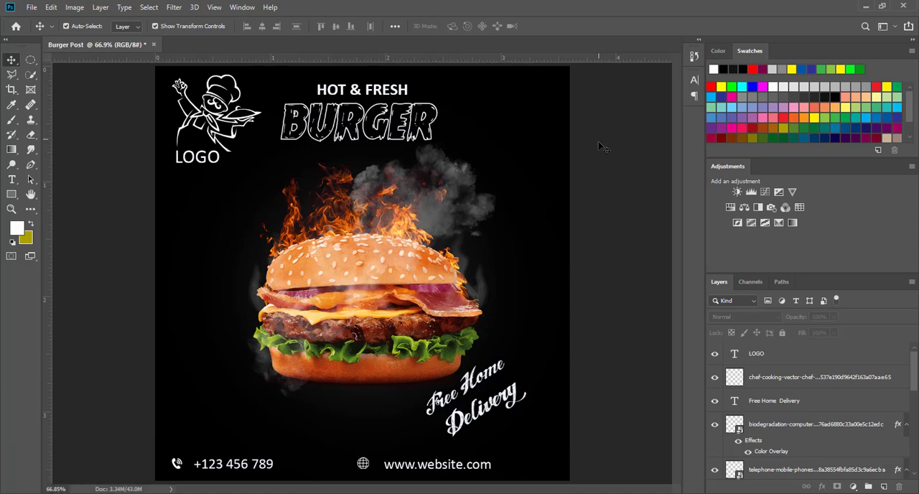
Step: Add the text "45% OFF" on two lines beside the burger's smoke, with OFF on the second line
key("F9")
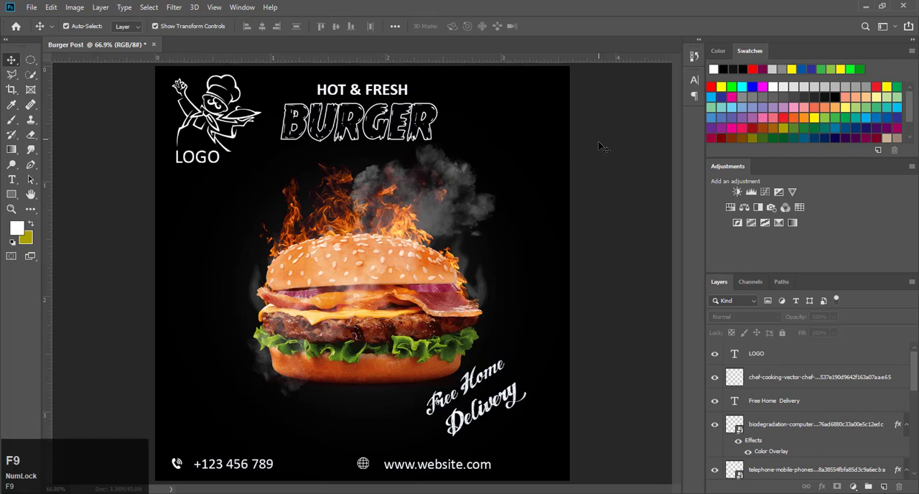
left_click(12, 180)
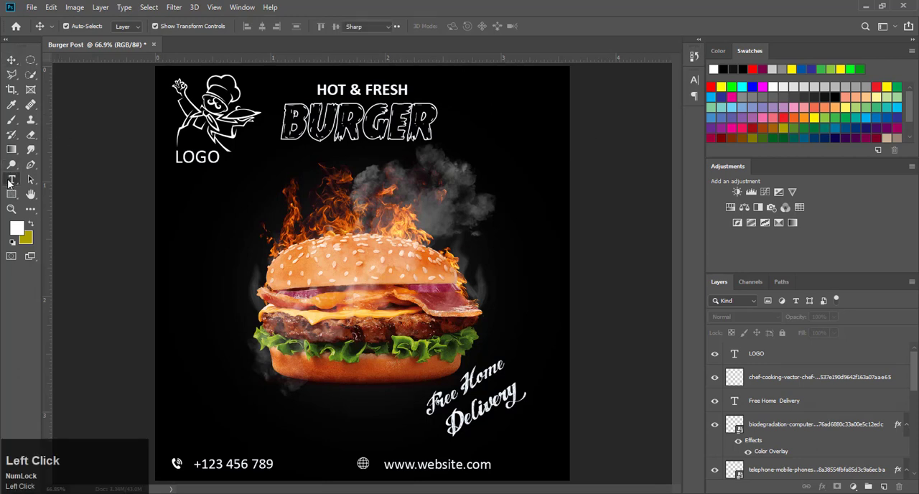
left_click(489, 235)
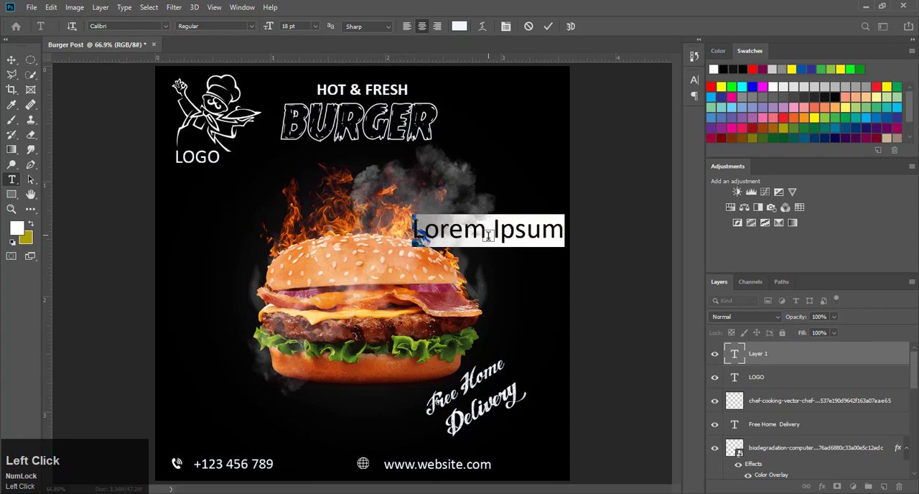
type("45")
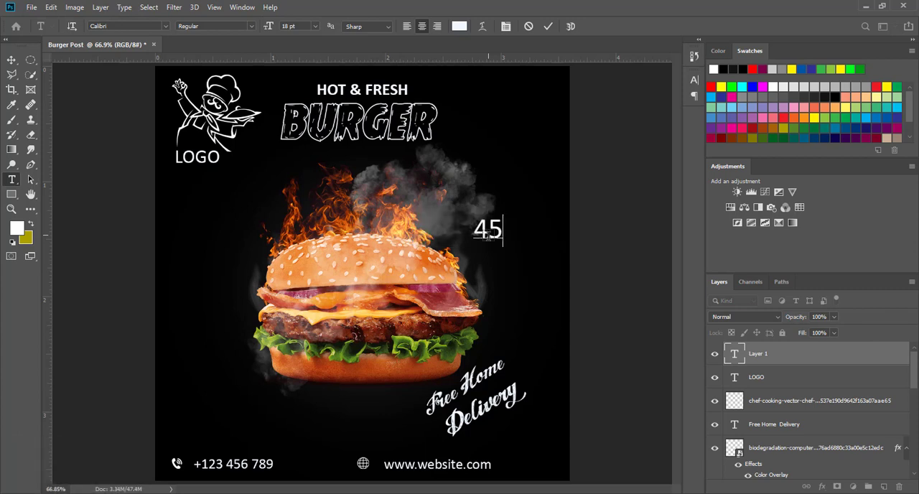
type("%")
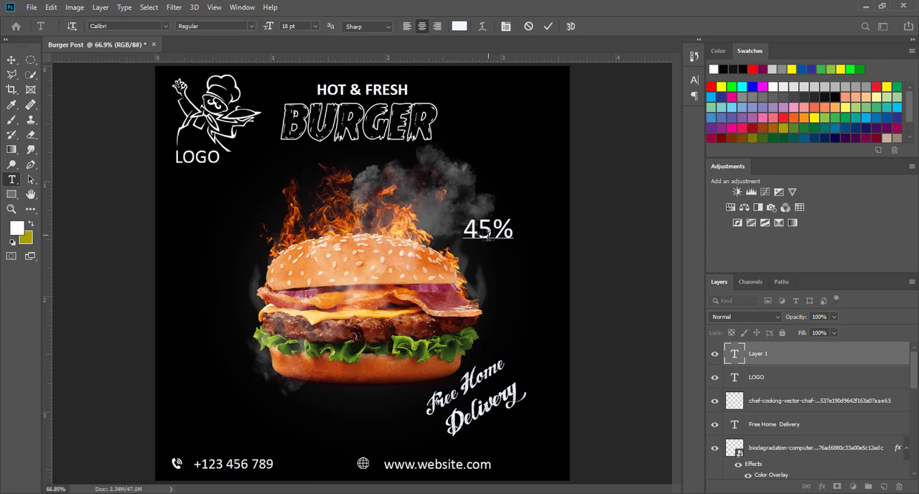
type("\\")
key("Caps_Lock")
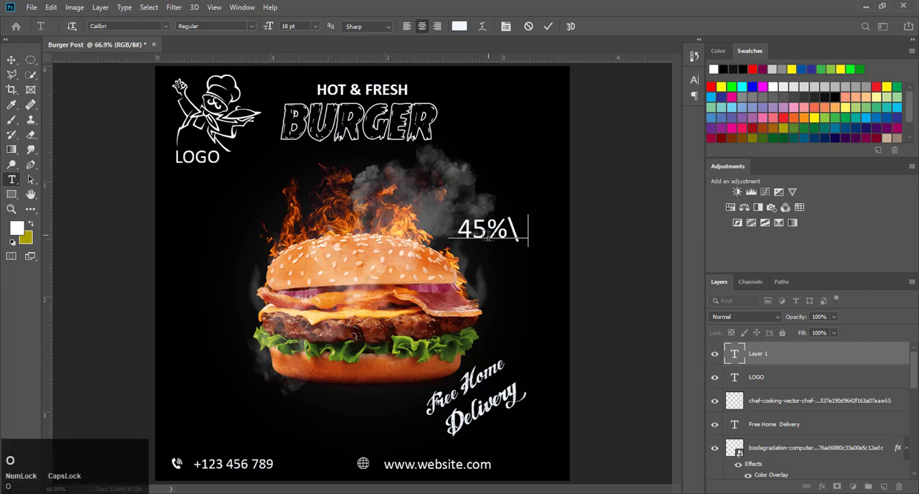
type("OFF")
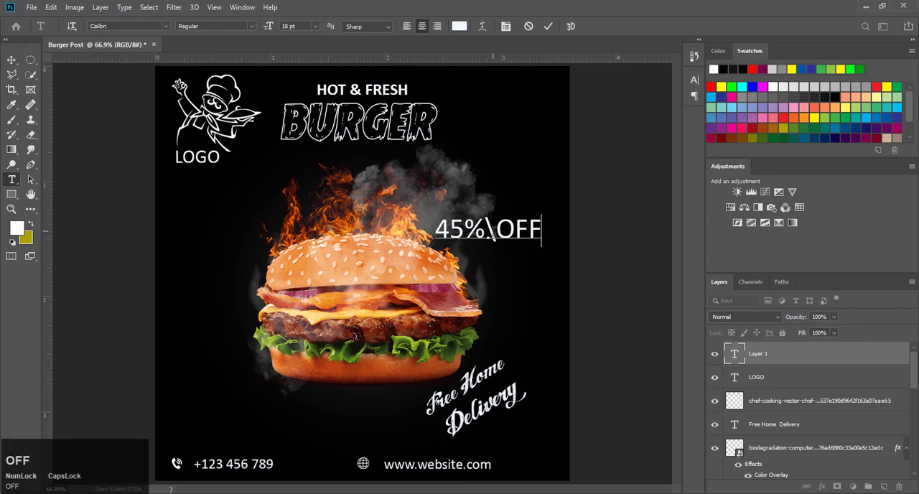
left_click(492, 234)
key("BackSpace")
key("Return")
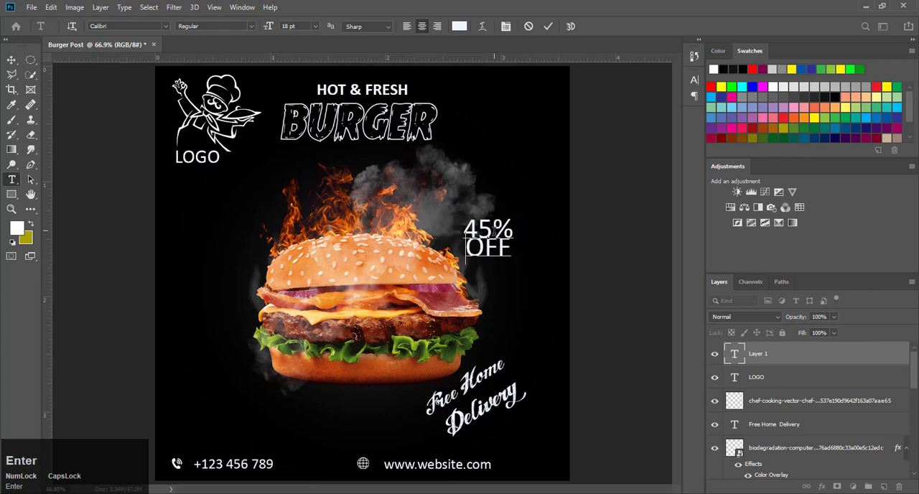
Step: Set the line spacing of the whole 45% OFF text to Auto
key("ctrl+a")
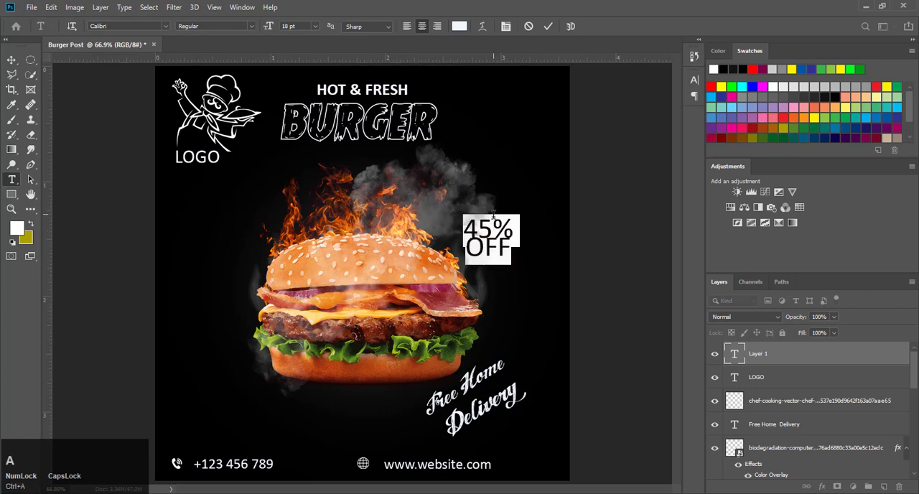
left_click(505, 26)
left_click(654, 110)
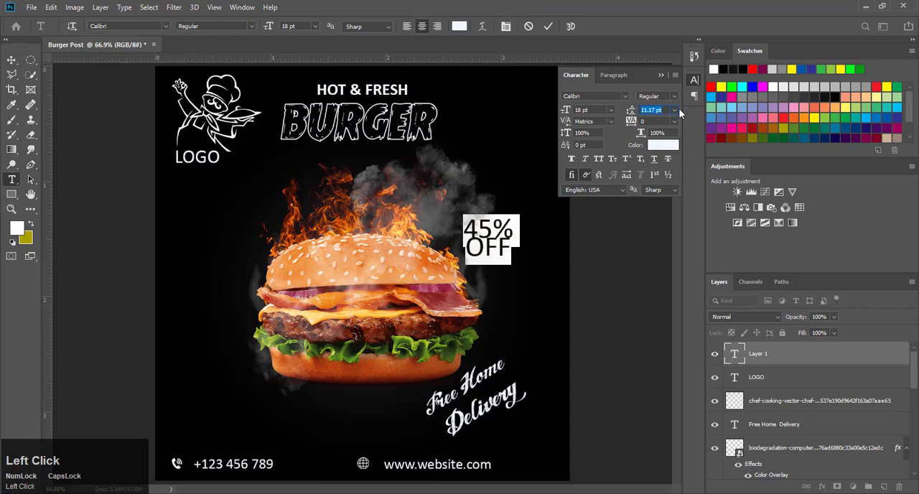
left_click(675, 110)
left_click(657, 120)
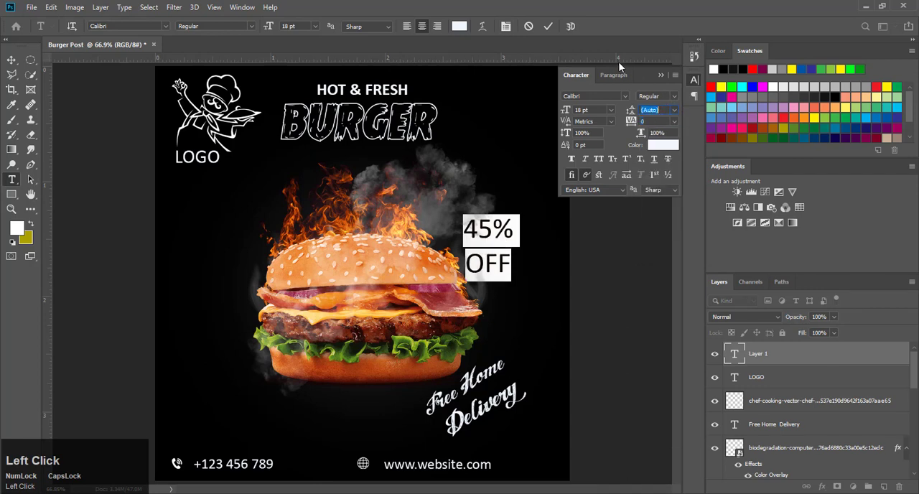
left_click(548, 26)
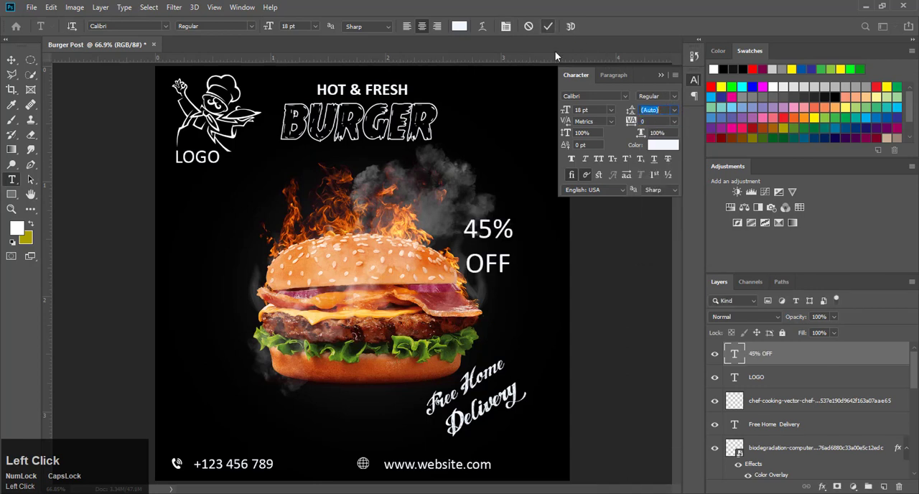
left_click(664, 76)
Step: Change the font of the word OFF in the 45% OFF text to American Captain
double_click(491, 263)
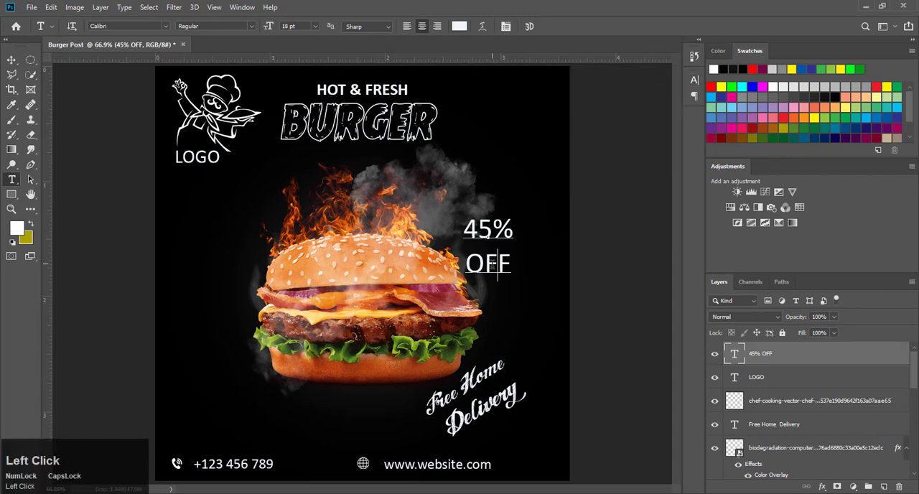
left_click(166, 27)
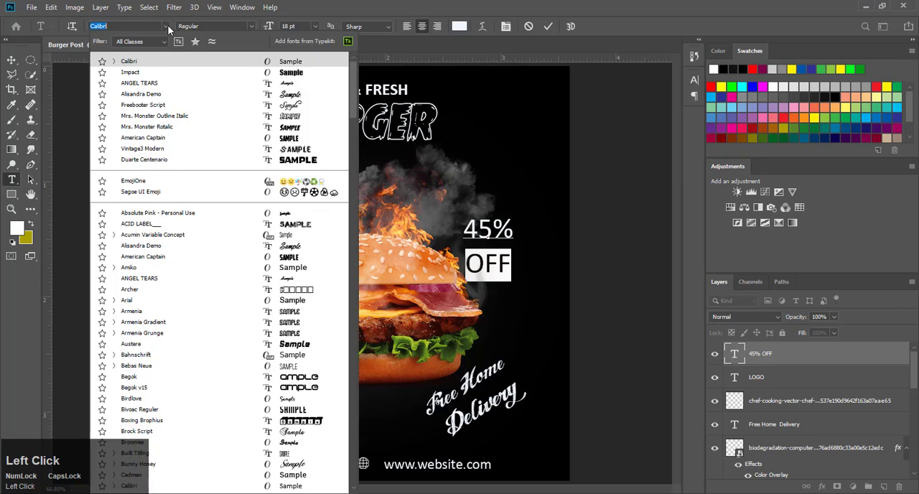
left_click(280, 138)
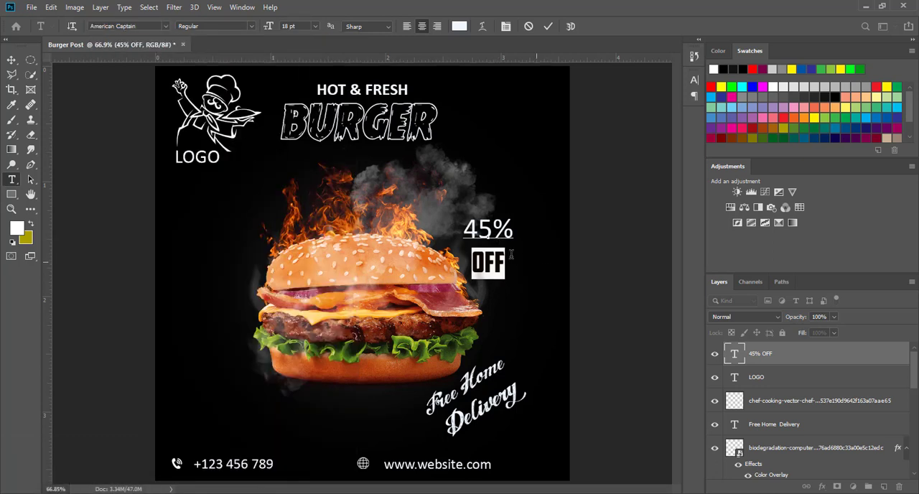
left_click(550, 26)
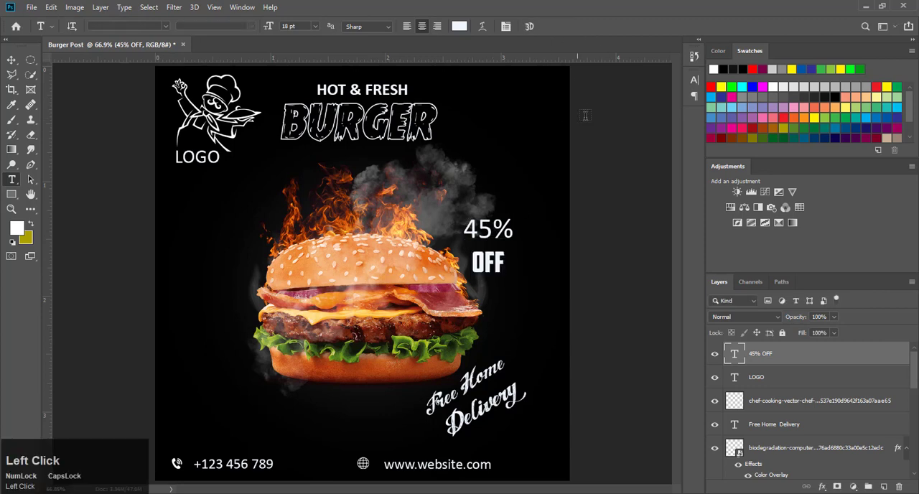
Step: Draw a white circle about 187 px across beside the burger and move it slightly up beneath the LOGO text
left_click(10, 63)
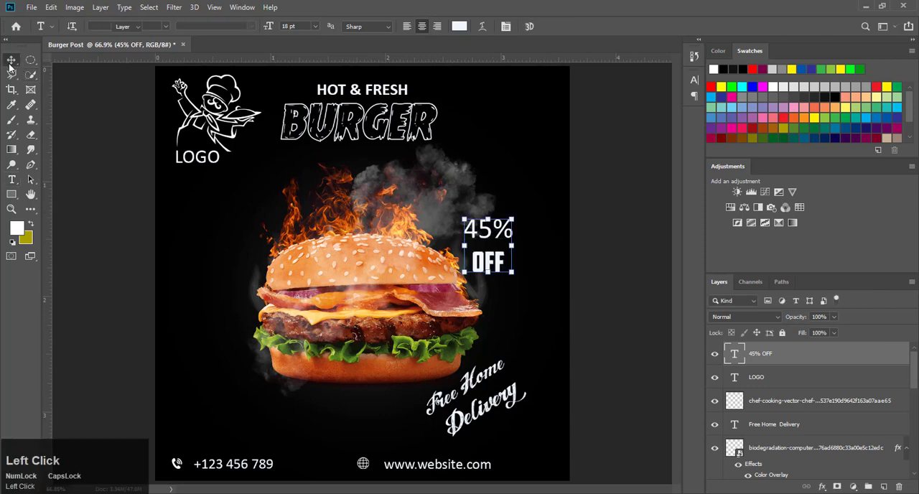
right_click(11, 196)
left_click(54, 221)
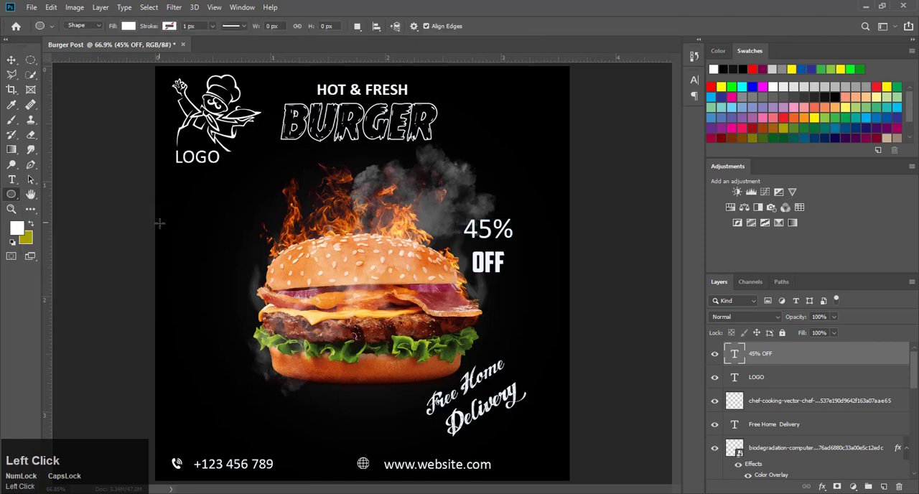
left_click_drag(179, 217, 251, 288)
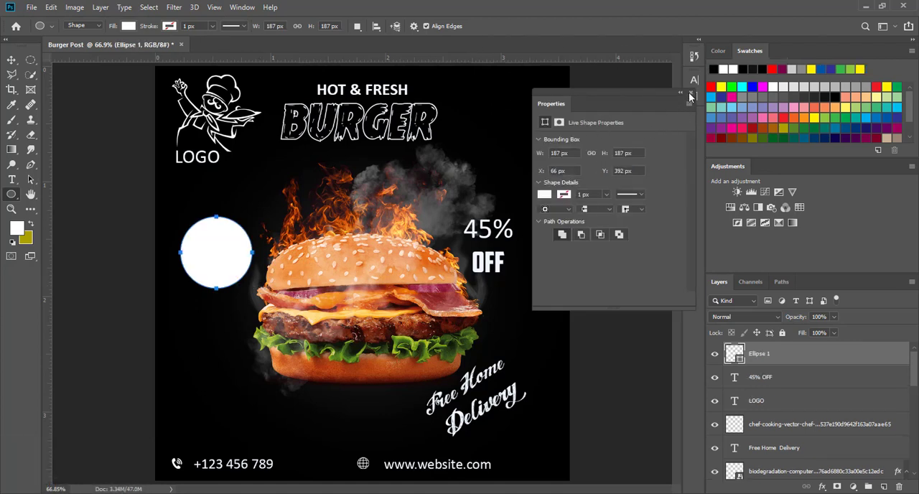
left_click(690, 96)
left_click(11, 59)
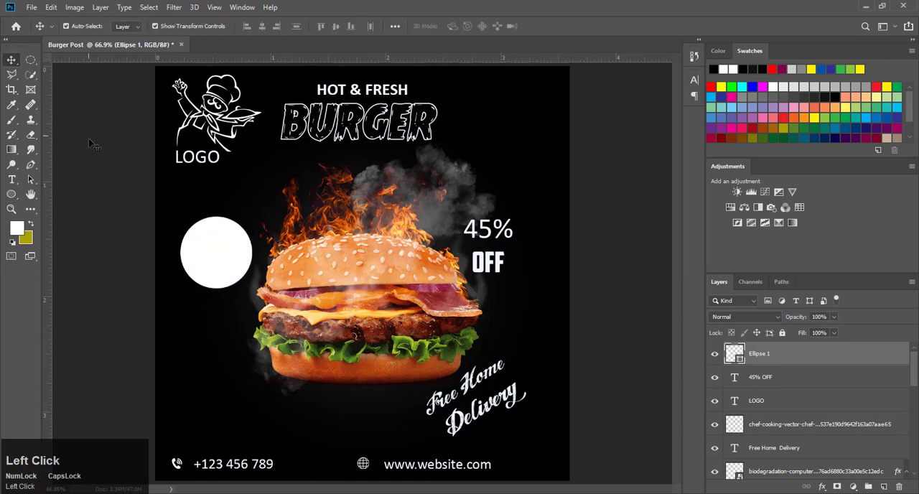
left_click_drag(219, 249, 210, 234)
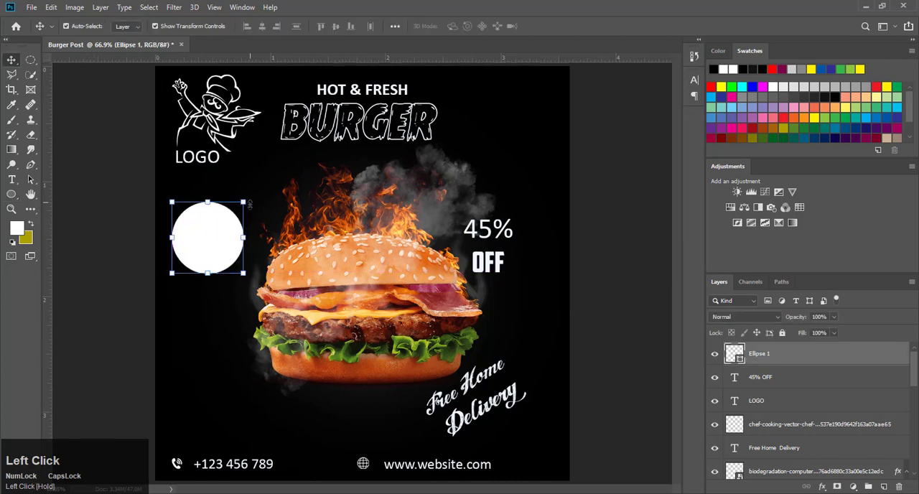
Step: Move the 45% OFF text onto the white circle and place its layer above Ellipse 1
left_click(503, 259)
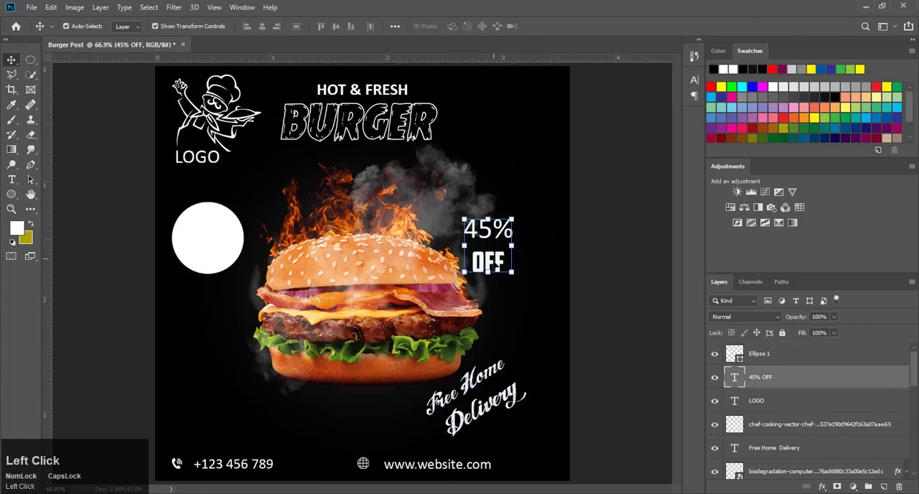
left_click_drag(495, 262, 208, 251)
left_click_drag(804, 380, 804, 348)
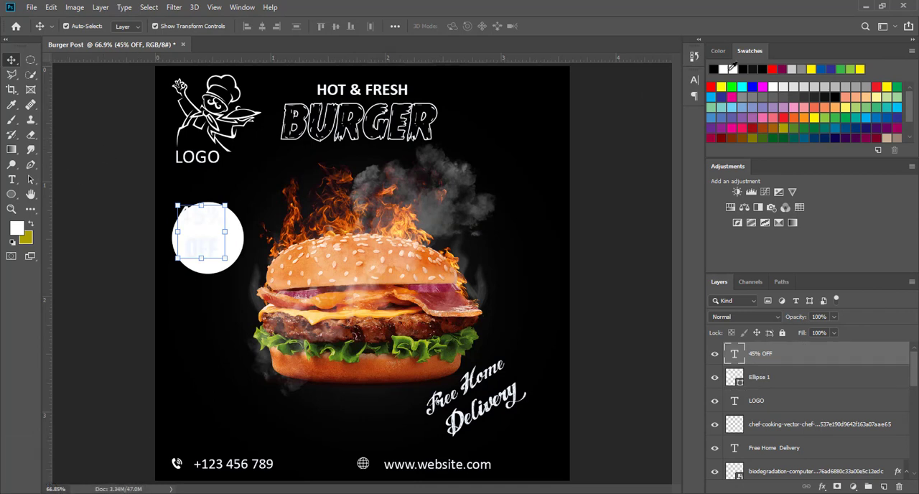
Step: Recolor the 45% OFF text black and center it inside the white circle
left_click(746, 66)
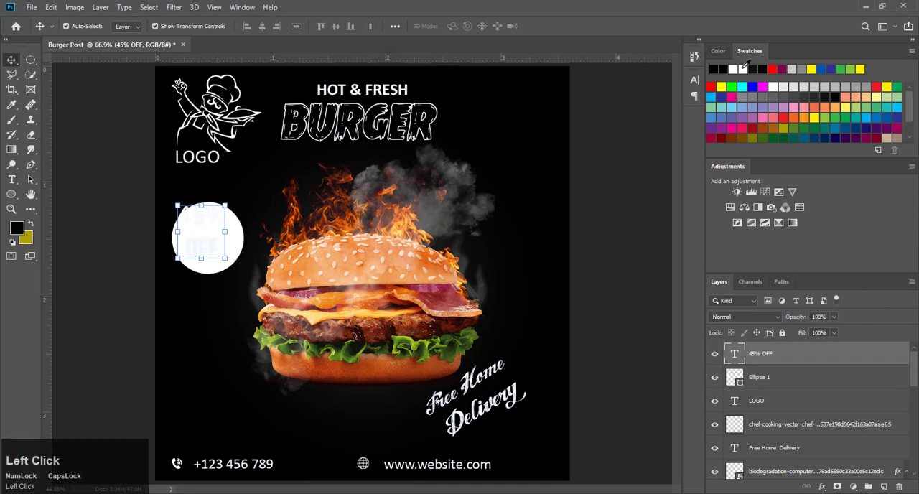
key("alt+Delete")
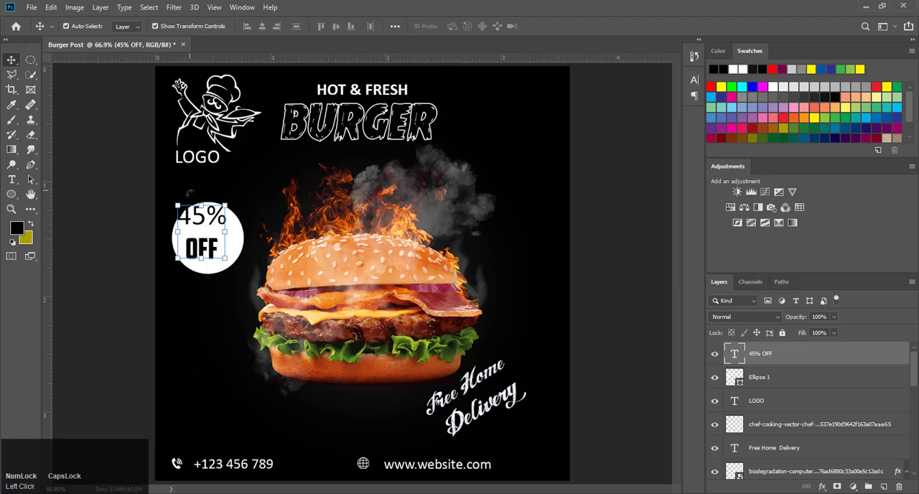
left_click_drag(202, 238, 209, 245)
left_click_drag(232, 213, 208, 236)
left_click(315, 260)
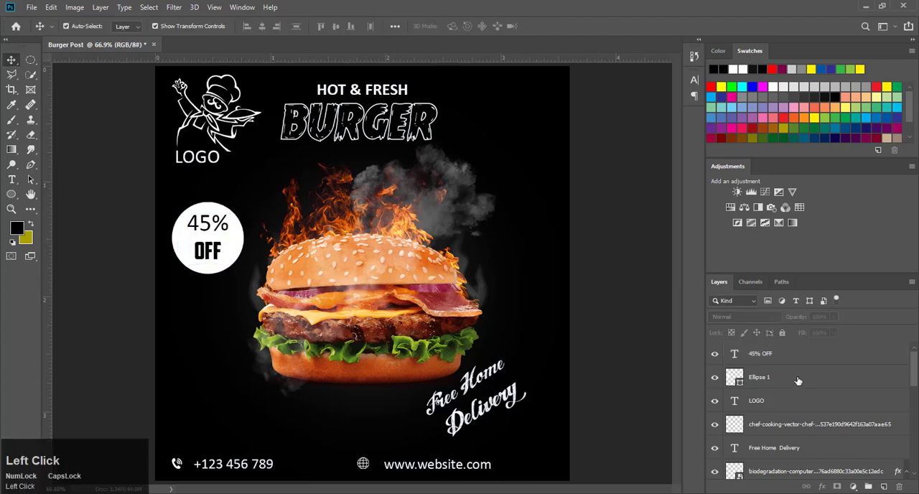
Step: Group the Ellipse 1 and 45% OFF layers and name the group "45%"
left_click(798, 381)
left_click(790, 354, "shift")
key("ctrl+g")
double_click(758, 349)
type("45%")
key("Return")
Step: Change the LOGO text's font to American Captain and reposition it slightly lower beneath the chef graphic
double_click(734, 368)
left_click(165, 27)
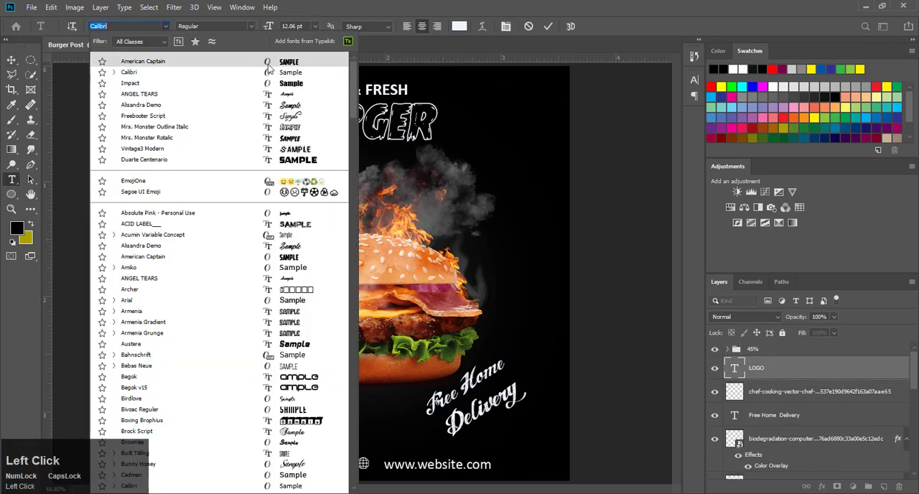
left_click(268, 65)
left_click(12, 61)
left_click_drag(217, 148, 202, 163)
left_click(610, 137)
Step: Group the HOT & FRESH, BURGER, phone number and website text layers and name the group "TEXT"
key("F9")
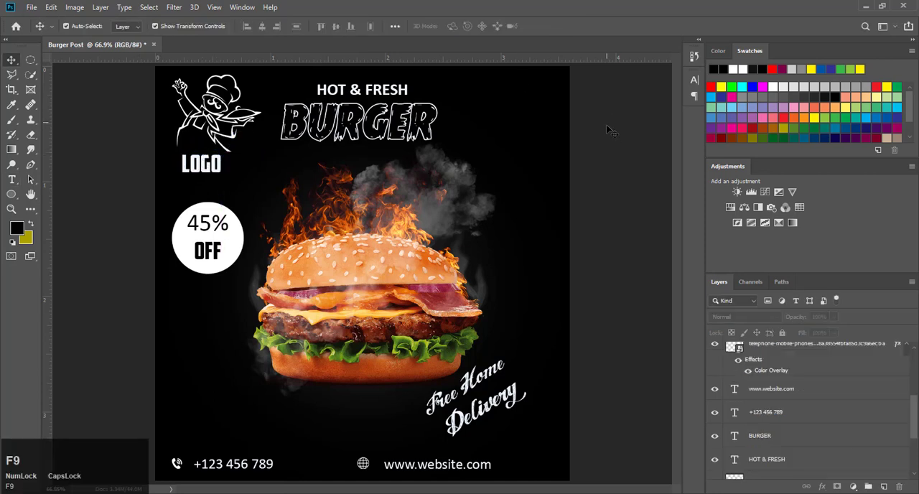
left_click(790, 467)
scroll(797, 380, "up", 1)
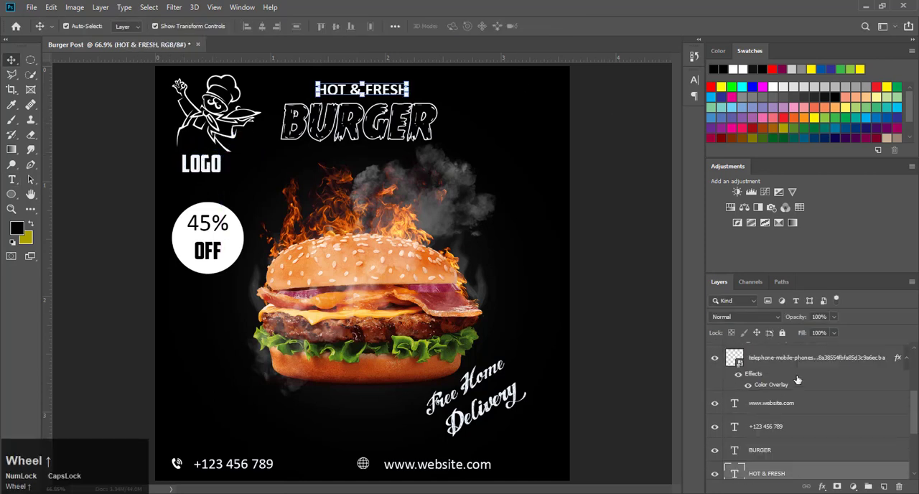
left_click(782, 404, "shift")
key("ctrl+g")
double_click(757, 399)
type("TEXT")
key("Return")
Step: Bring the TEXT group to the top of the layer stack and put the LOGO and Free Home Delivery layers into it
scroll(834, 404, "up", 3)
scroll(818, 449, "down", 2)
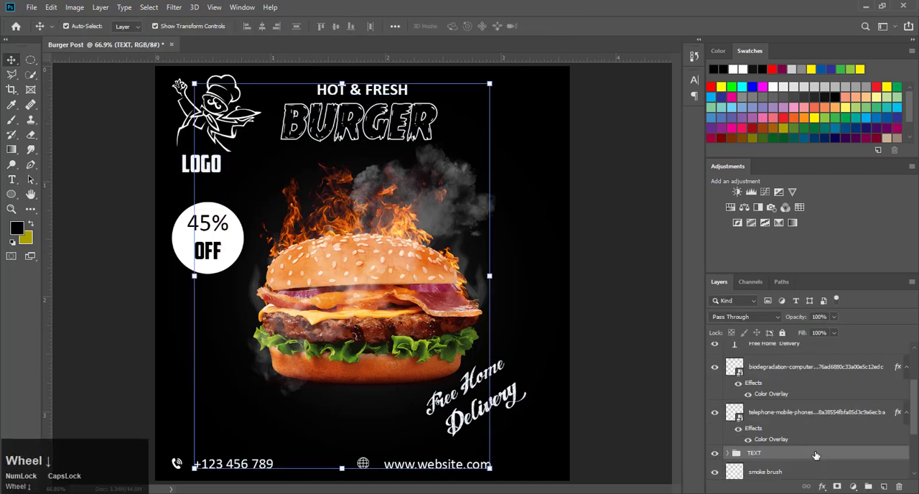
key("ctrl+shift+]")
scroll(814, 454, "up", 3)
left_click_drag(758, 383, 749, 350)
left_click_drag(768, 406, 754, 351)
Step: Move the chef graphic layer into the png pics group
scroll(752, 425, "down", 4)
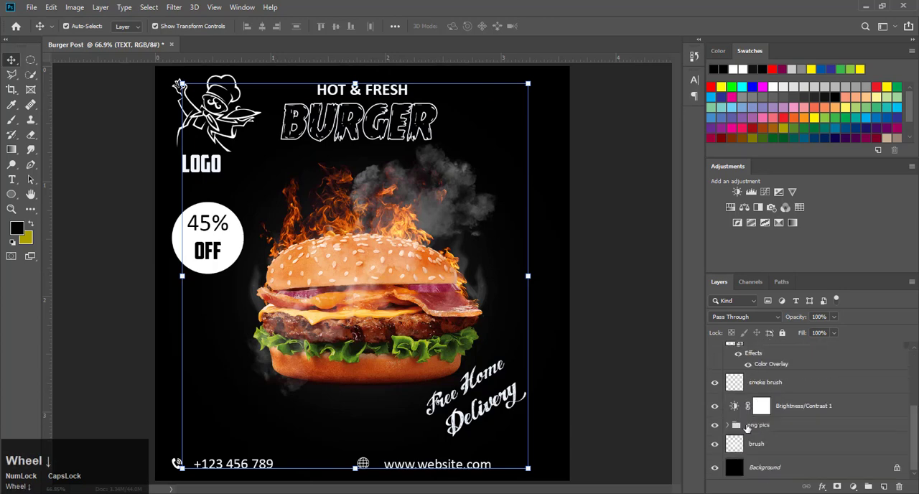
scroll(750, 425, "up", 4)
left_click_drag(797, 384, 779, 428)
Step: Group the website icon and telephone icon layers and name the group "CONTACT"
scroll(780, 423, "up", 4)
left_click(787, 385)
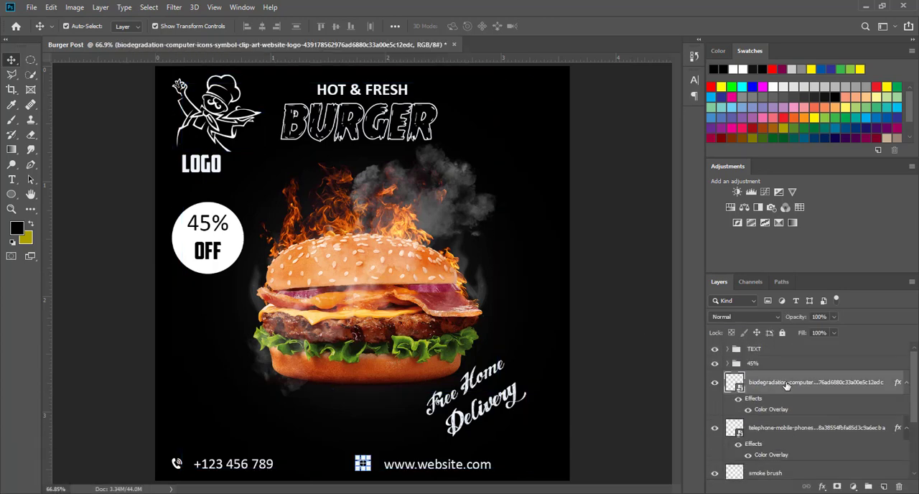
left_click(783, 428, "shift")
key("ctrl+g")
double_click(757, 382)
type("CONTACT")
key("Return")
Step: Unlock the black Background layer and duplicate it
scroll(763, 444, "down", 1)
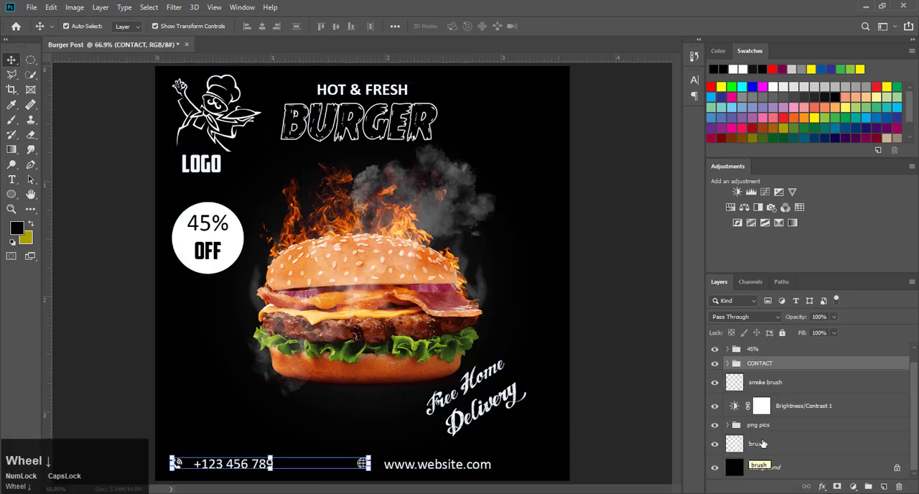
scroll(804, 402, "up", 1)
scroll(811, 424, "down", 1)
left_click(832, 445)
left_click(897, 469)
key("ctrl+j")
Step: Group all layers from the background copy up to the TEXT group and name the group "BURGER POST"
scroll(849, 387, "up", 2)
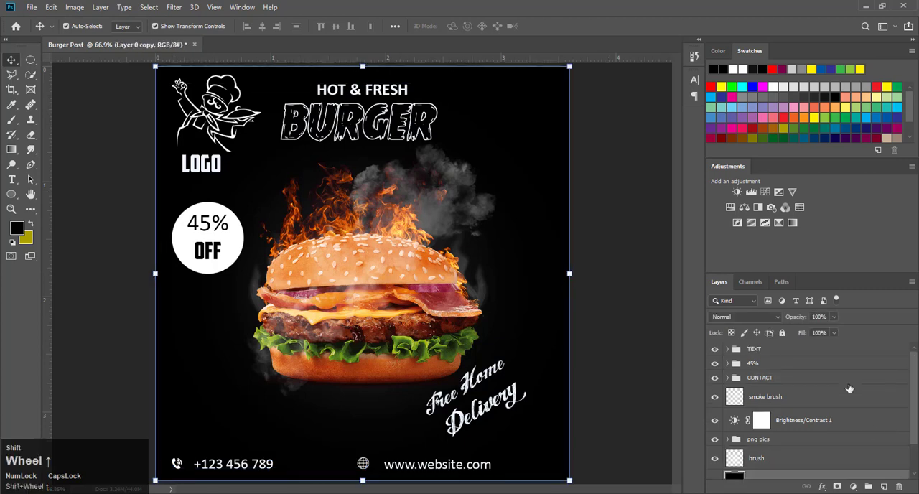
left_click(797, 349, "shift")
key("ctrl+g")
double_click(754, 350)
type("BURGER POST")
key("Return")
Step: Fully lock the black Layer 0 and select the BURGER POST group
left_click(779, 368)
left_click(782, 333)
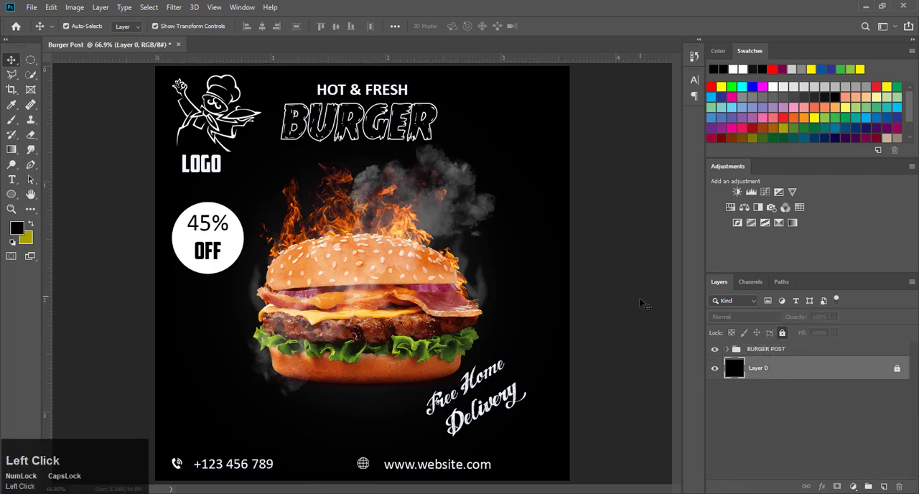
left_click(754, 348)
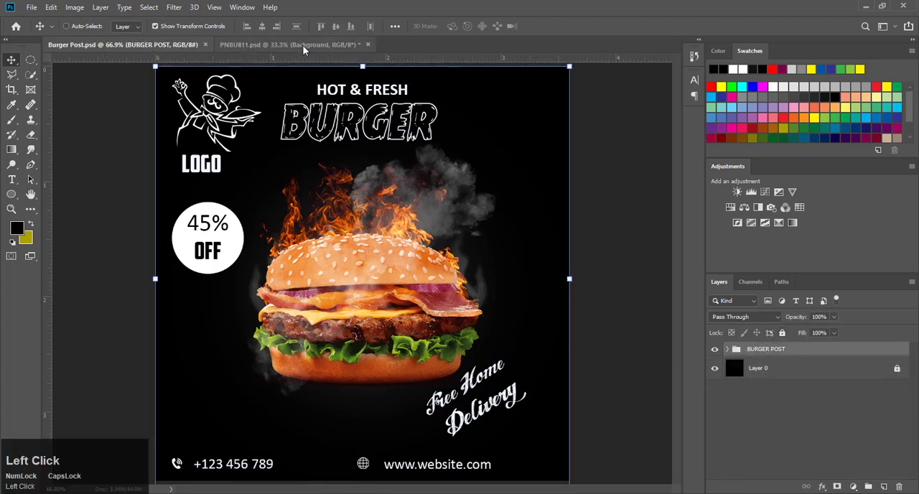
Step: Open the "Place Your Design Here" smart object in the PNBU811.psd mockup and copy the BURGER POST group from Burger Post.psd into it
left_click(303, 44)
double_click(756, 407)
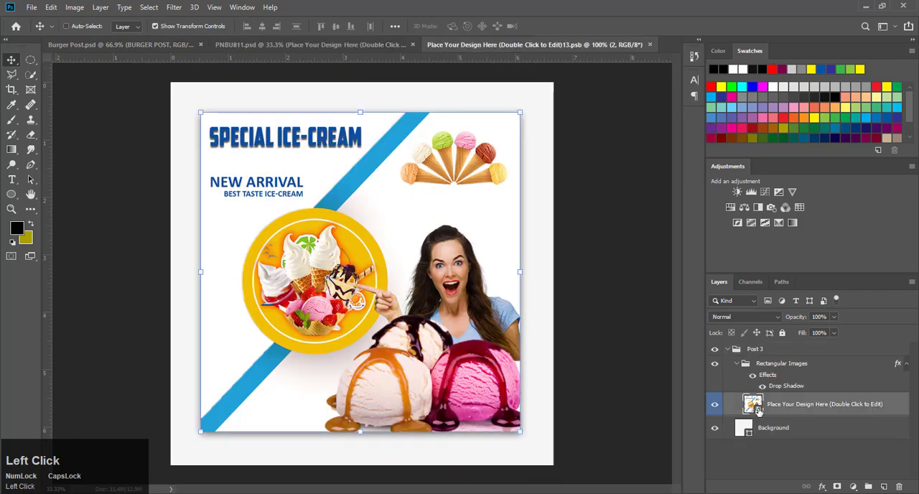
left_click(94, 45)
left_click_drag(417, 284, 388, 282)
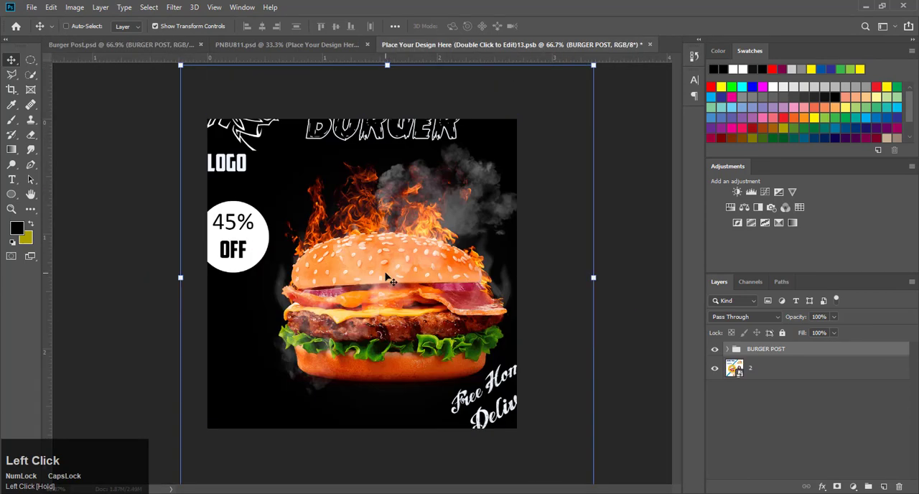
Step: Delete the old ice-cream design layer 2 and scale and position the BURGER POST group to cover the square canvas
left_click(747, 374)
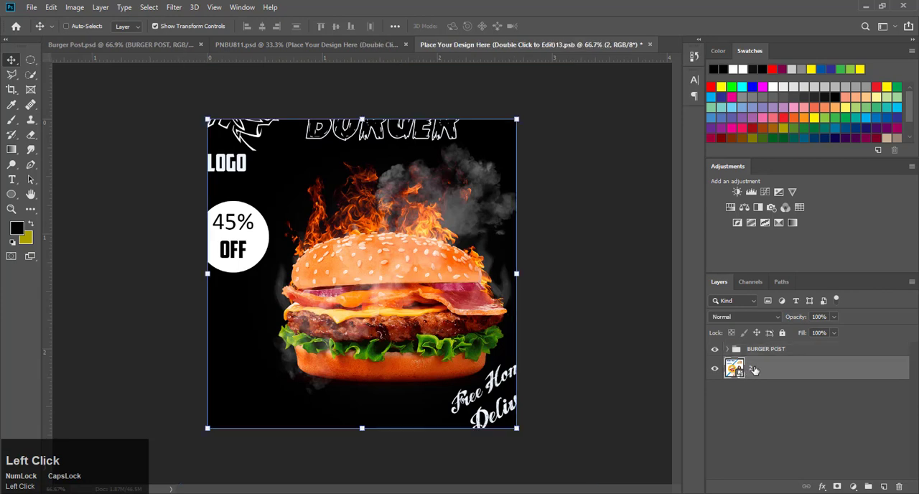
left_click_drag(753, 369, 772, 350)
left_click_drag(595, 66, 534, 127)
left_click_drag(493, 183, 445, 192)
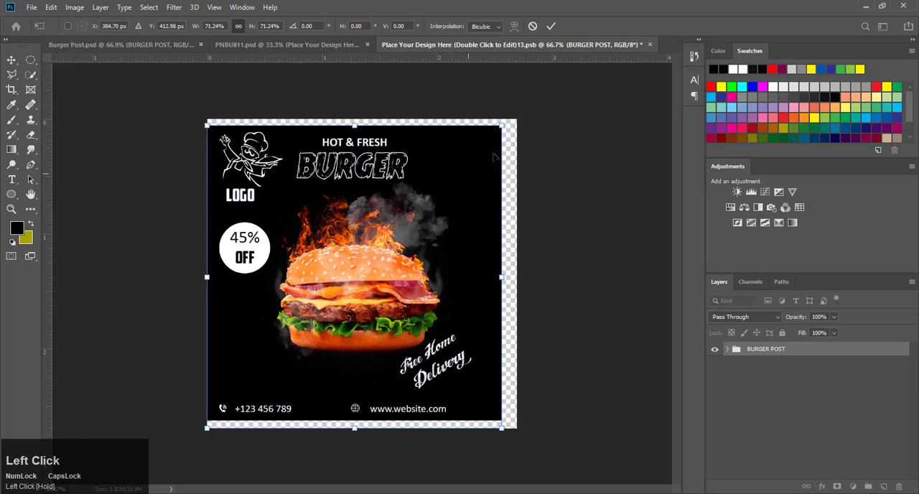
left_click_drag(501, 125, 511, 231)
left_click_drag(507, 428, 518, 440)
left_click(550, 27)
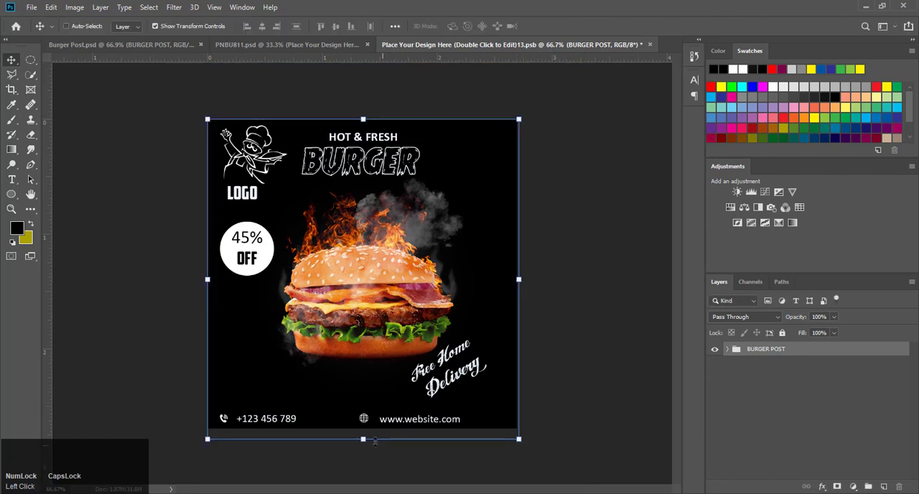
left_click_drag(364, 439, 366, 440)
left_click(557, 26)
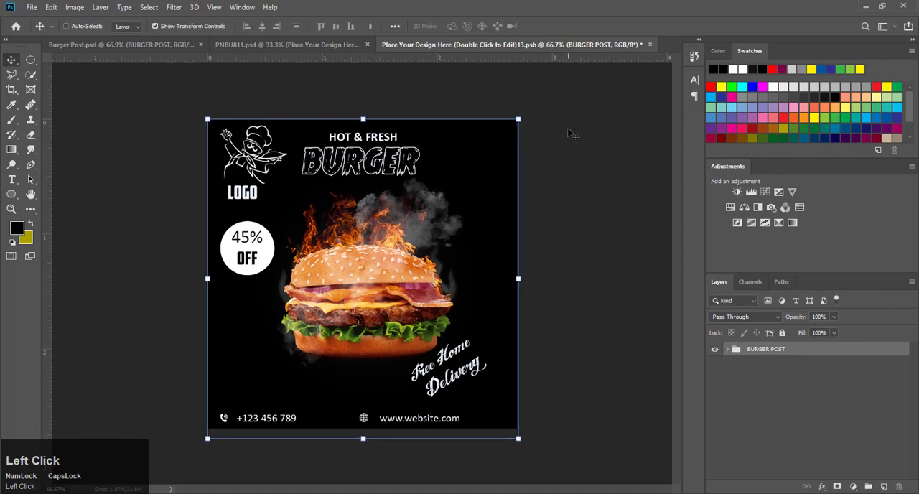
Step: Save the smart object to update the design in the PNBU811.psd mockup, and hide the transform controls there
left_click(29, 8)
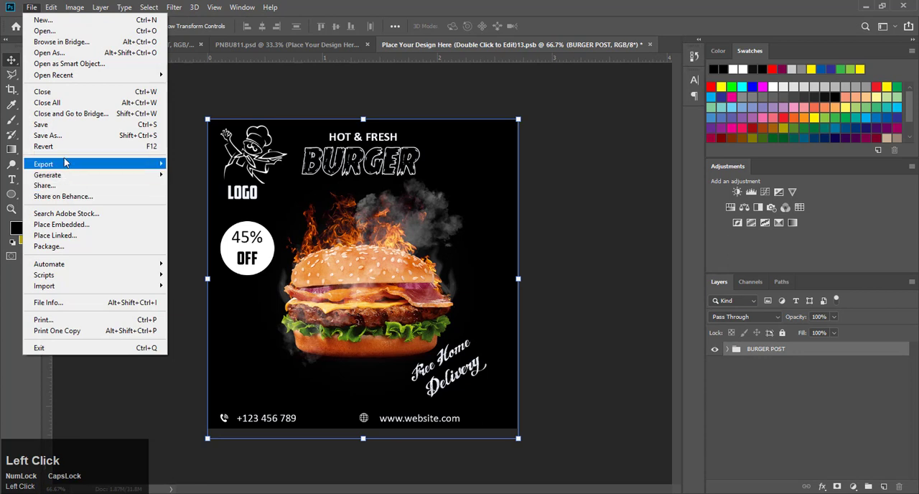
left_click(71, 124)
left_click(299, 46)
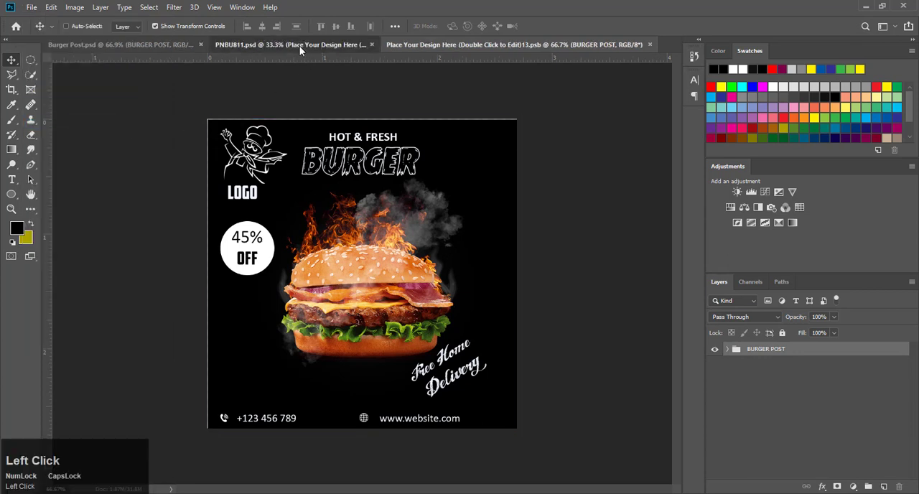
left_click(582, 187)
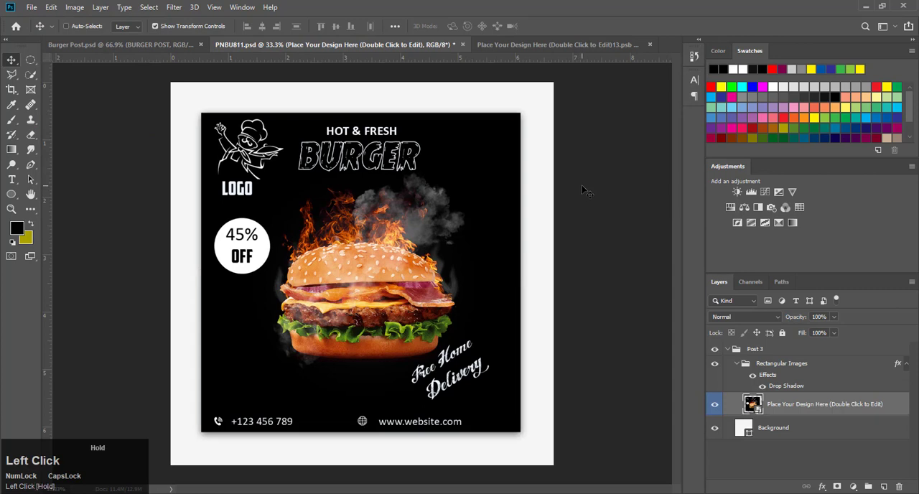
left_click(155, 26)
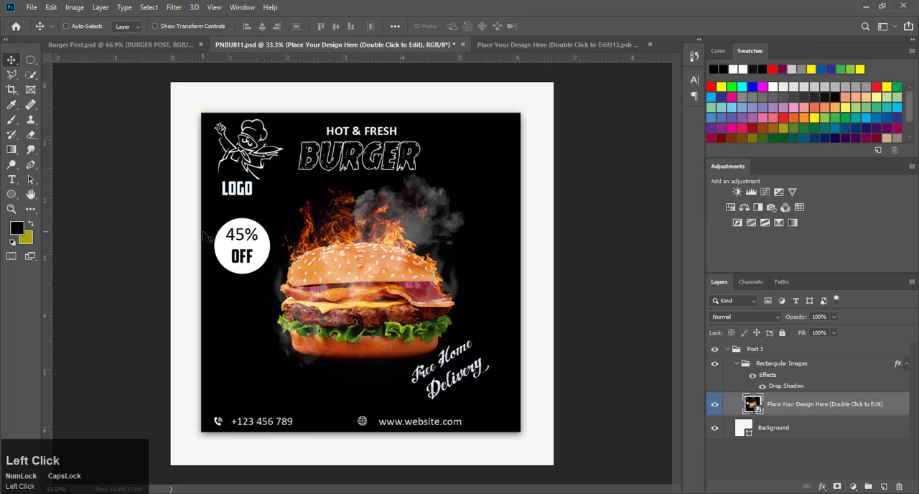